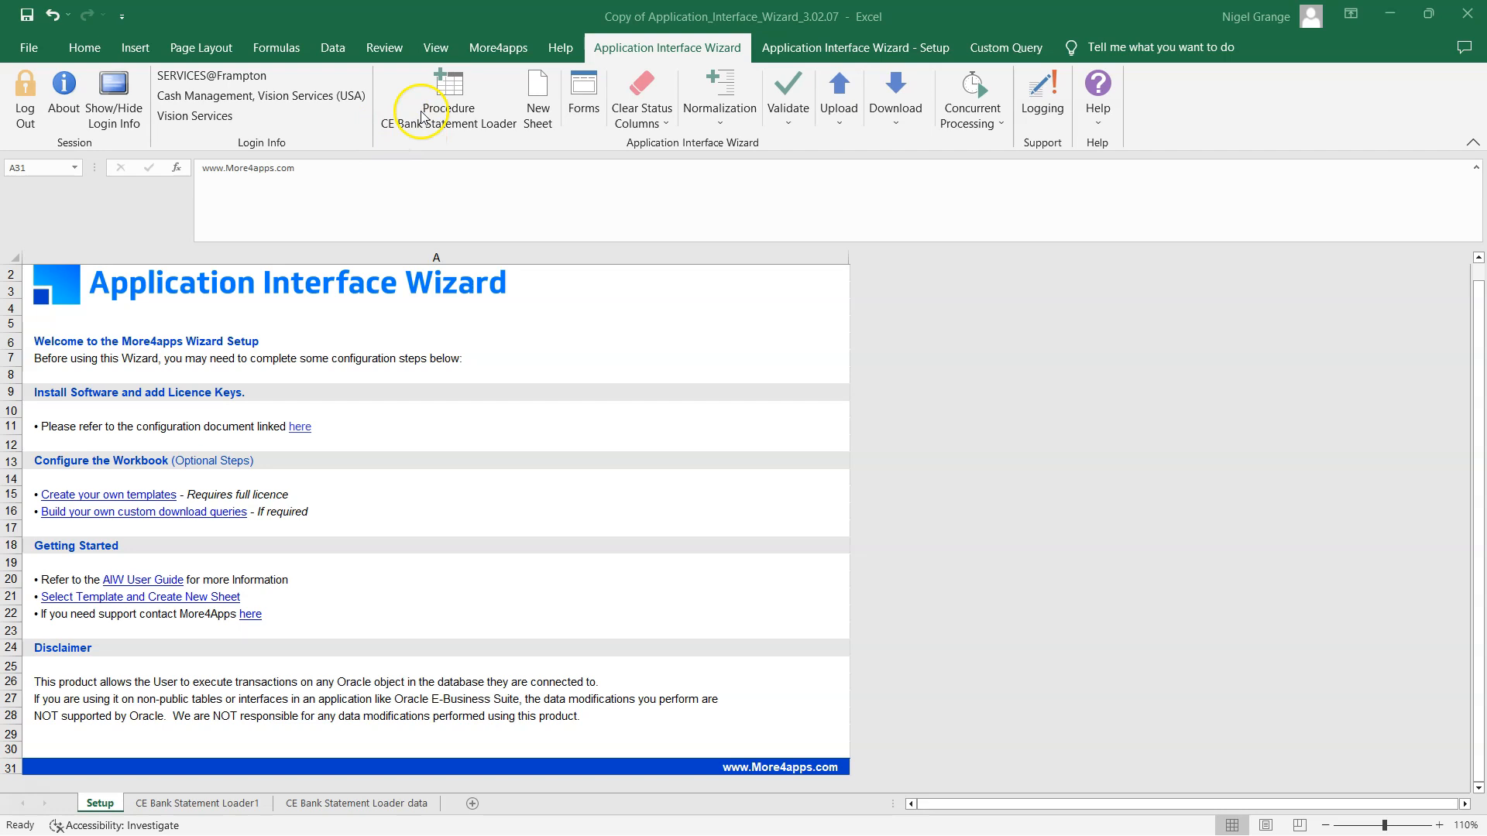
# Review the template choices in the Generate template dialog, keeping CE Bank Statement Loader, and close it without creating anything.
pyautogui.click(454, 94)
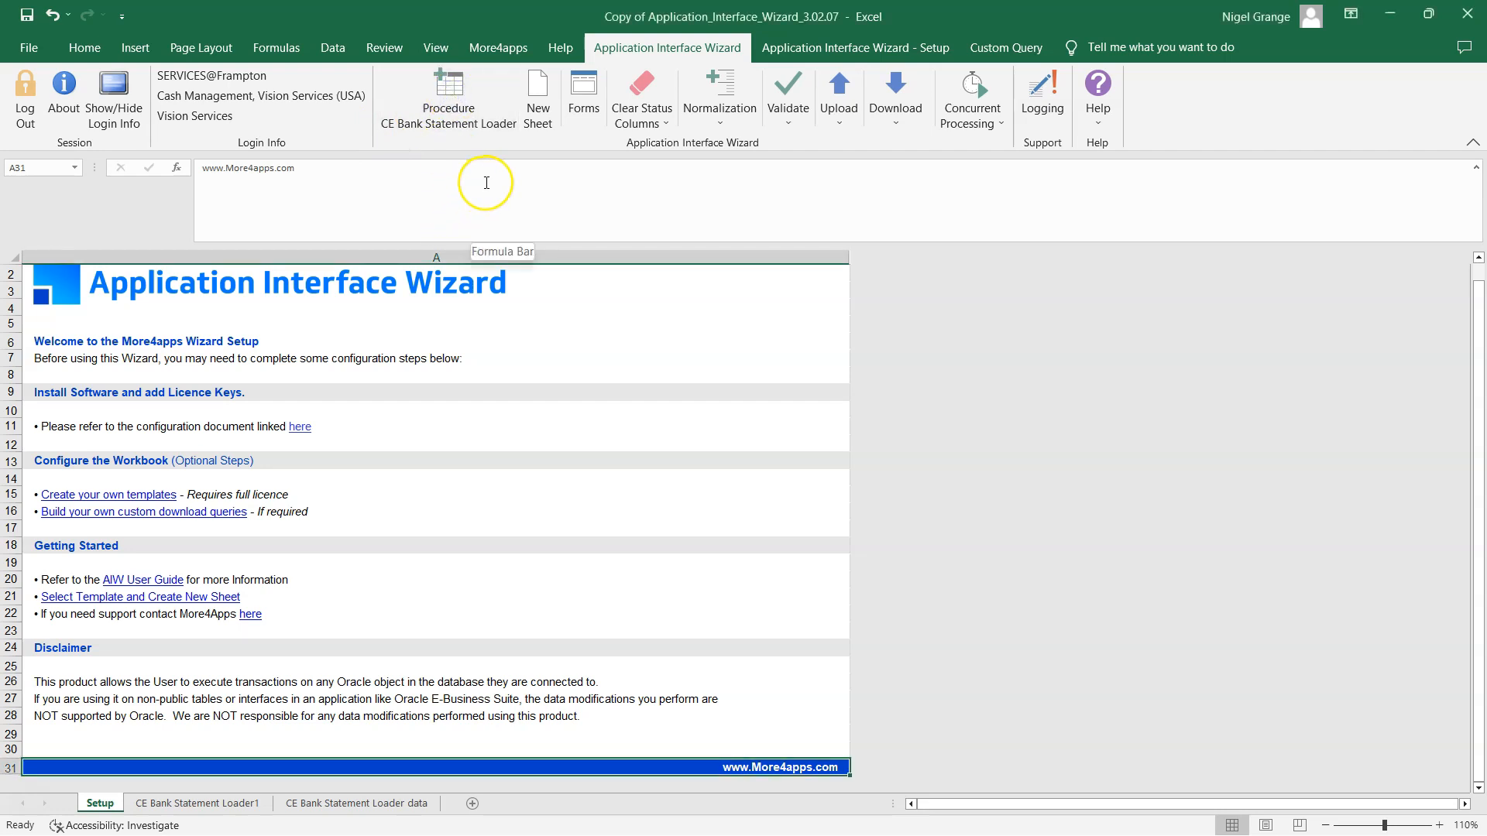
pyautogui.click(449, 93)
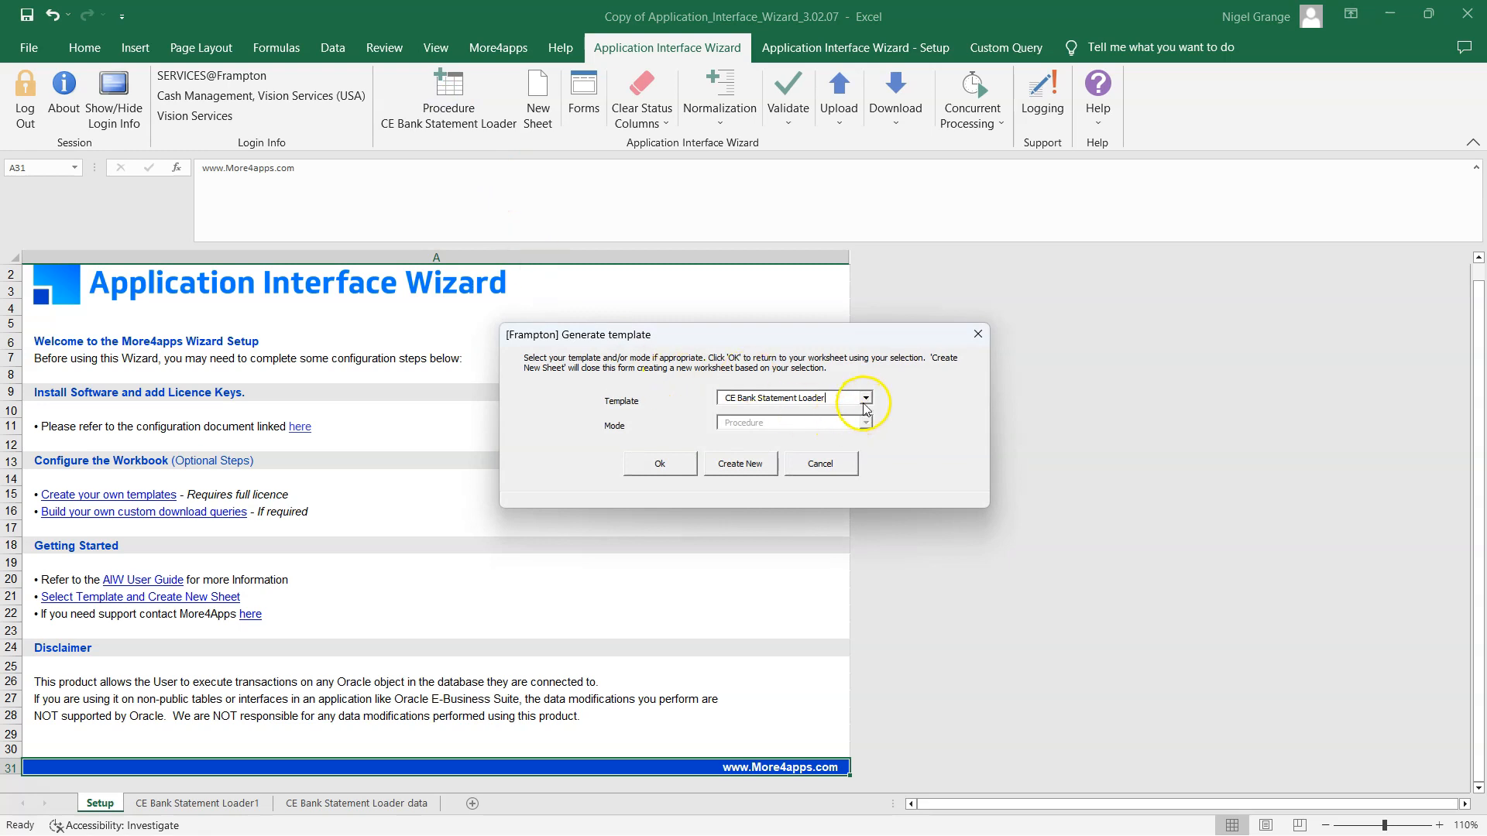
pyautogui.click(864, 398)
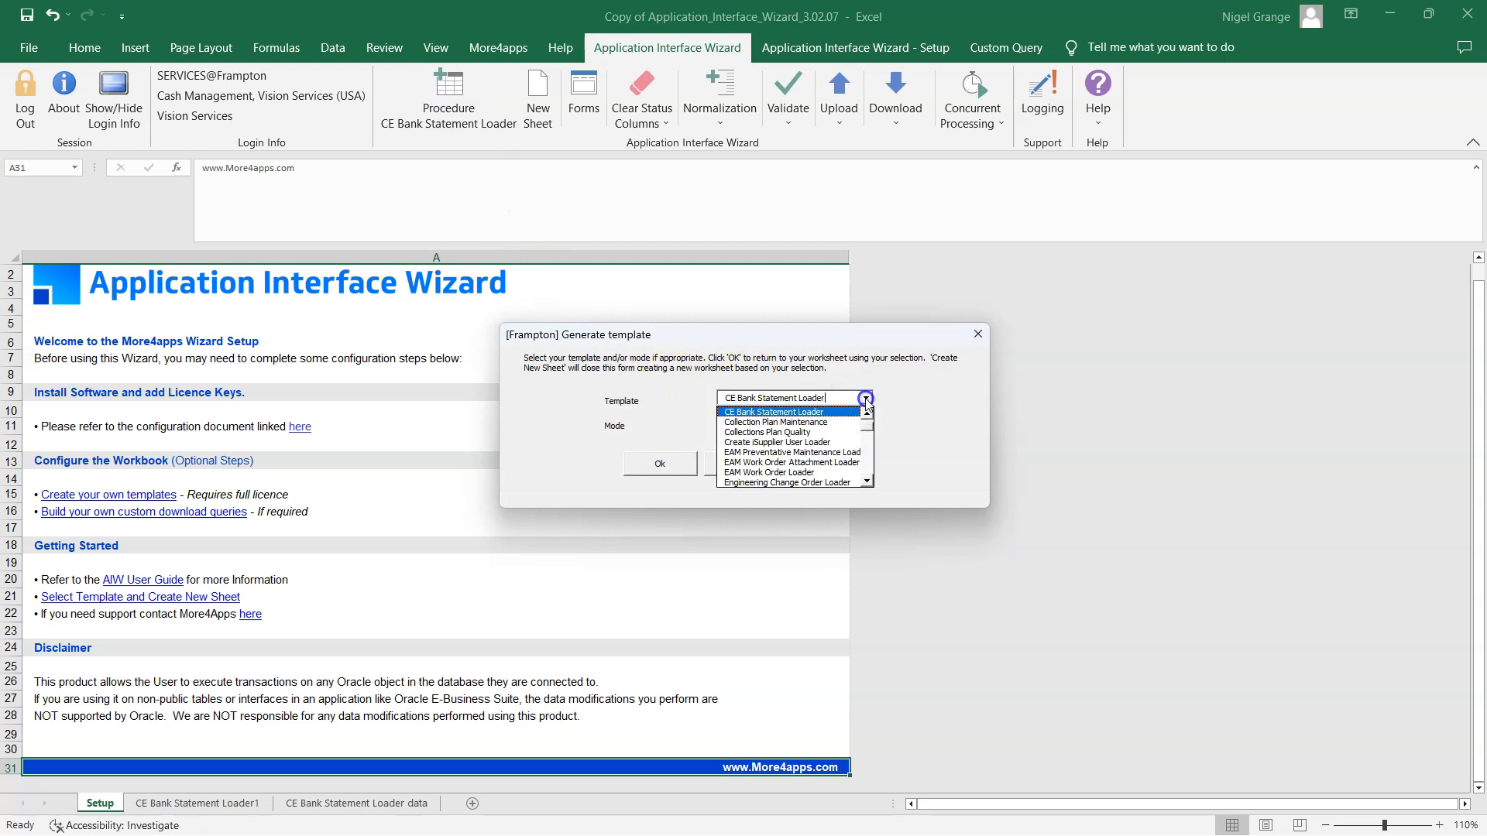
pyautogui.click(793, 412)
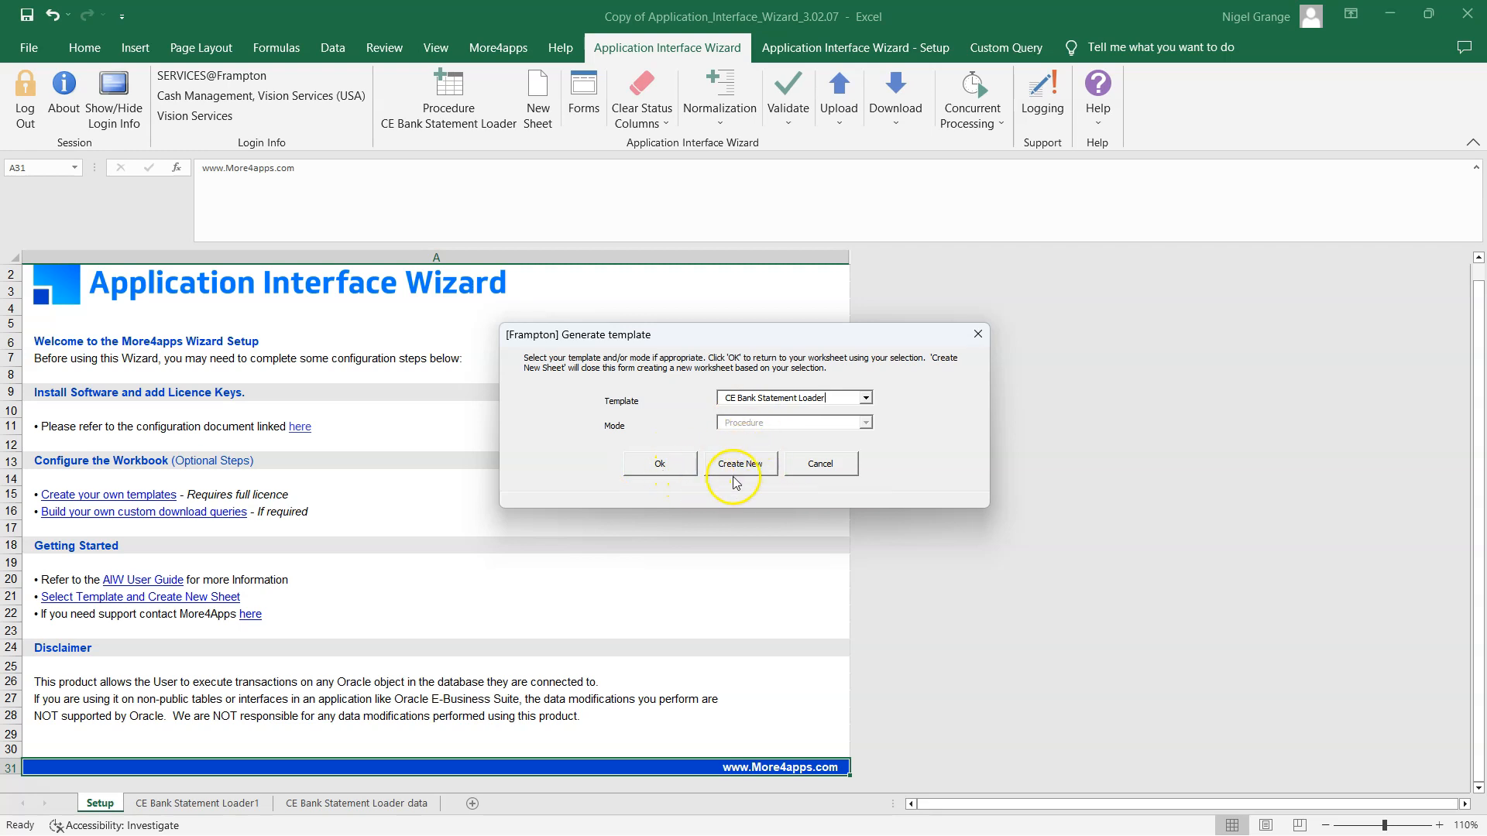
pyautogui.click(798, 398)
pyautogui.click(814, 463)
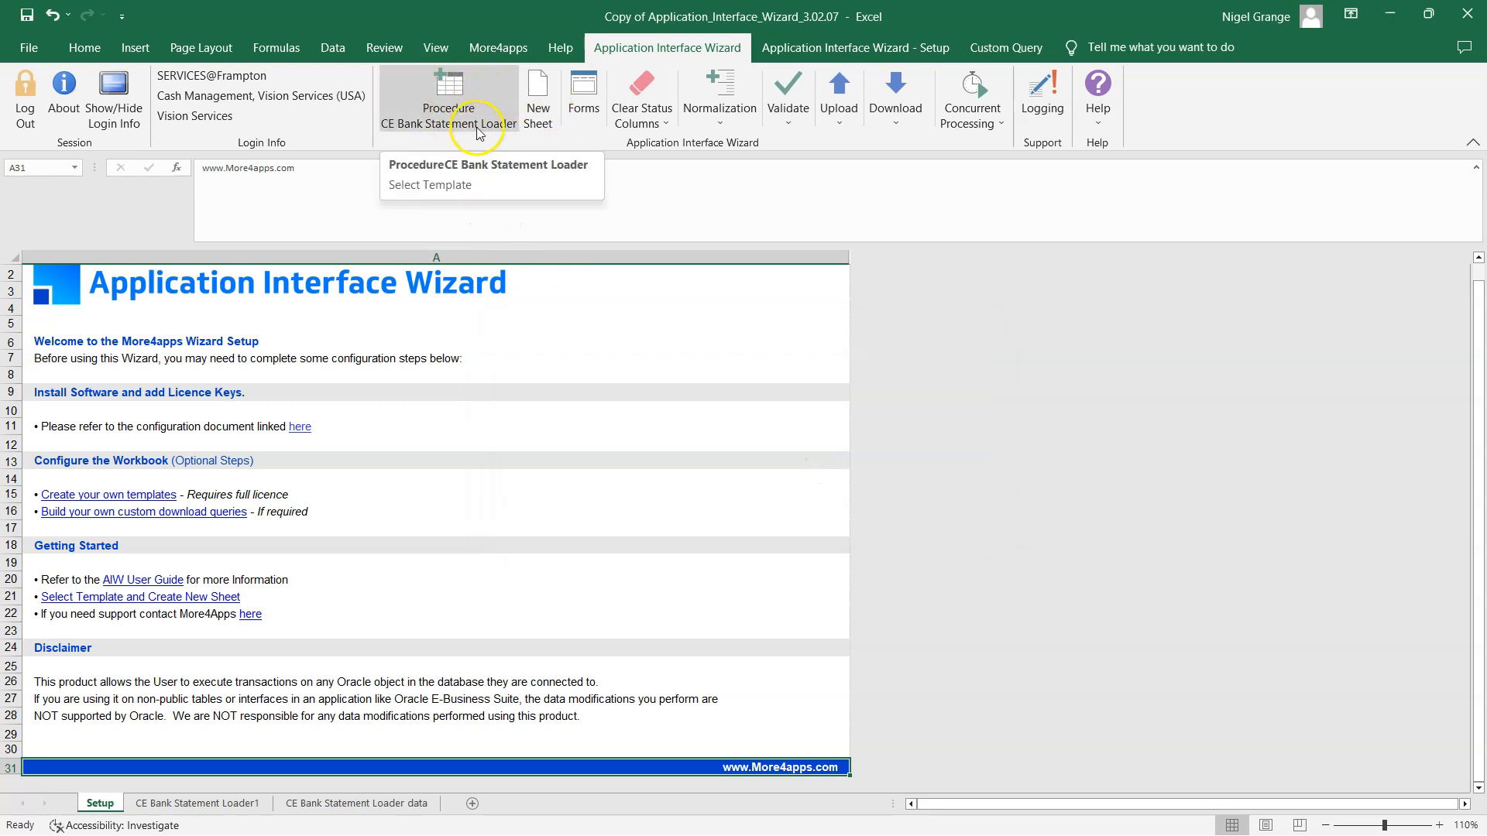
# Create a new worksheet from the CE Bank Statement Loader template.
pyautogui.click(540, 91)
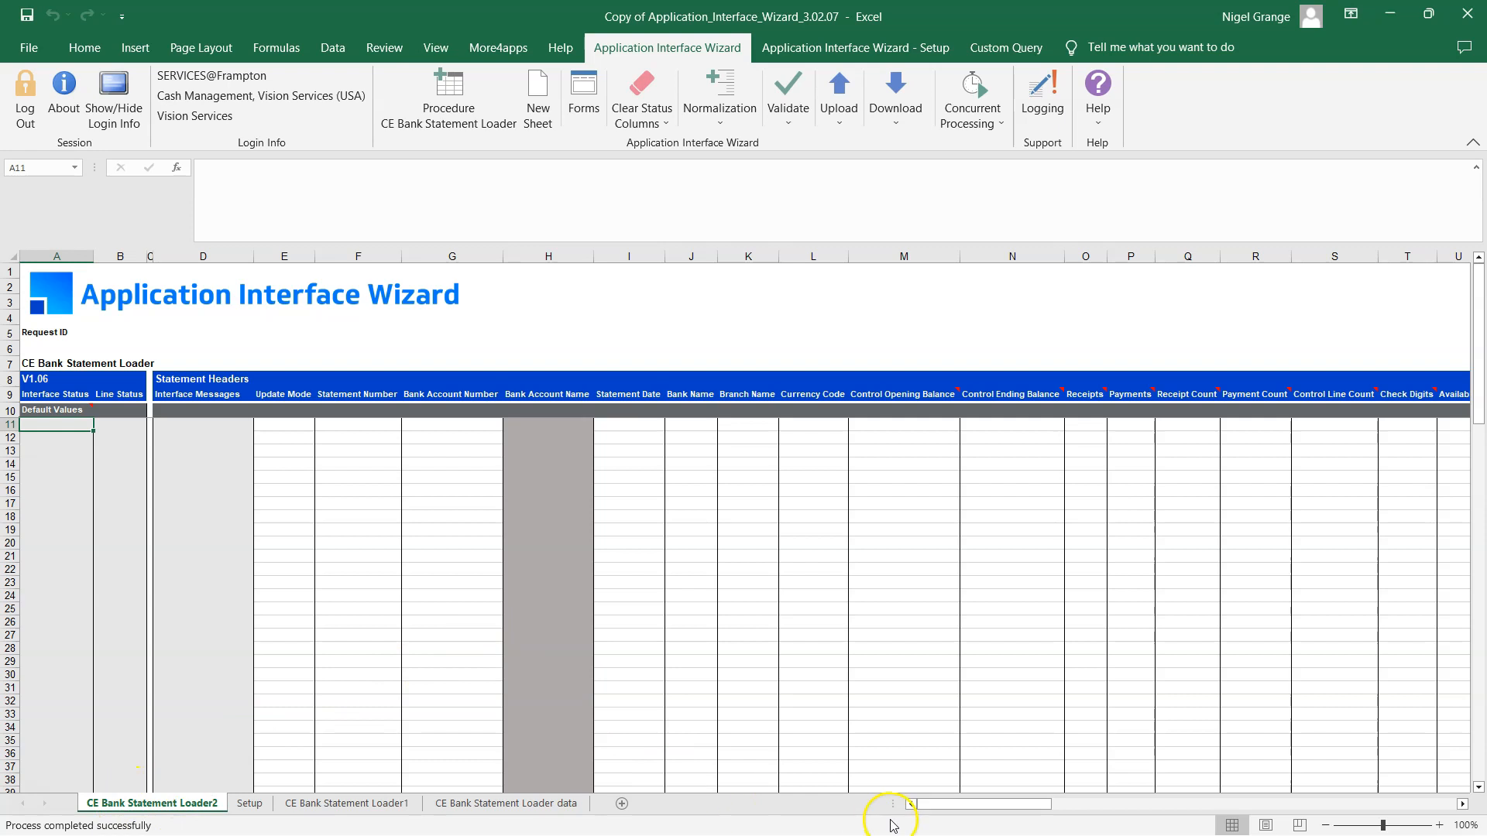
pyautogui.moveTo(964, 810); pyautogui.dragTo(896, 806)
pyautogui.moveTo(997, 811); pyautogui.dragTo(1174, 803)
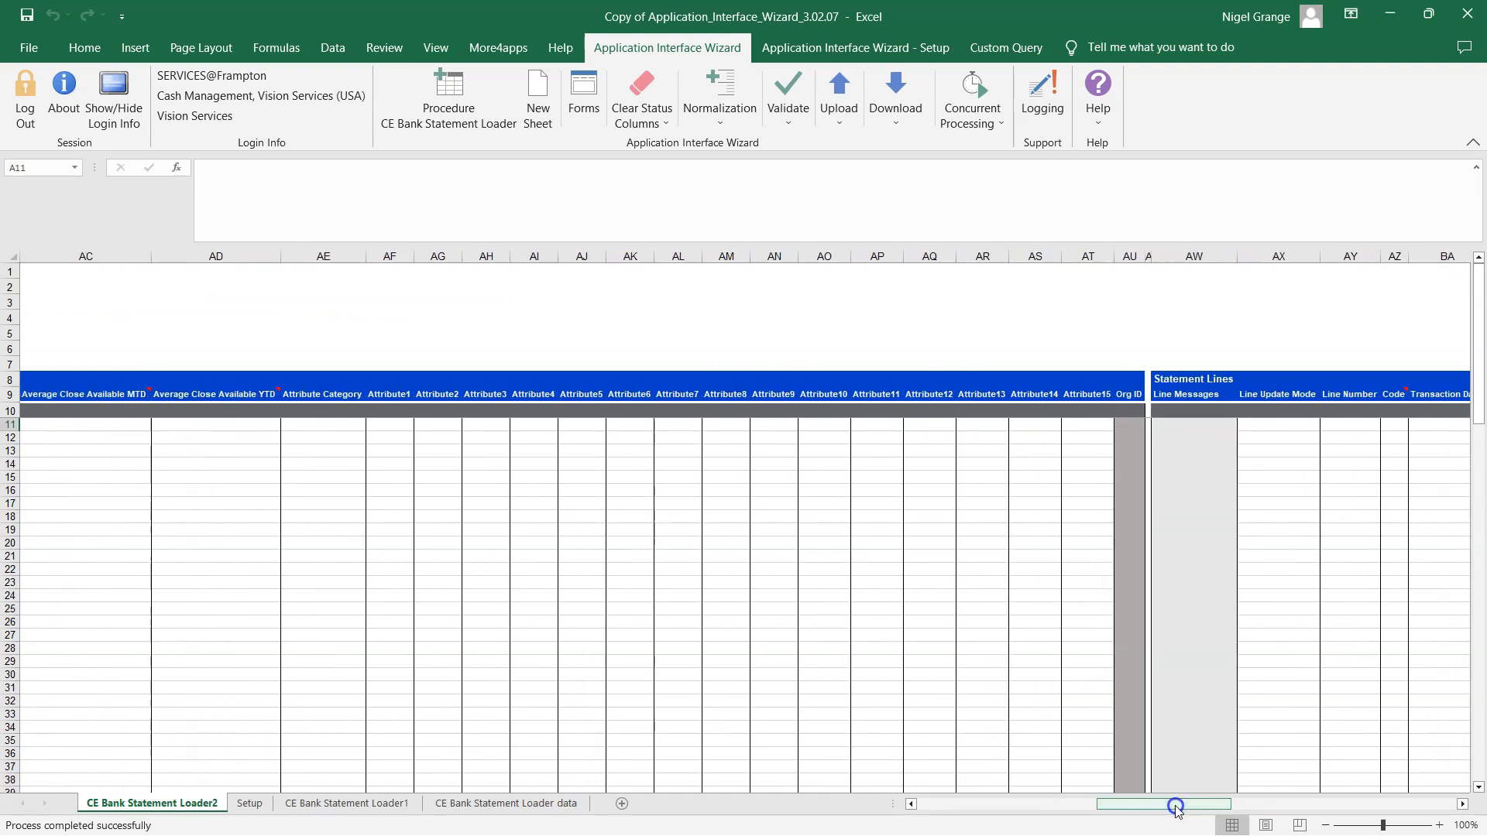
# Delete the Statement Headers columns from Attribute Category through Org ID (AE to AU) in the new sheet.
pyautogui.moveTo(324, 256); pyautogui.dragTo(1119, 295)
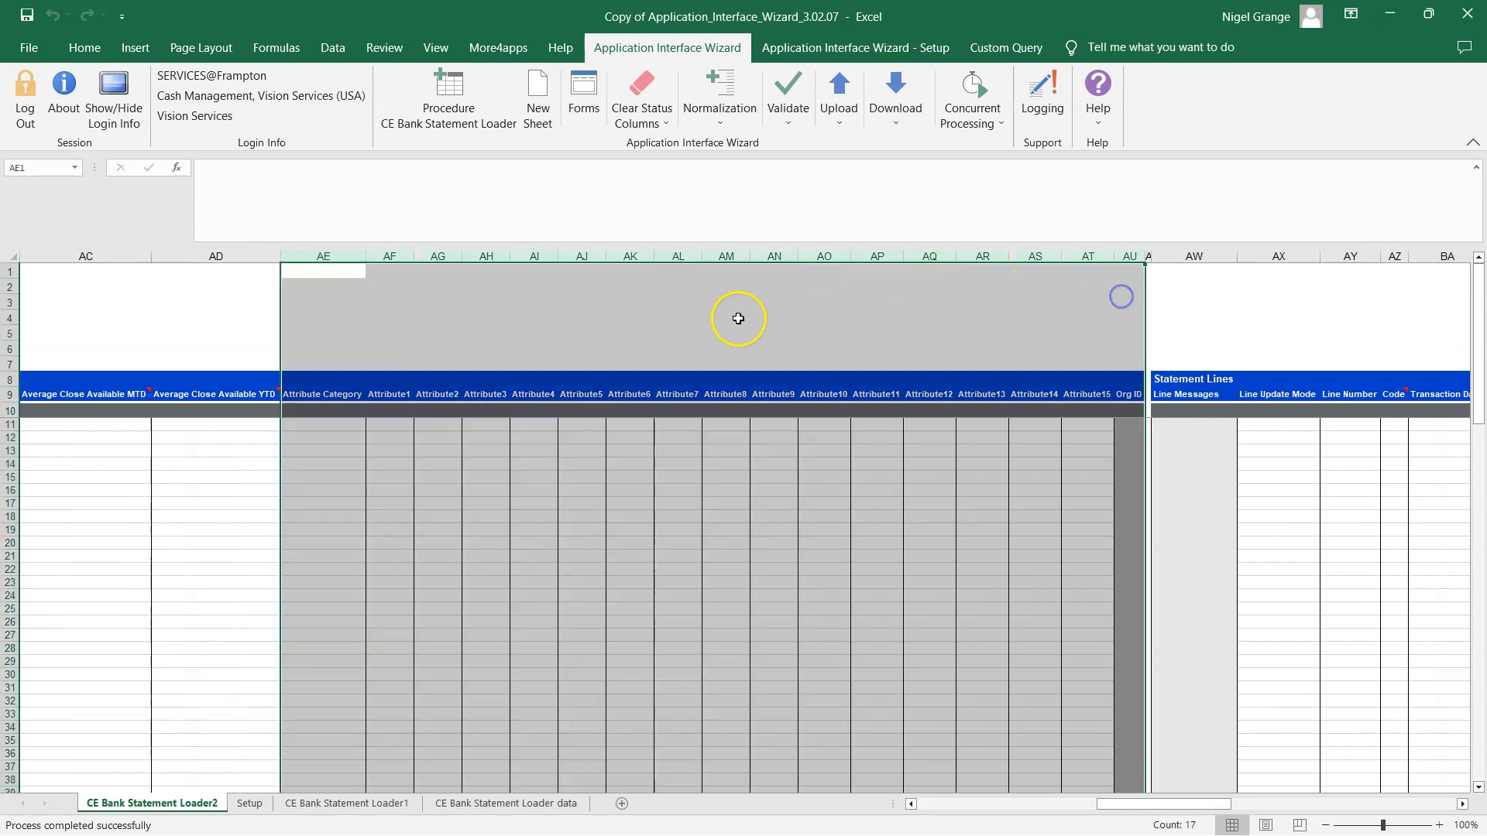
pyautogui.rightClick(737, 318)
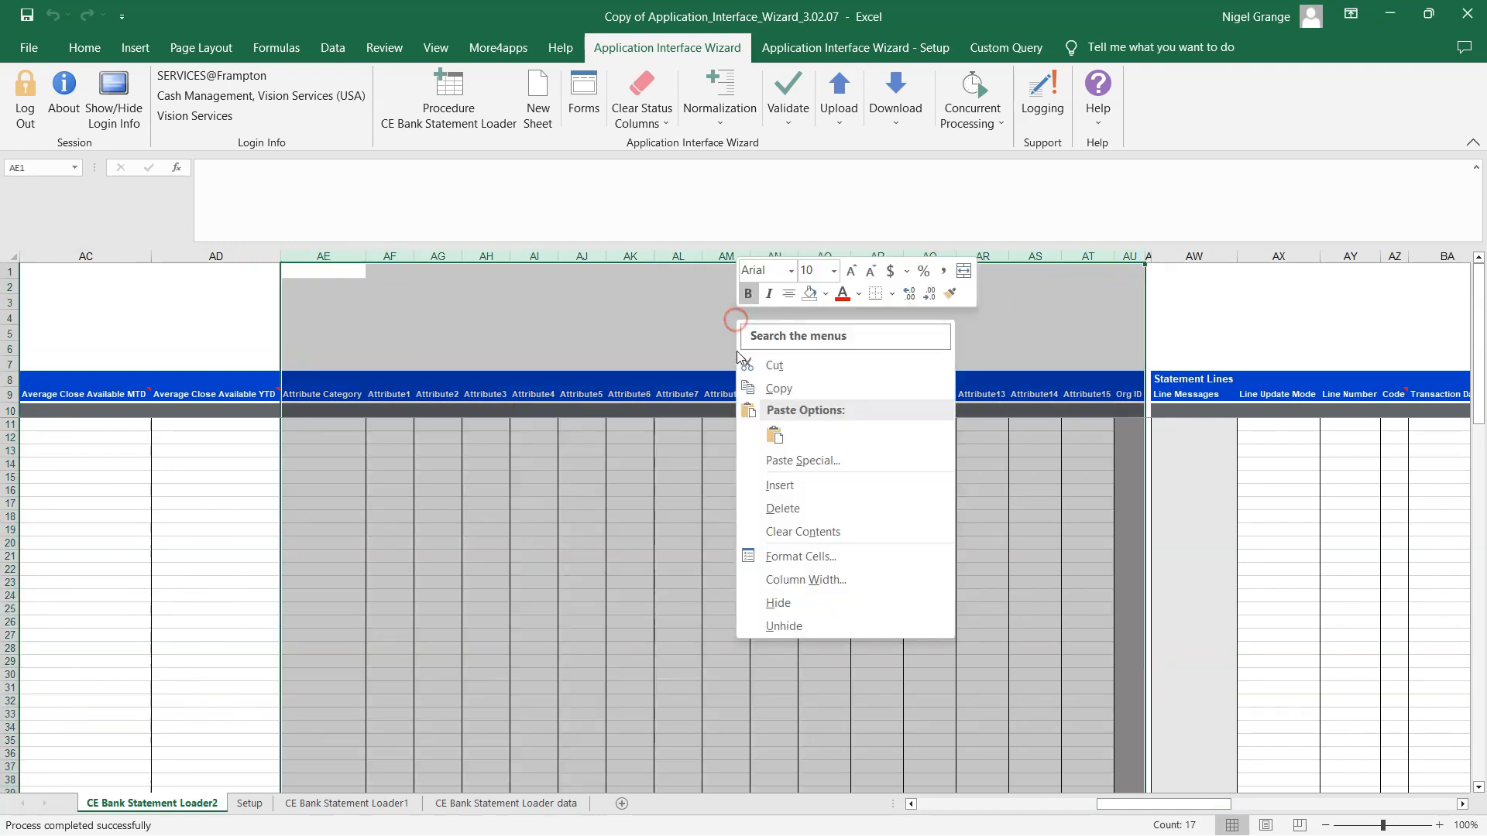
pyautogui.click(792, 511)
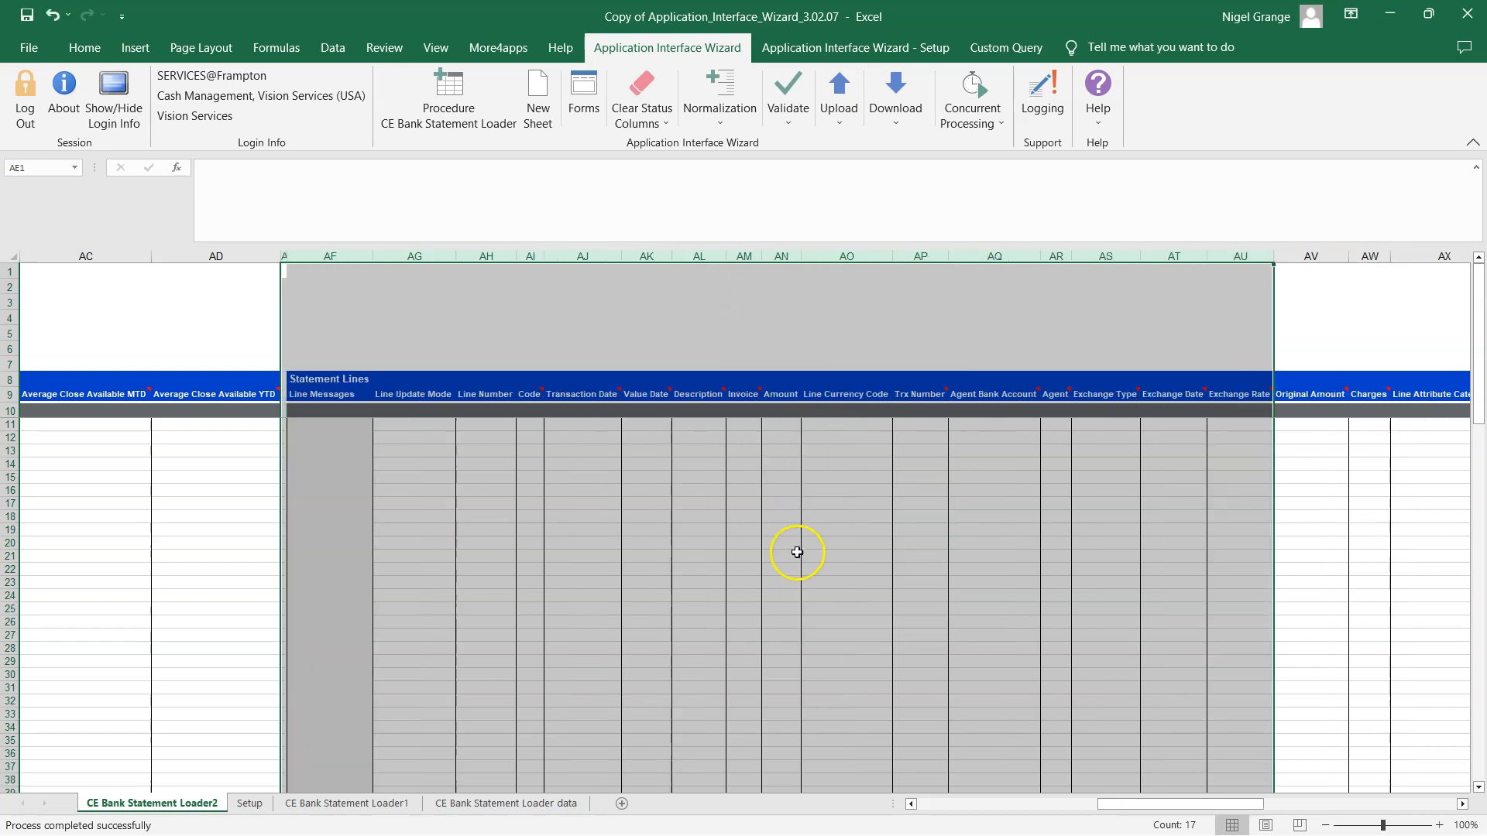
# Move the Average Close Ledger MTD and Average Close Ledger YTD columns in front of the Currency Code column.
pyautogui.moveTo(1175, 808); pyautogui.dragTo(1105, 810)
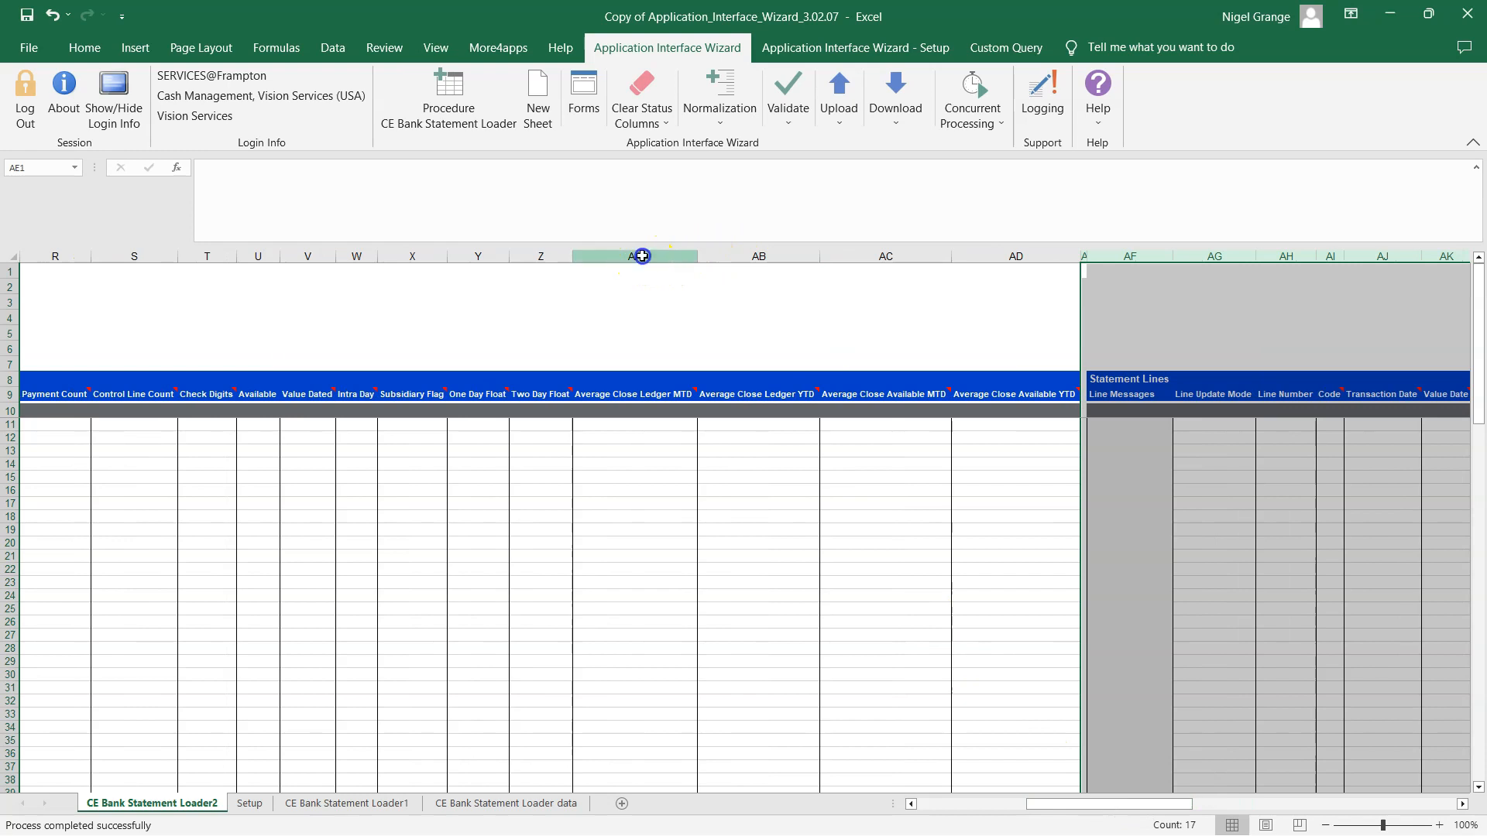
pyautogui.moveTo(642, 256); pyautogui.dragTo(764, 256)
pyautogui.rightClick(672, 311)
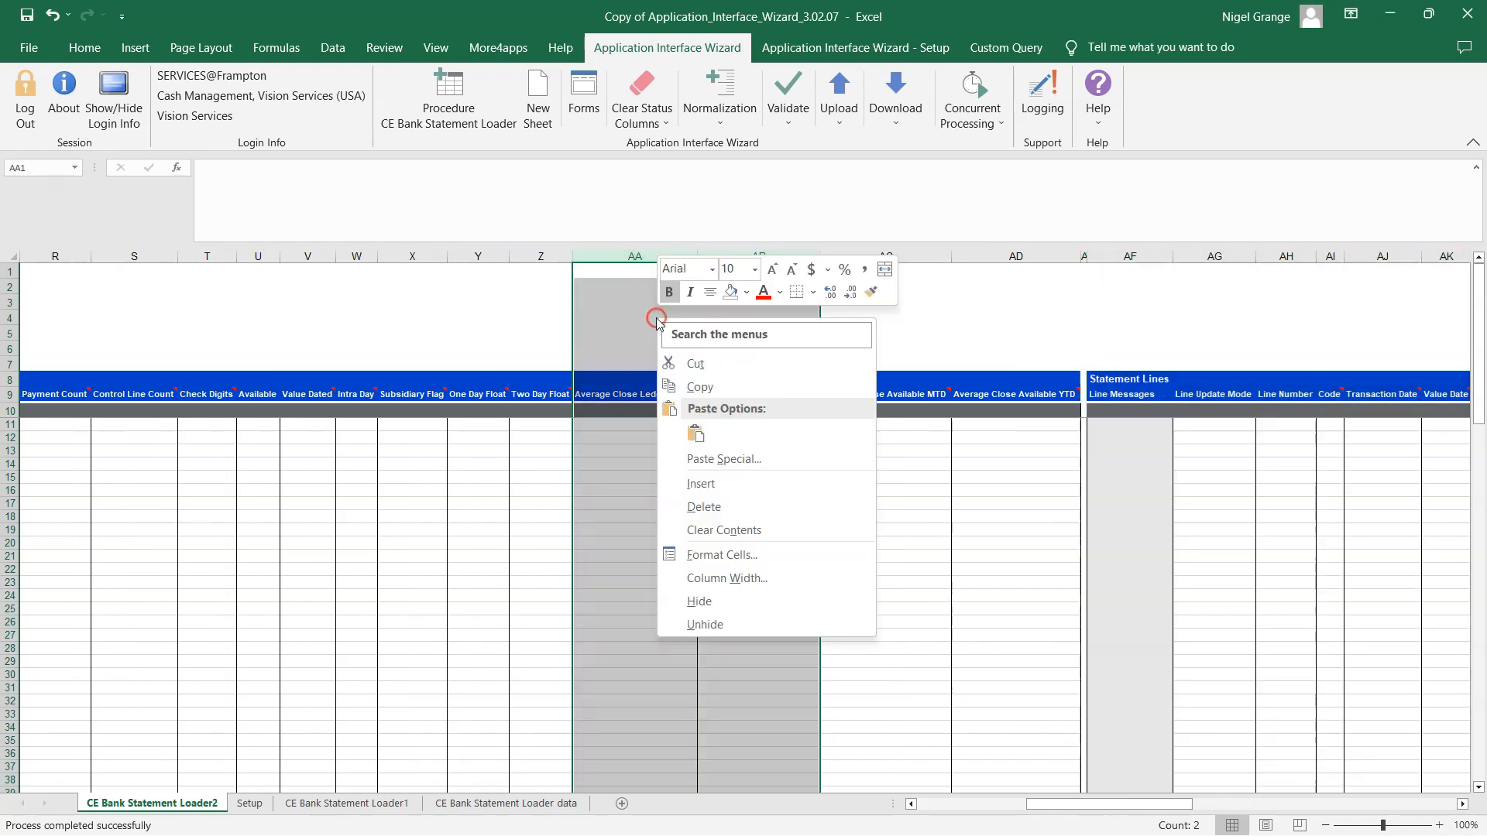
pyautogui.click(681, 359)
pyautogui.moveTo(1119, 805); pyautogui.dragTo(972, 808)
pyautogui.rightClick(826, 257)
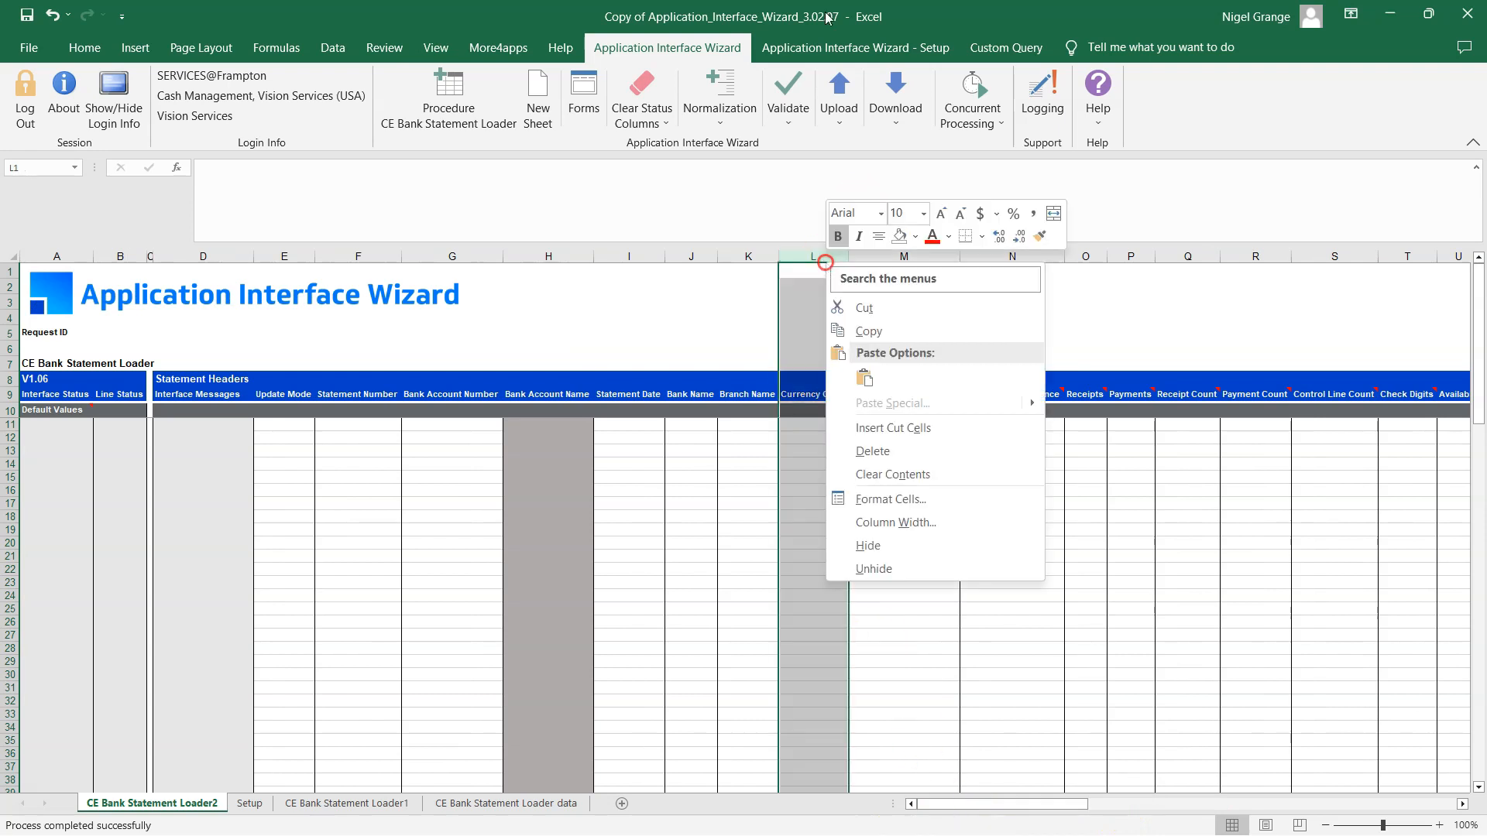
pyautogui.click(882, 427)
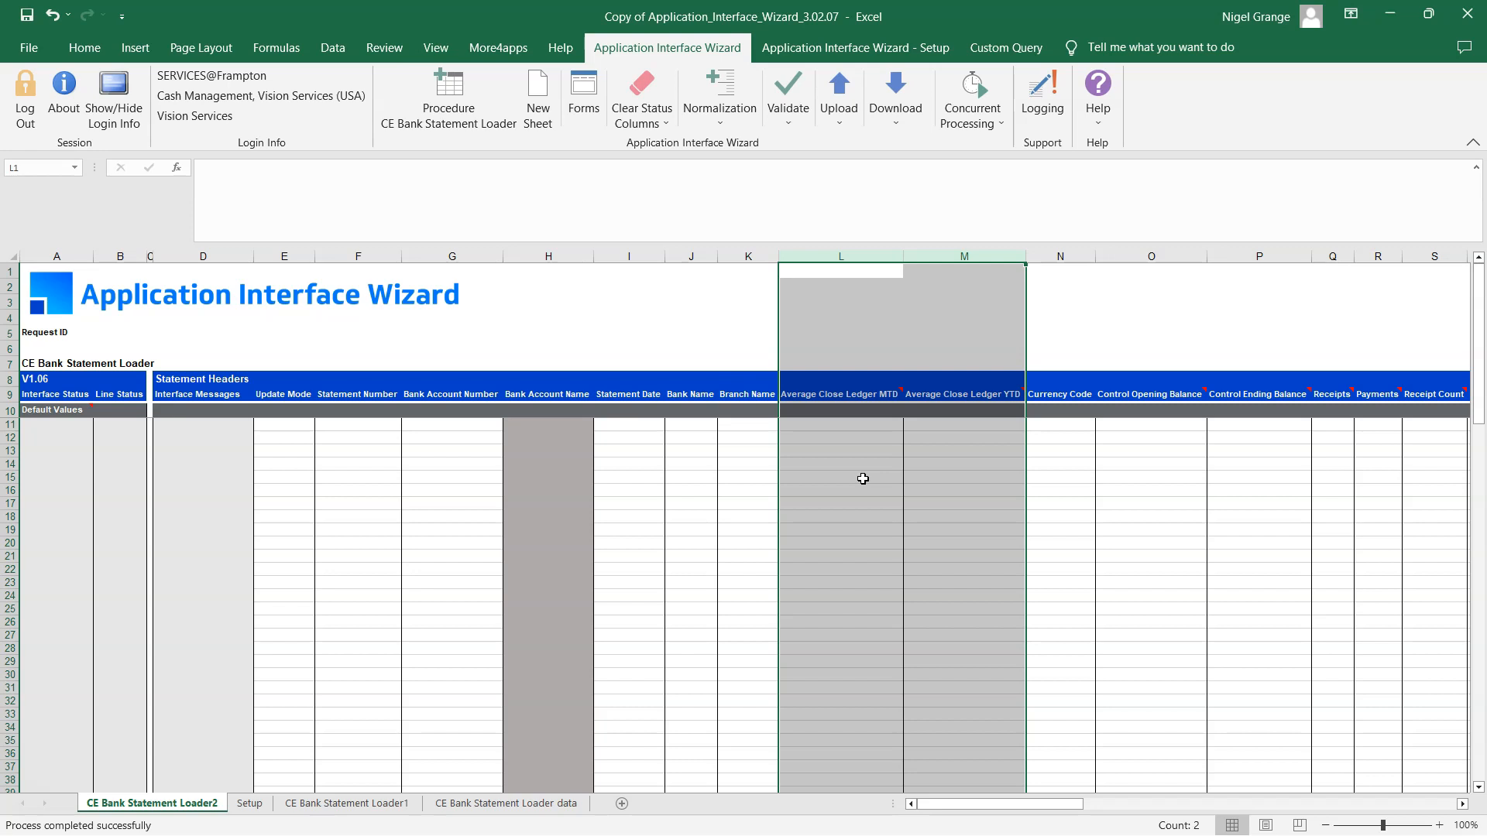
pyautogui.click(633, 447)
pyautogui.click(633, 451)
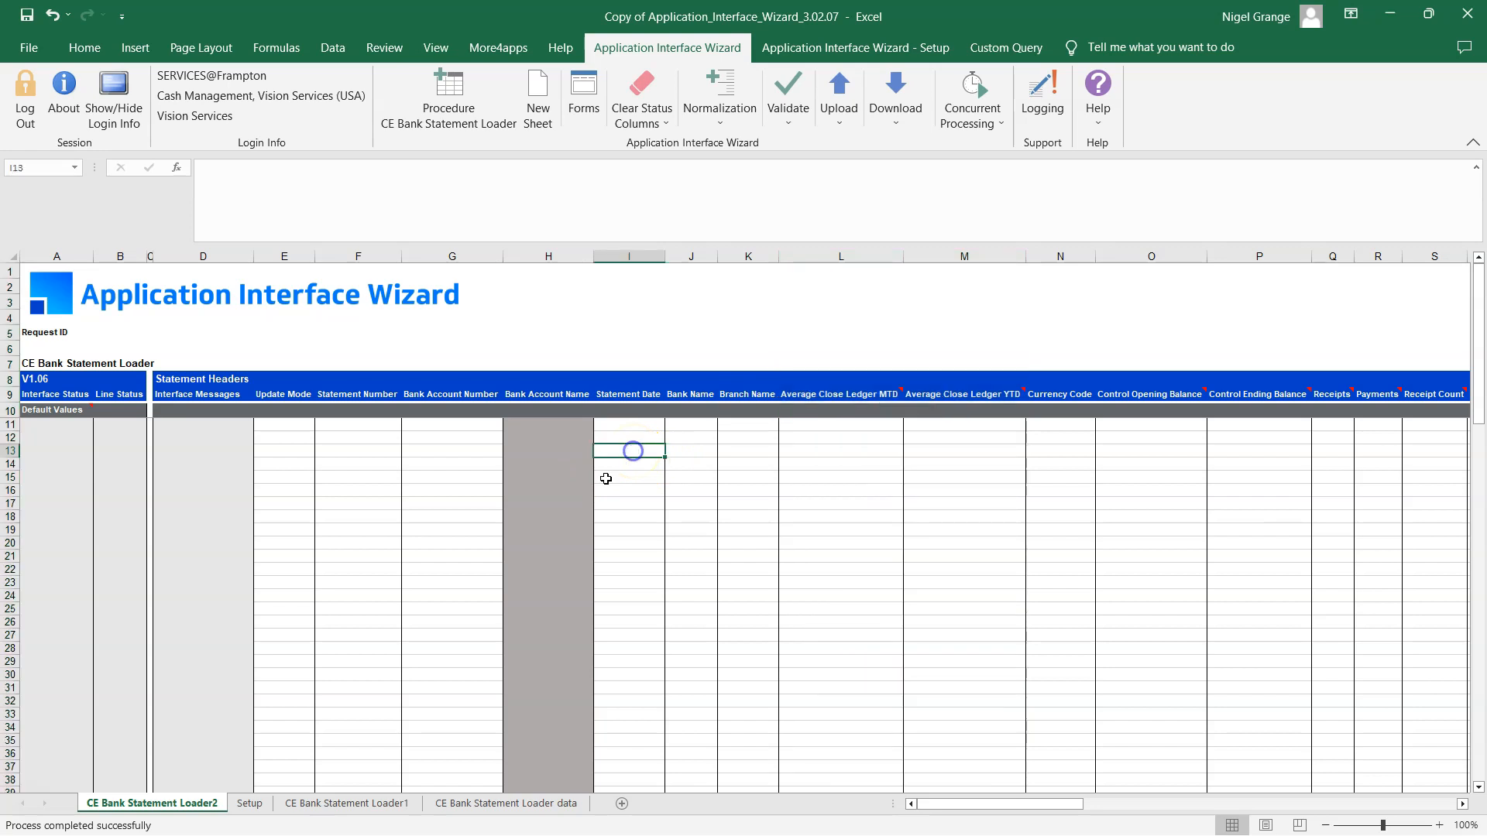
# Compare the columns of the CE Bank Statement Loader data sheet with those of the CE Bank Statement Loader1 sheet.
pyautogui.click(490, 804)
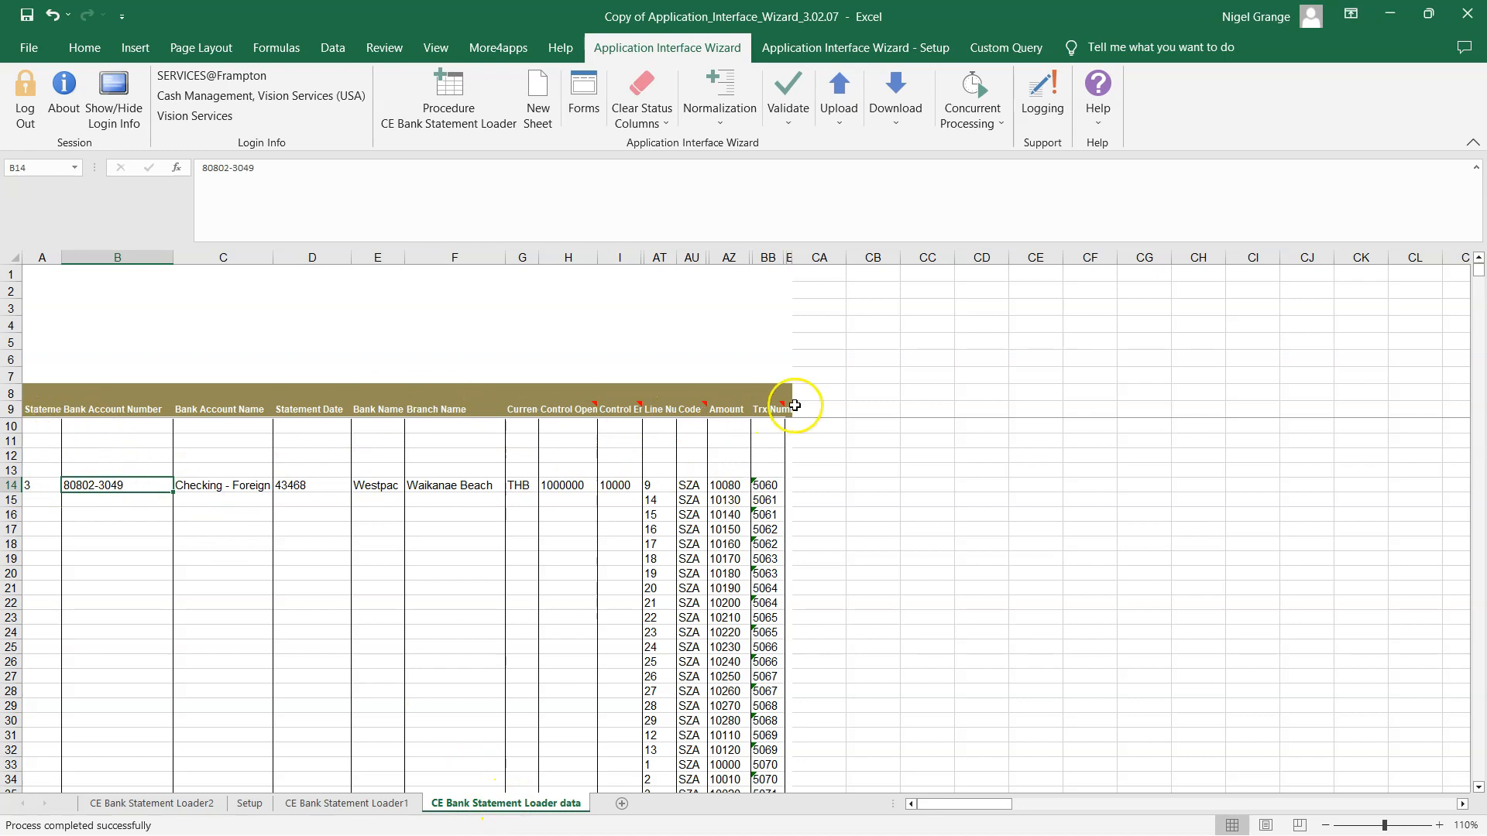
pyautogui.click(347, 803)
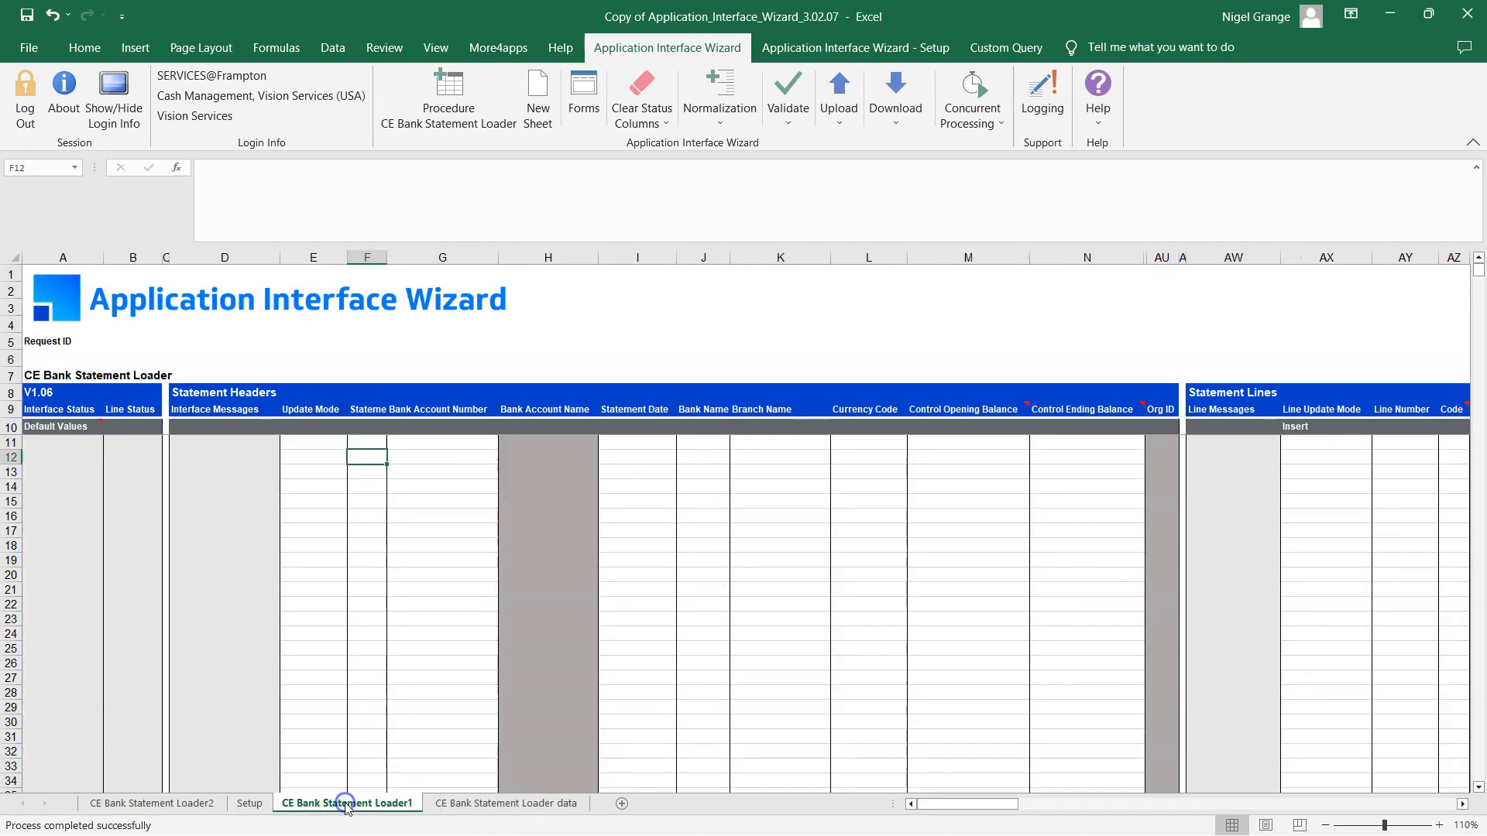
pyautogui.moveTo(956, 806); pyautogui.dragTo(904, 805)
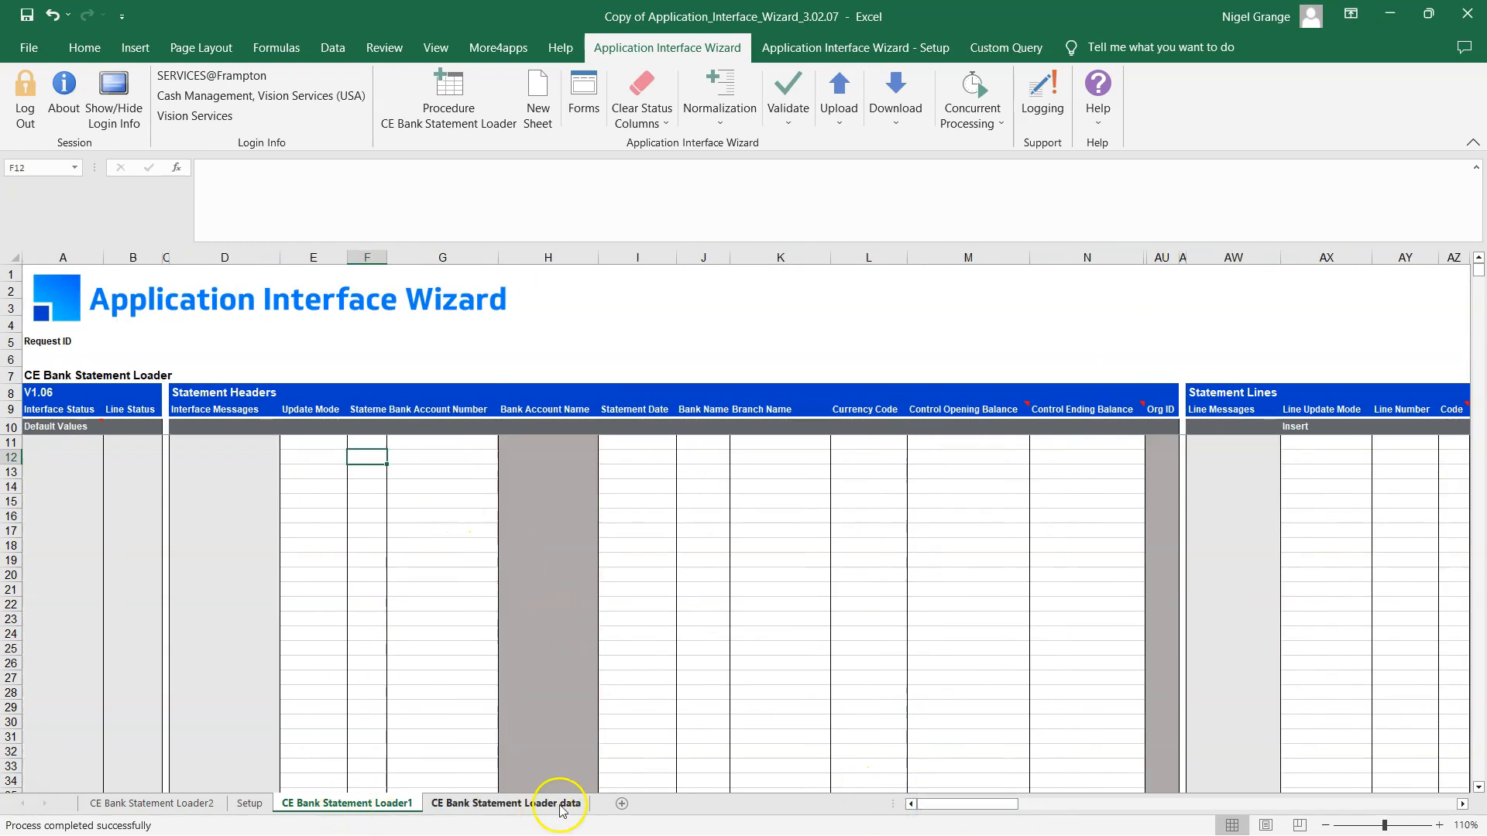
pyautogui.click(518, 806)
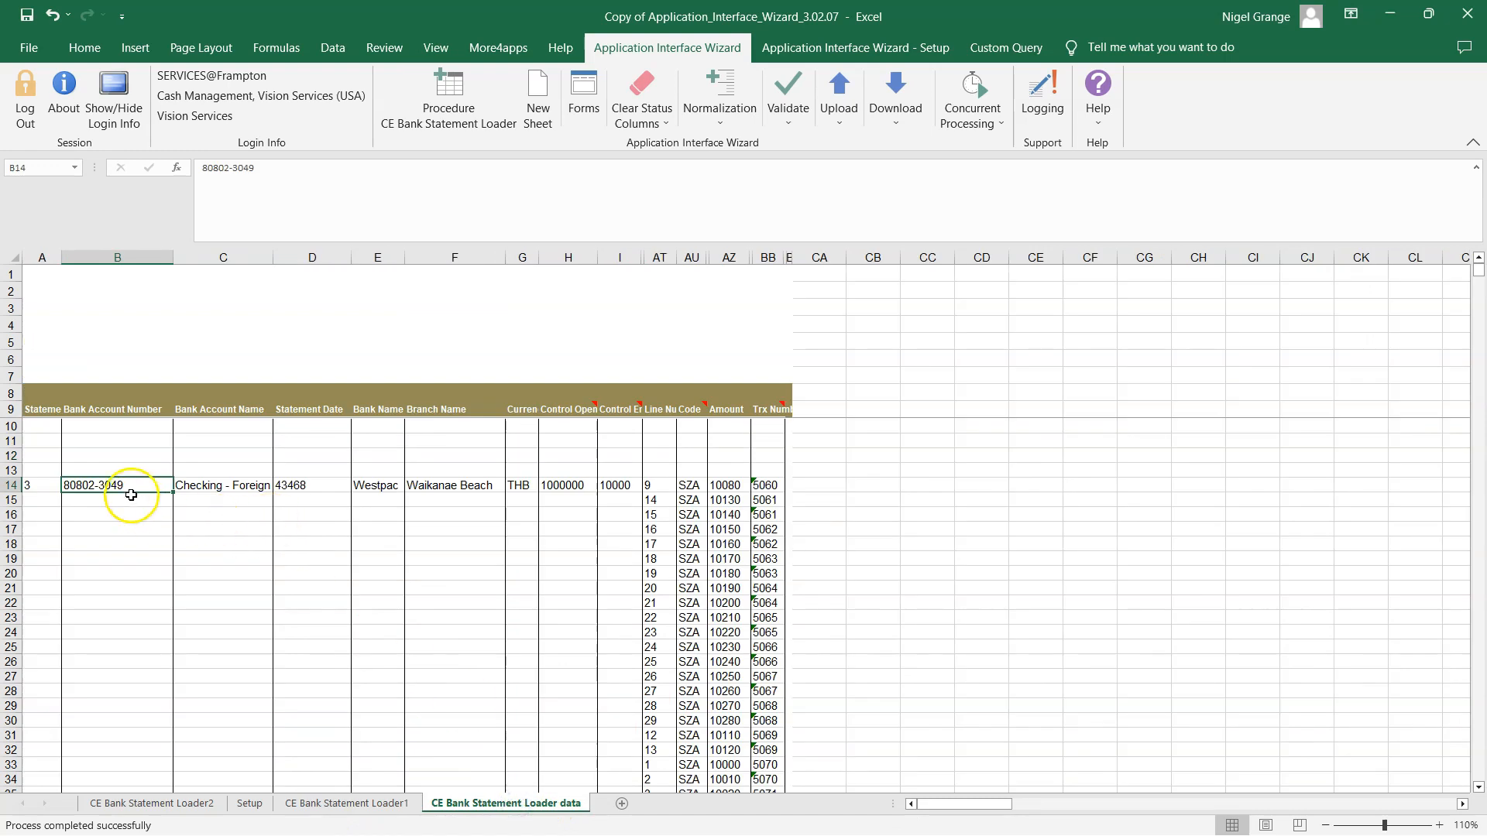
pyautogui.click(347, 805)
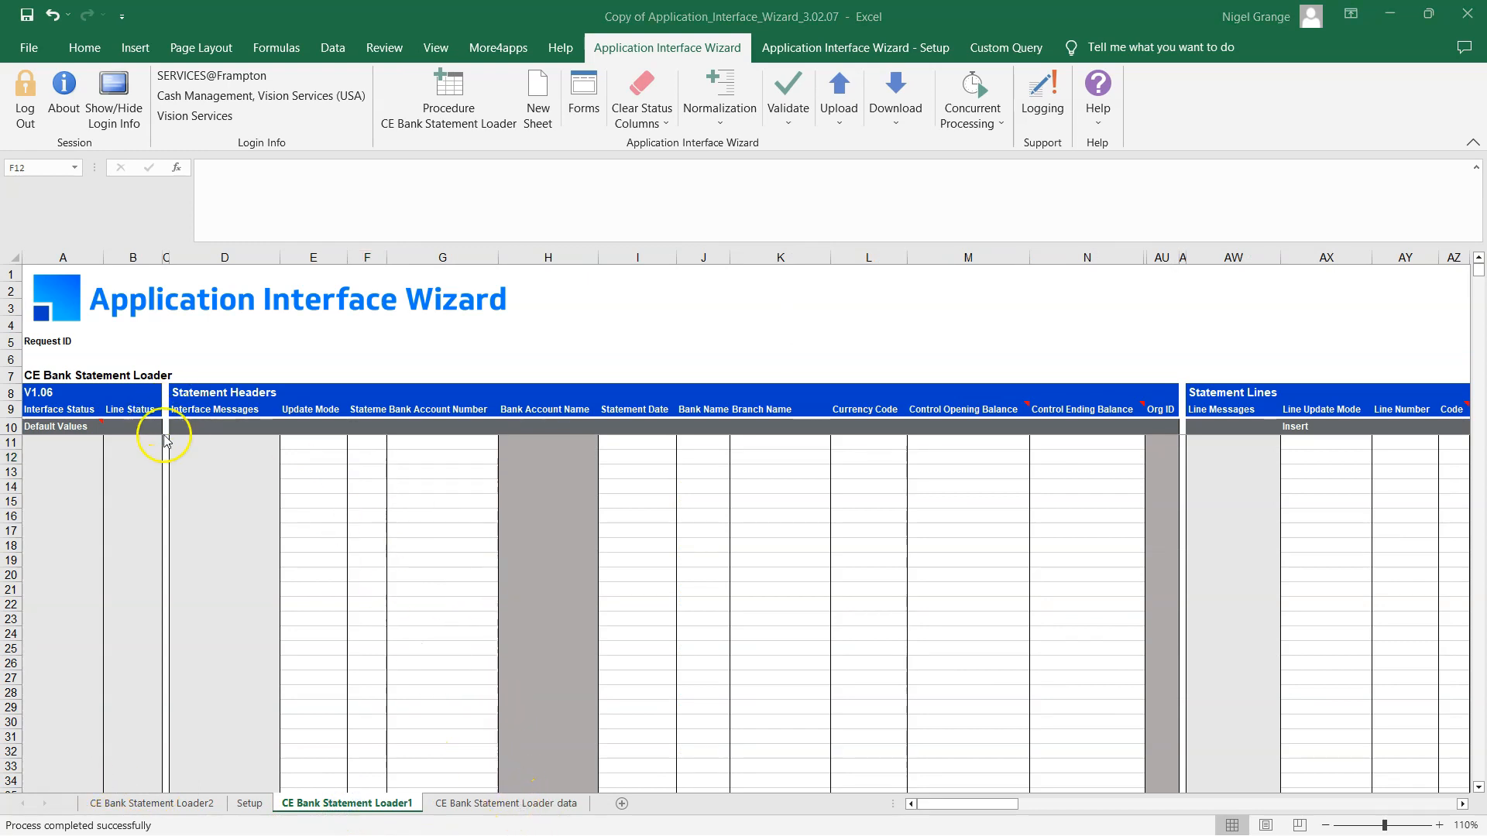
# Examine the Default Values row across the statement header and line columns of the CE Bank Statement Loader1 sheet.
pyautogui.click(11, 428)
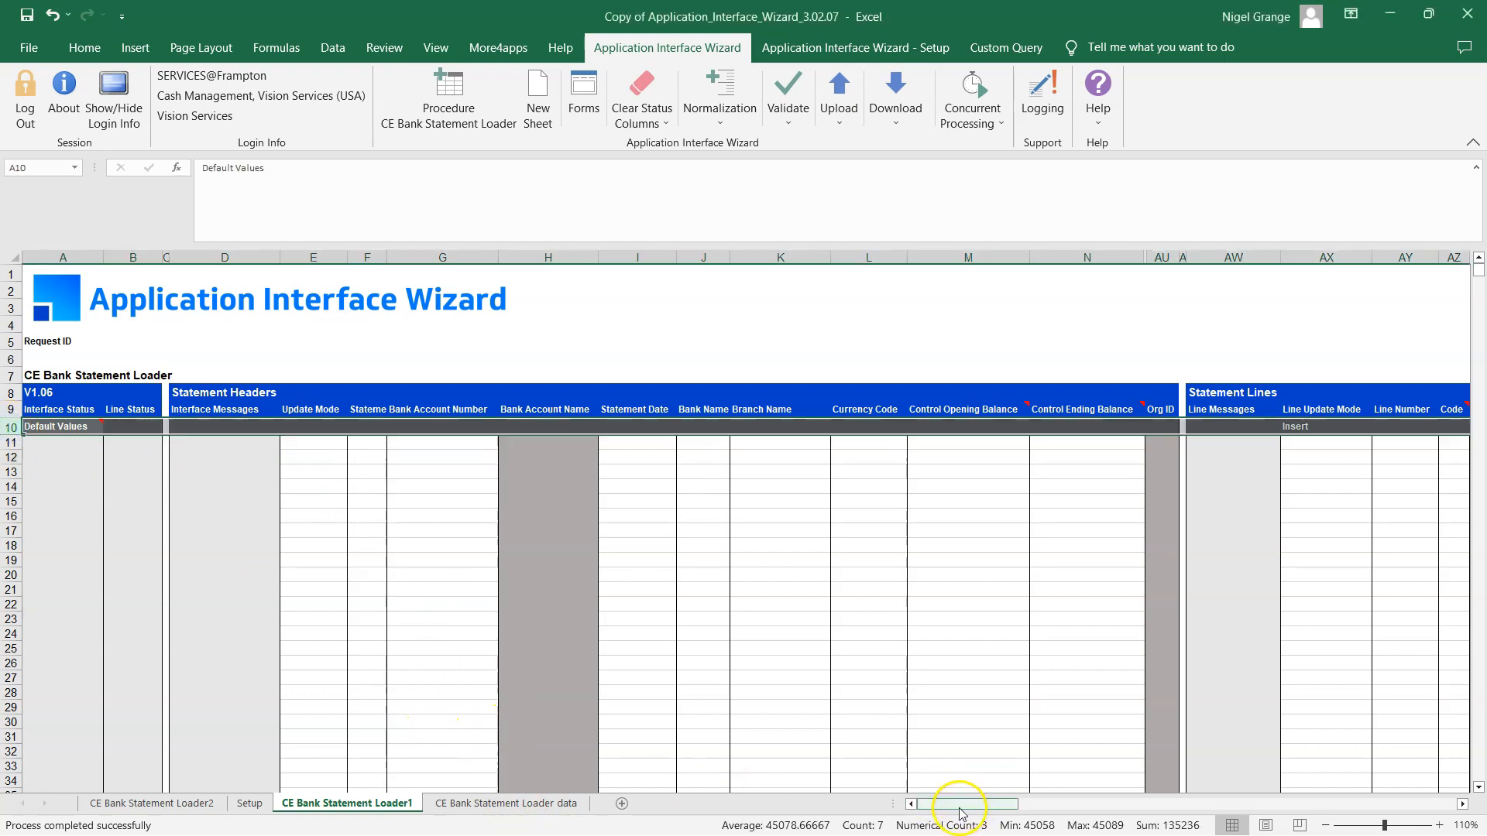
pyautogui.moveTo(964, 810); pyautogui.dragTo(1000, 805)
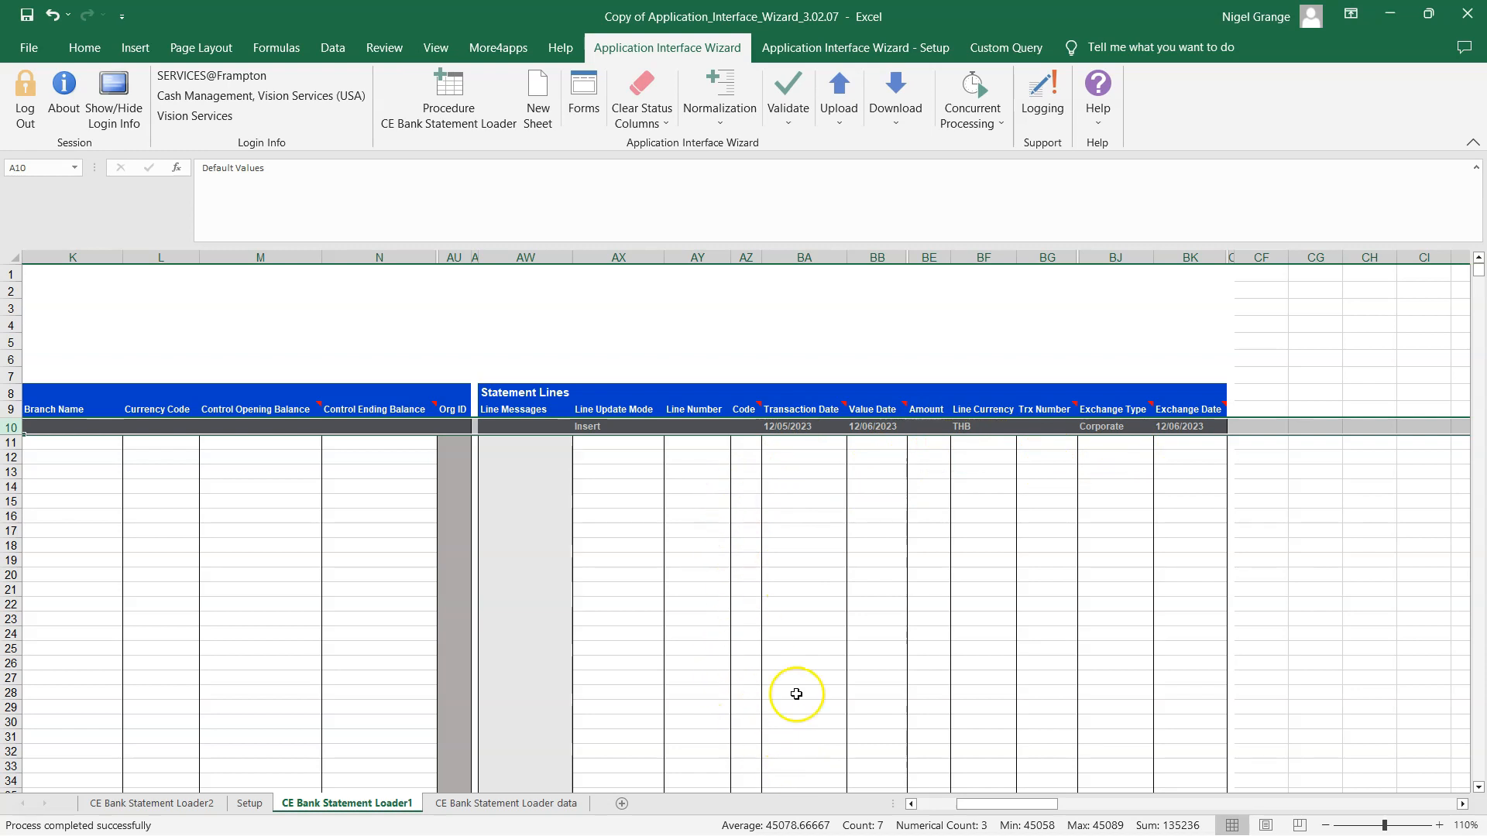
pyautogui.moveTo(979, 806); pyautogui.dragTo(909, 807)
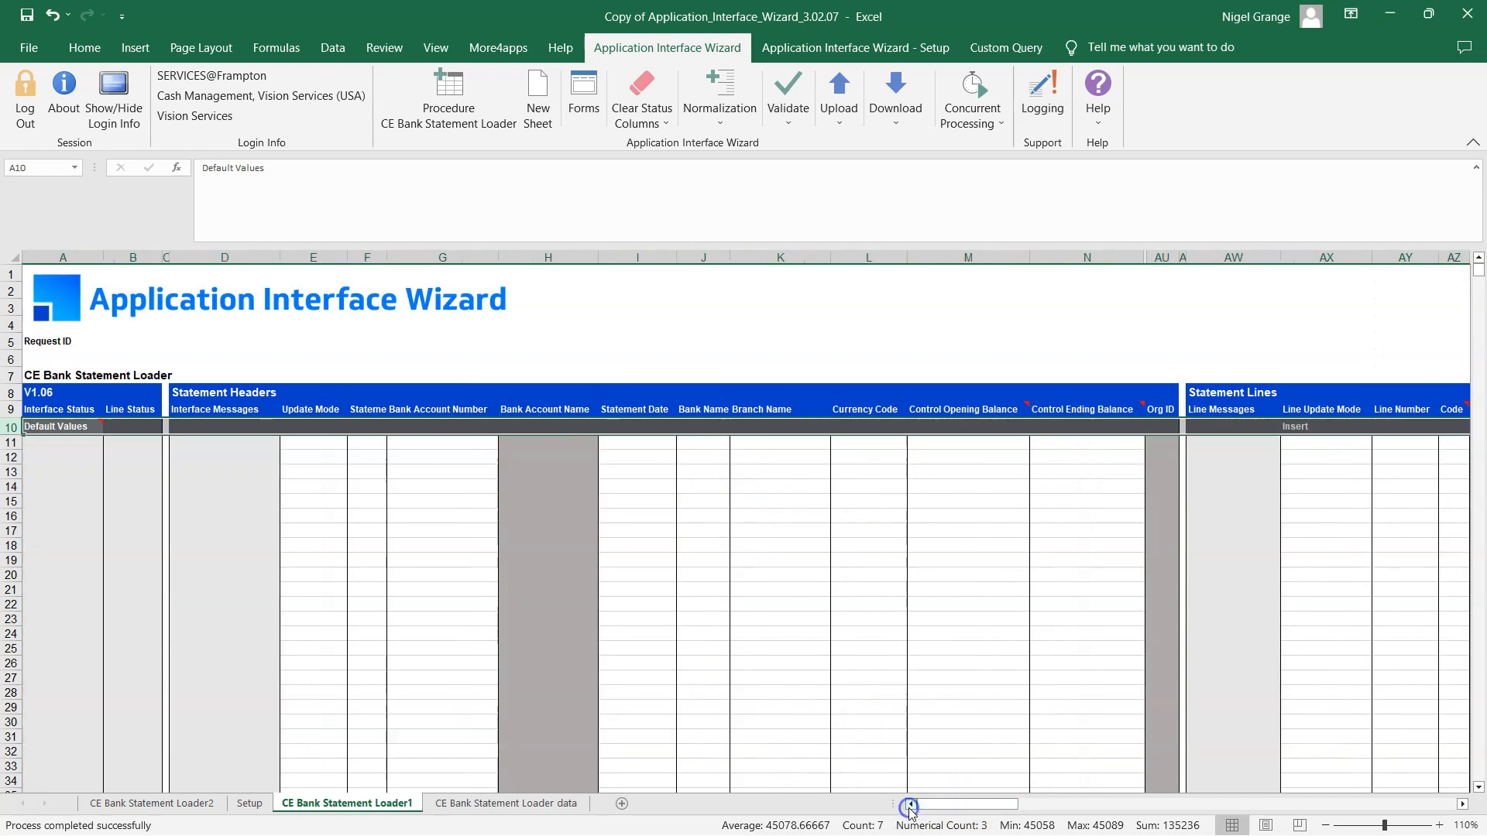
pyautogui.click(324, 472)
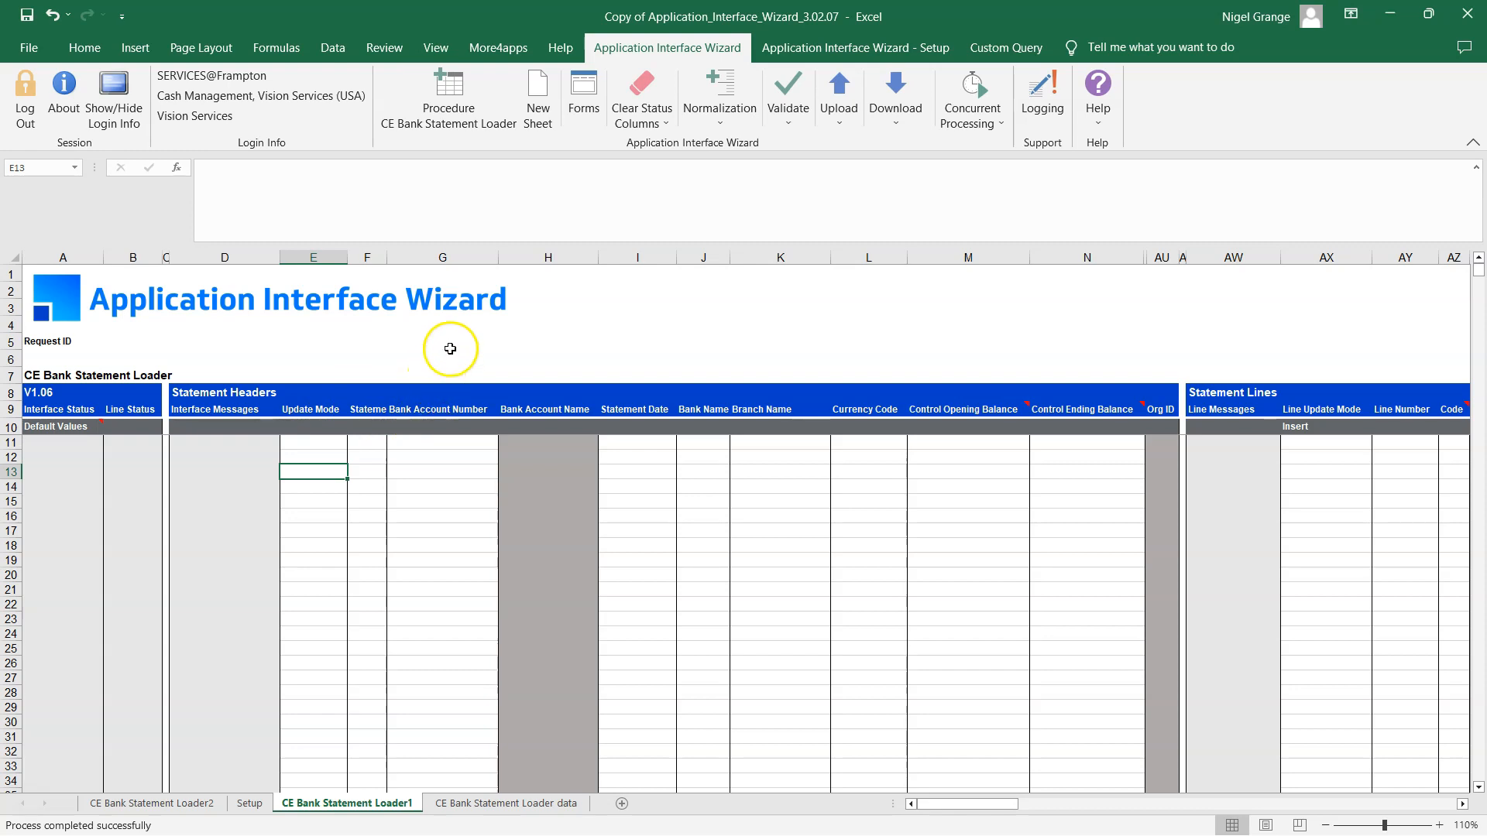
pyautogui.moveTo(35, 375); pyautogui.dragTo(40, 298)
pyautogui.click(765, 323)
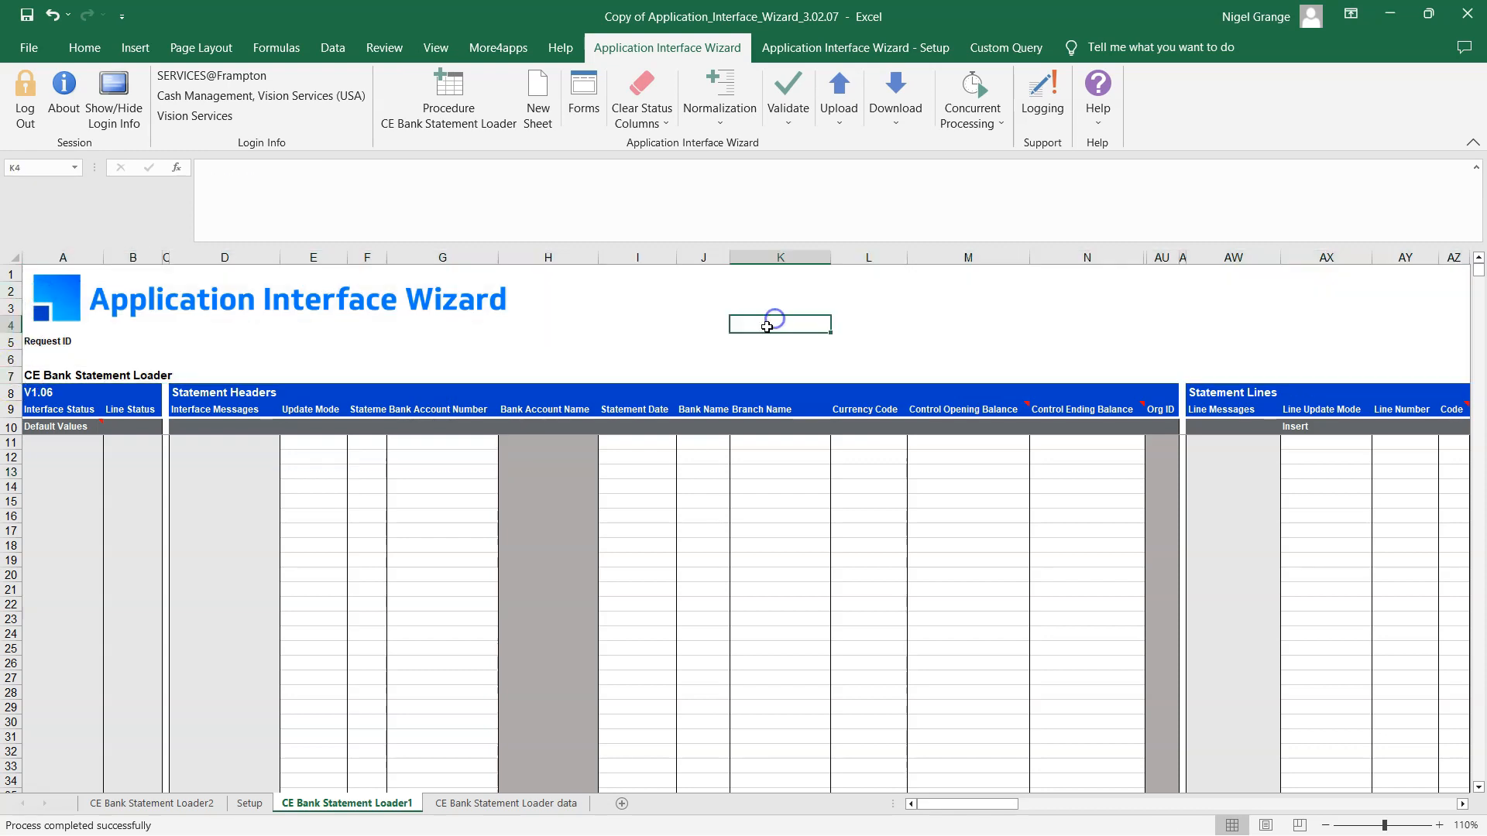
pyautogui.click(716, 308)
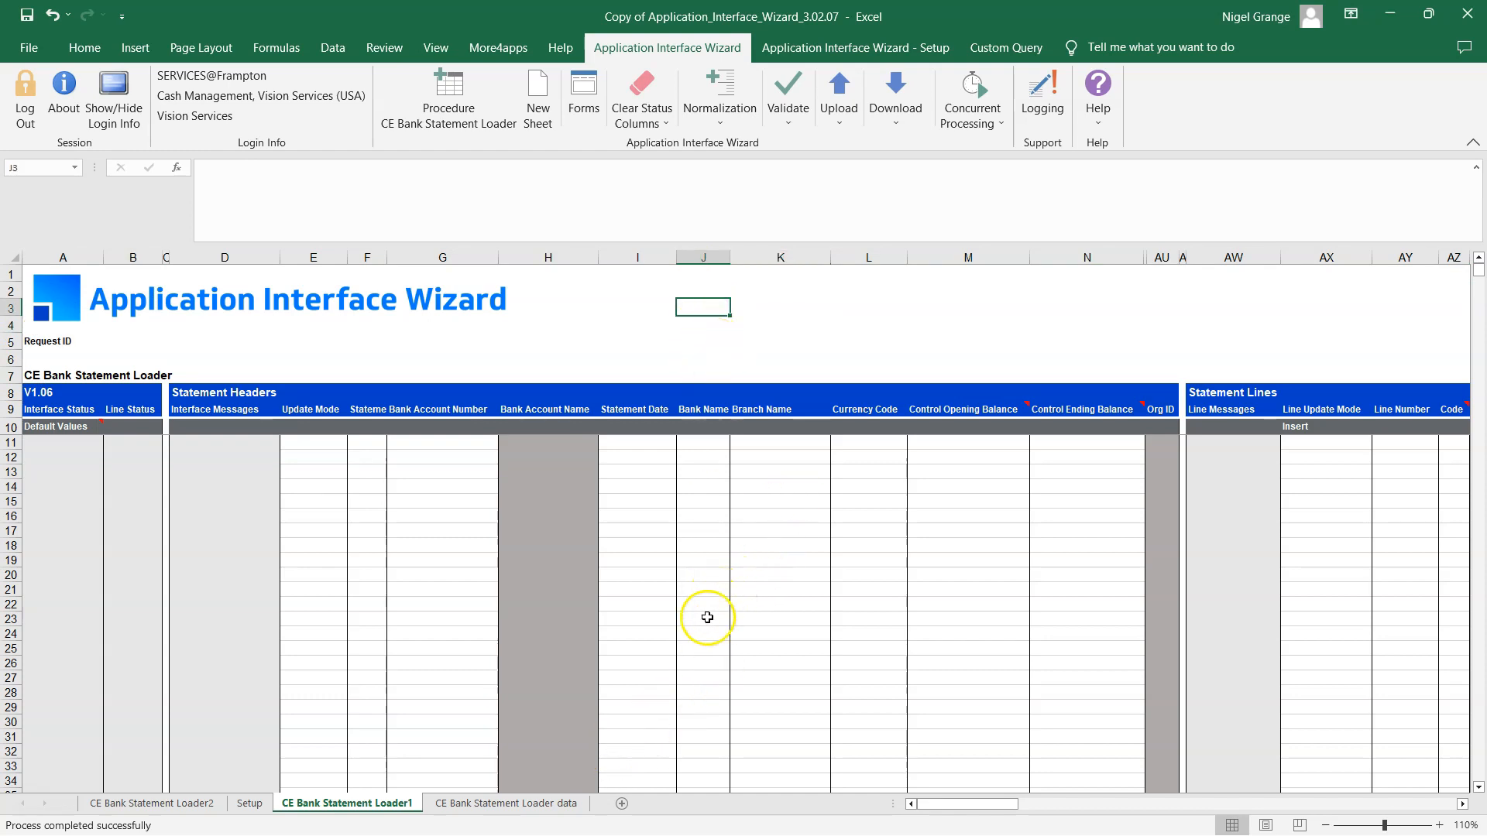
# Copy the statement data from A14 to BB74 on the CE Bank Statement Loader data sheet and paste it as values at F12 of CE Bank Statement Loader1.
pyautogui.click(520, 805)
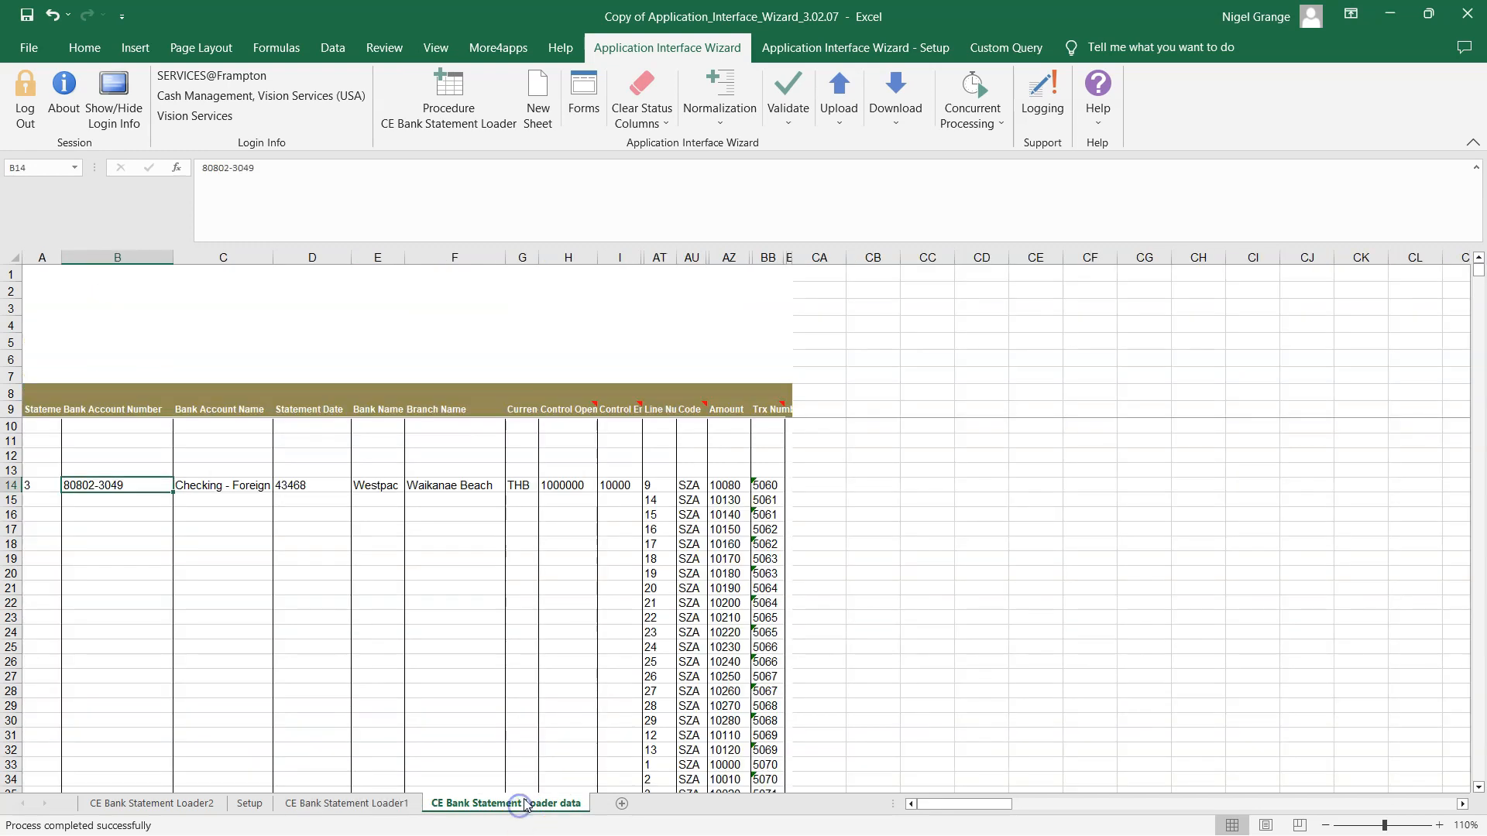
pyautogui.moveTo(40, 485); pyautogui.dragTo(763, 424)
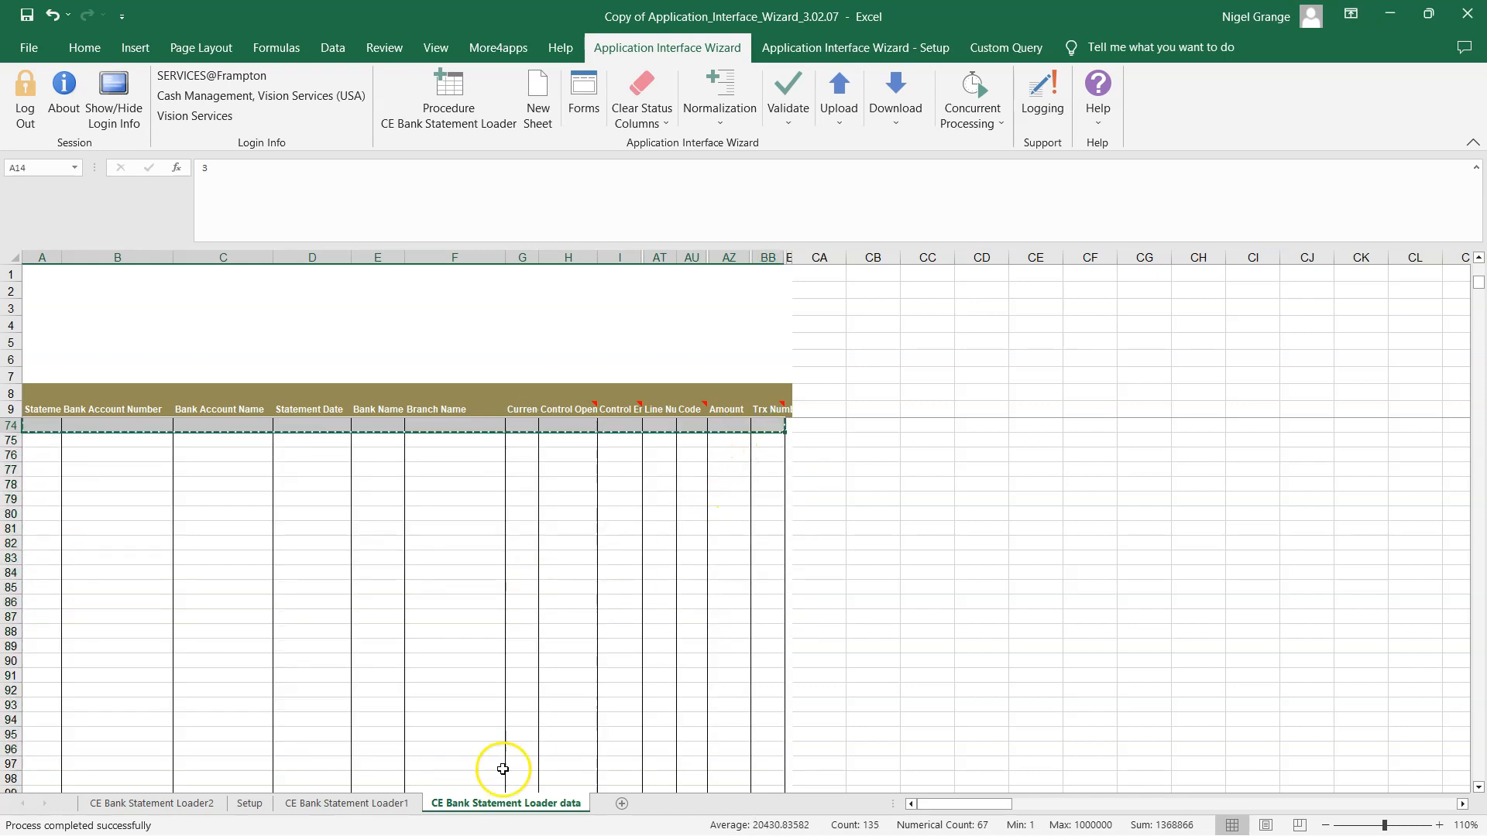
pyautogui.click(367, 804)
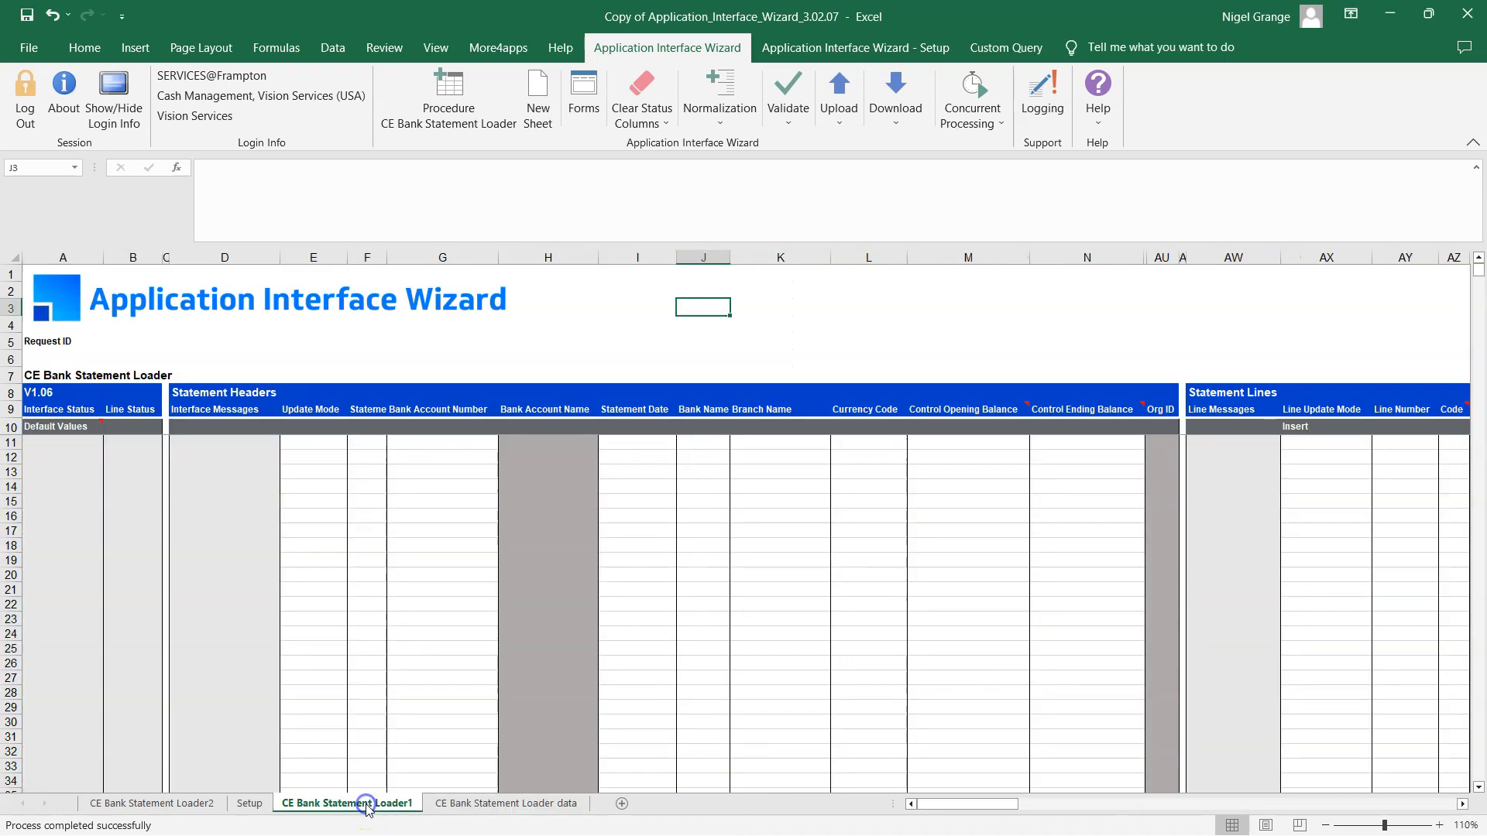
pyautogui.rightClick(365, 457)
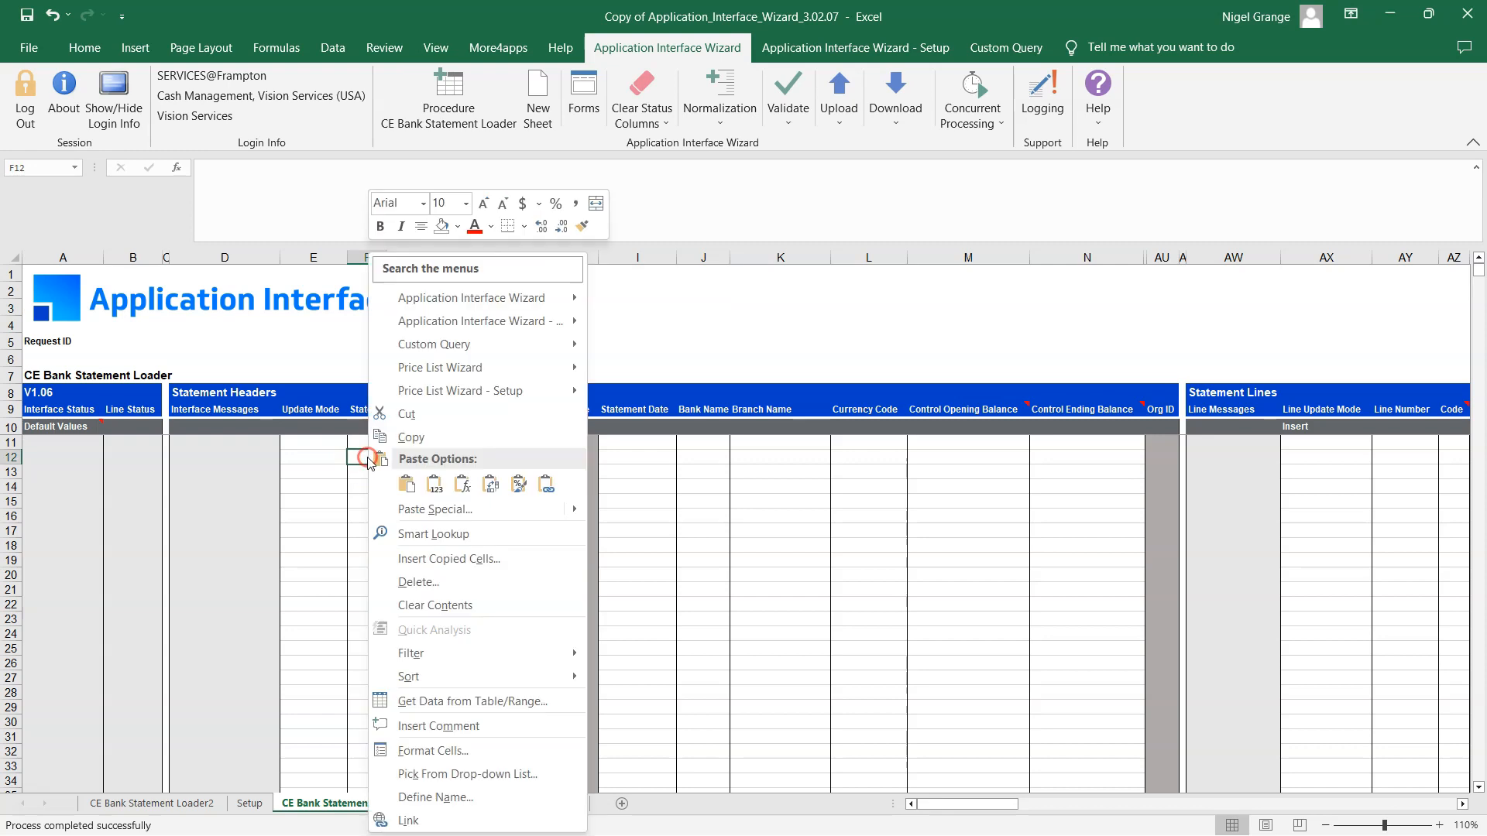
pyautogui.click(429, 485)
# Set the Update Mode of the statement header in row 12 to Insert.
pyautogui.click(316, 463)
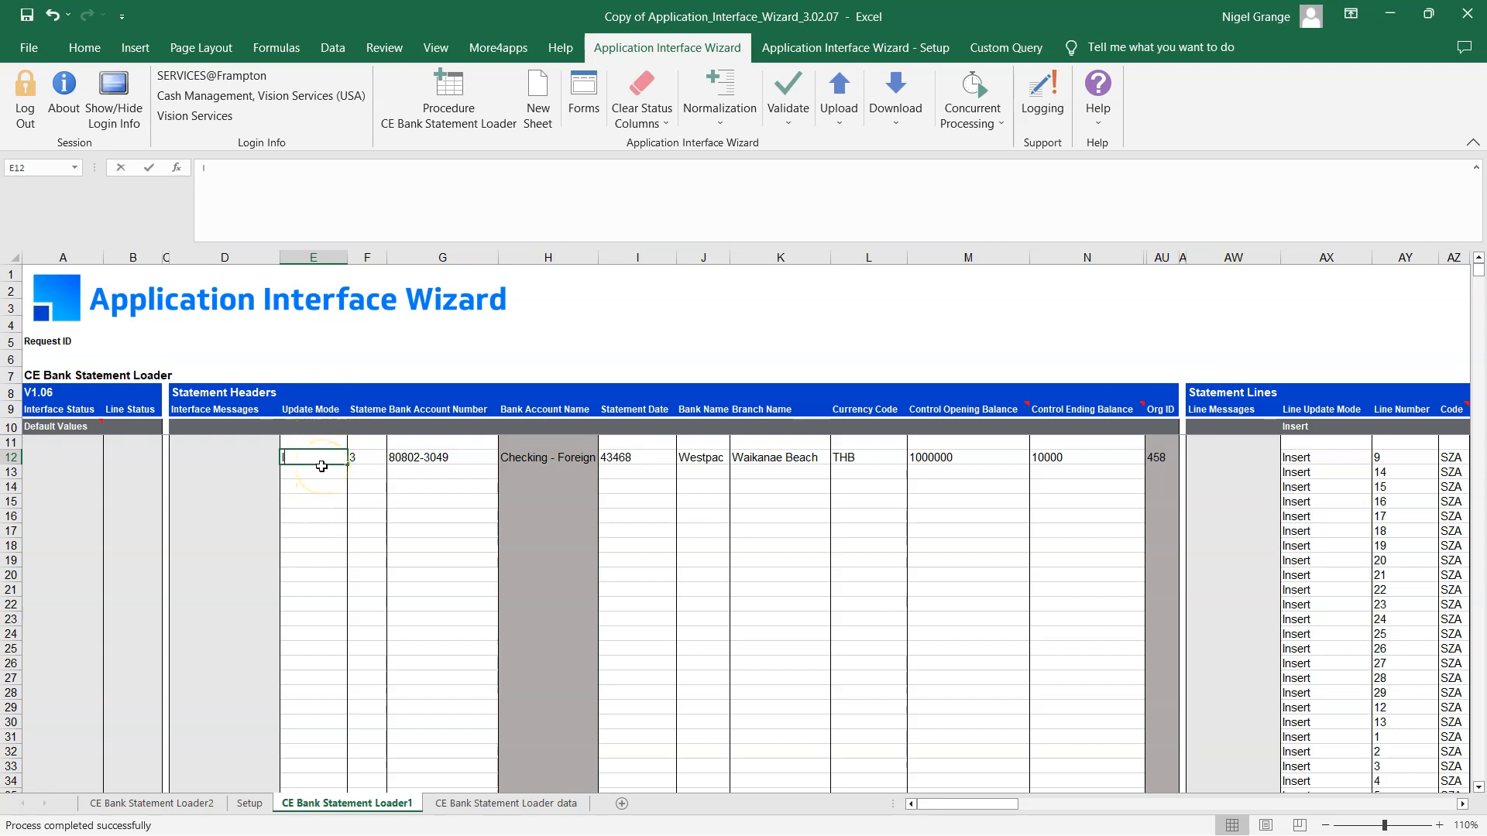
pyautogui.write('Insert')
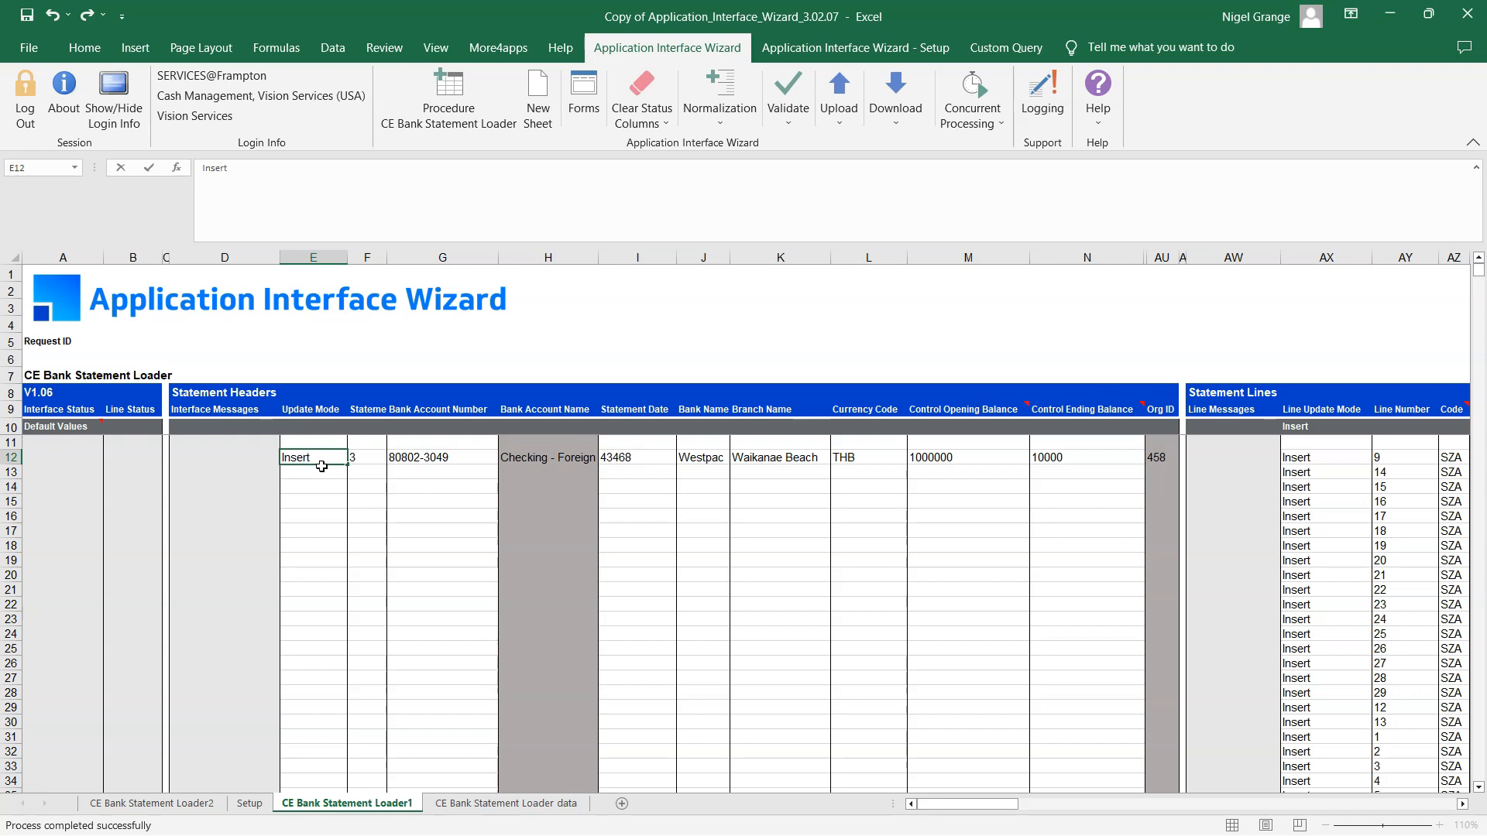
pyautogui.click(431, 462)
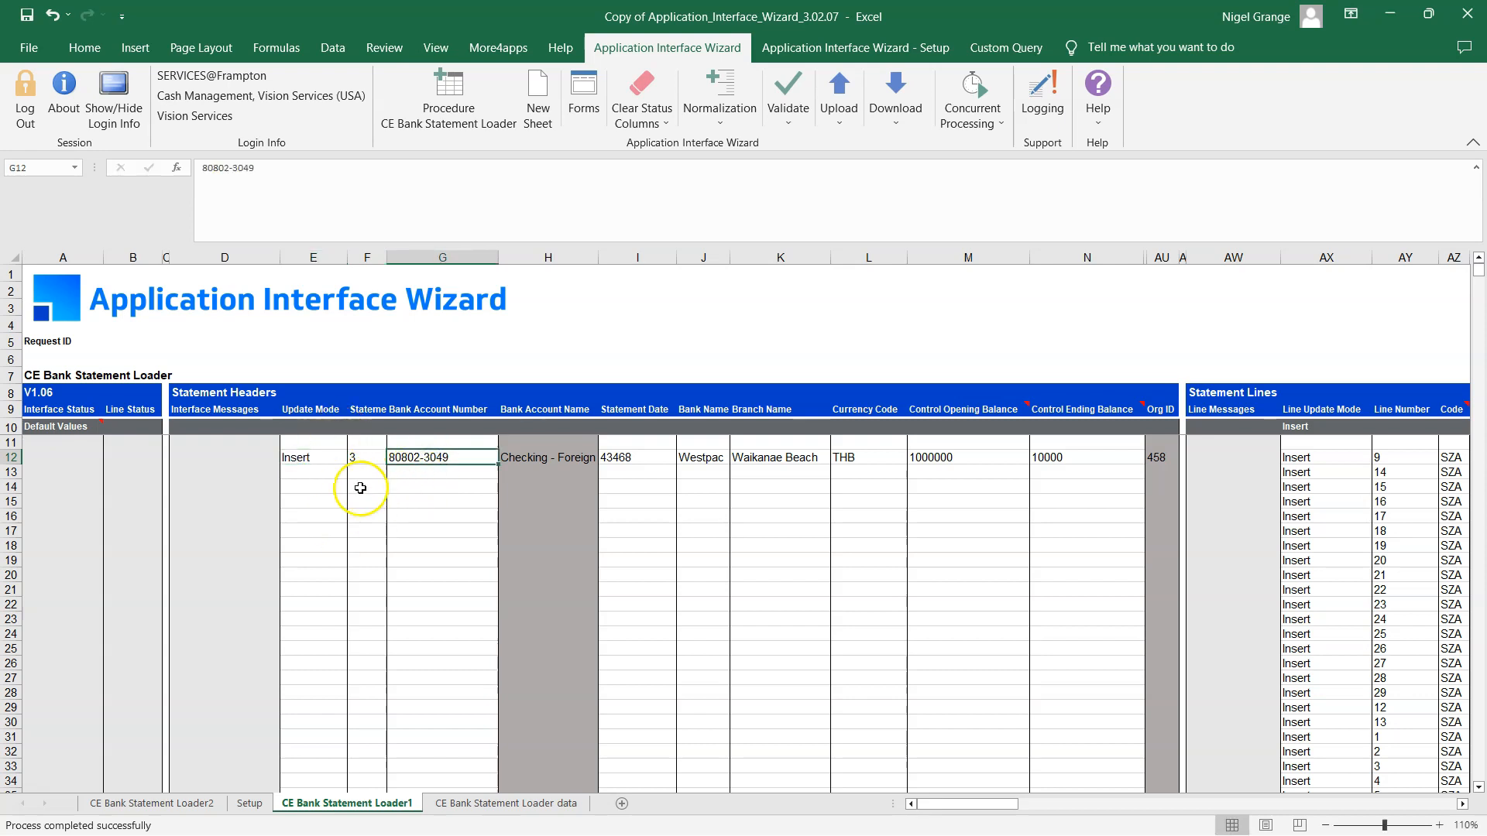
# Set the Statement Date of the row 12 statement header to 6/06/2023 in its form, with Insert as the Update Mode.
pyautogui.doubleClick(309, 460)
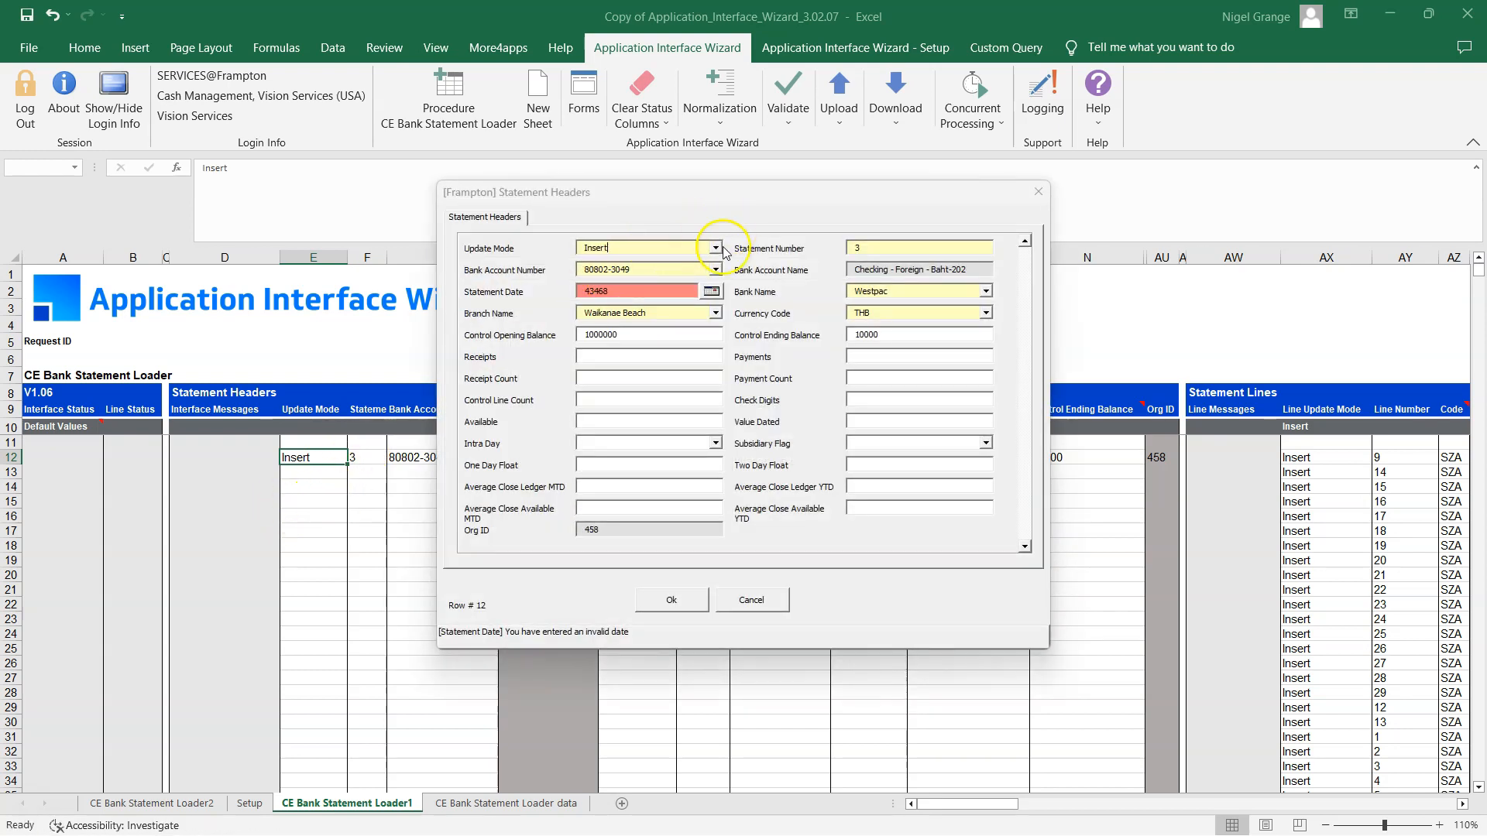
pyautogui.click(715, 248)
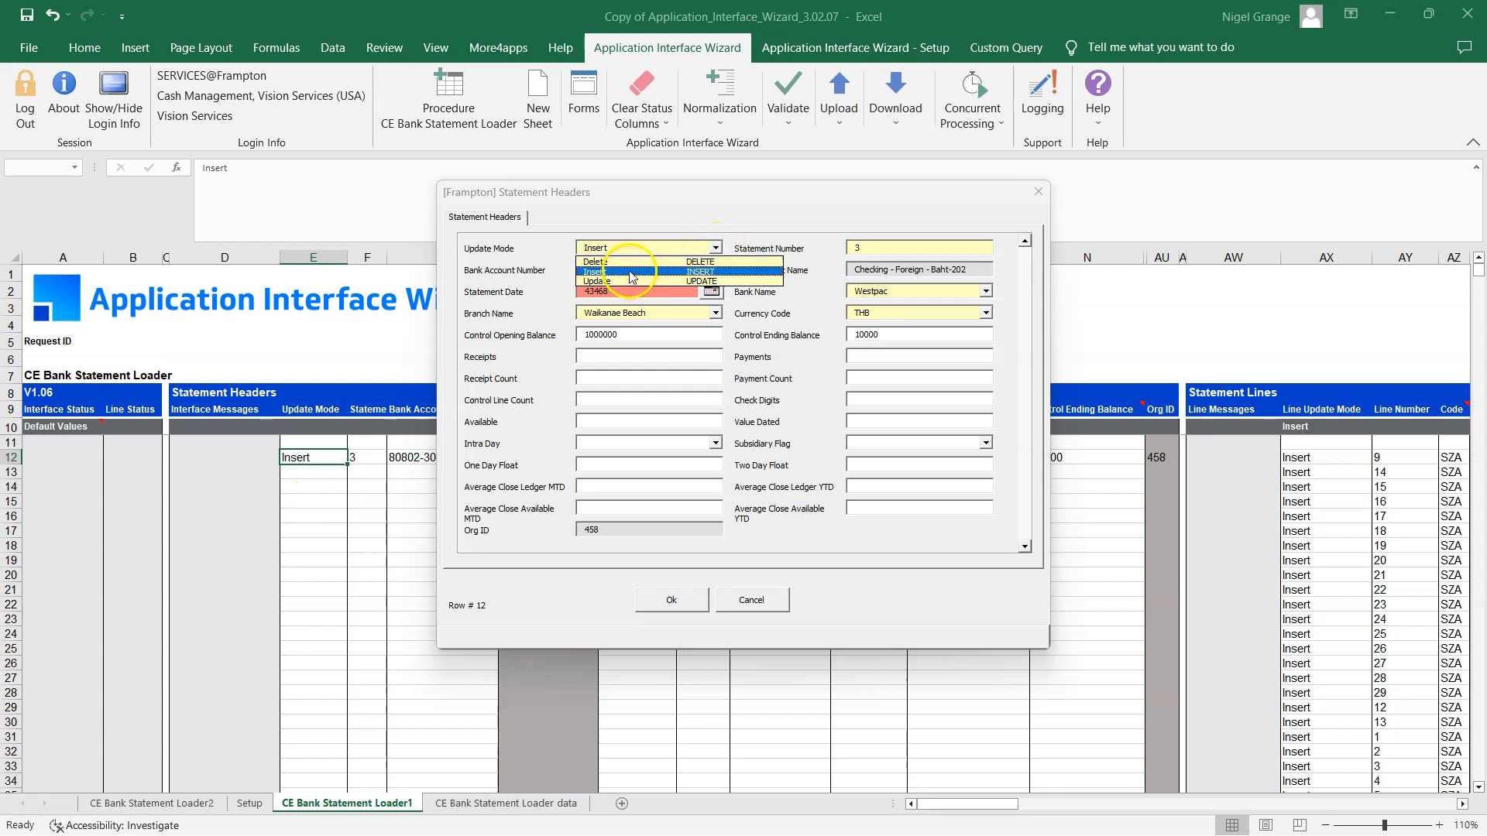
pyautogui.click(649, 246)
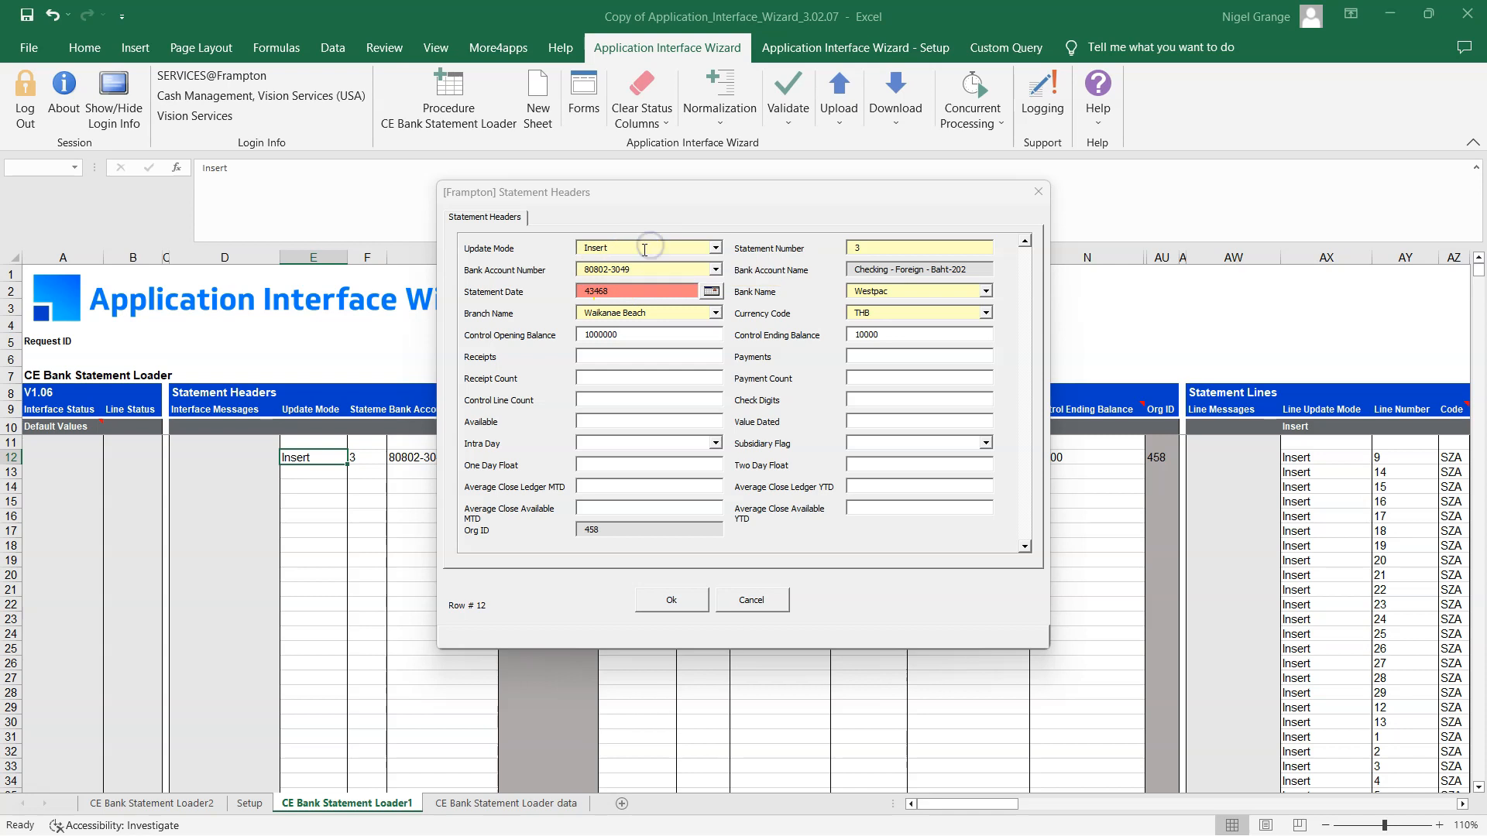
pyautogui.doubleClick(682, 291)
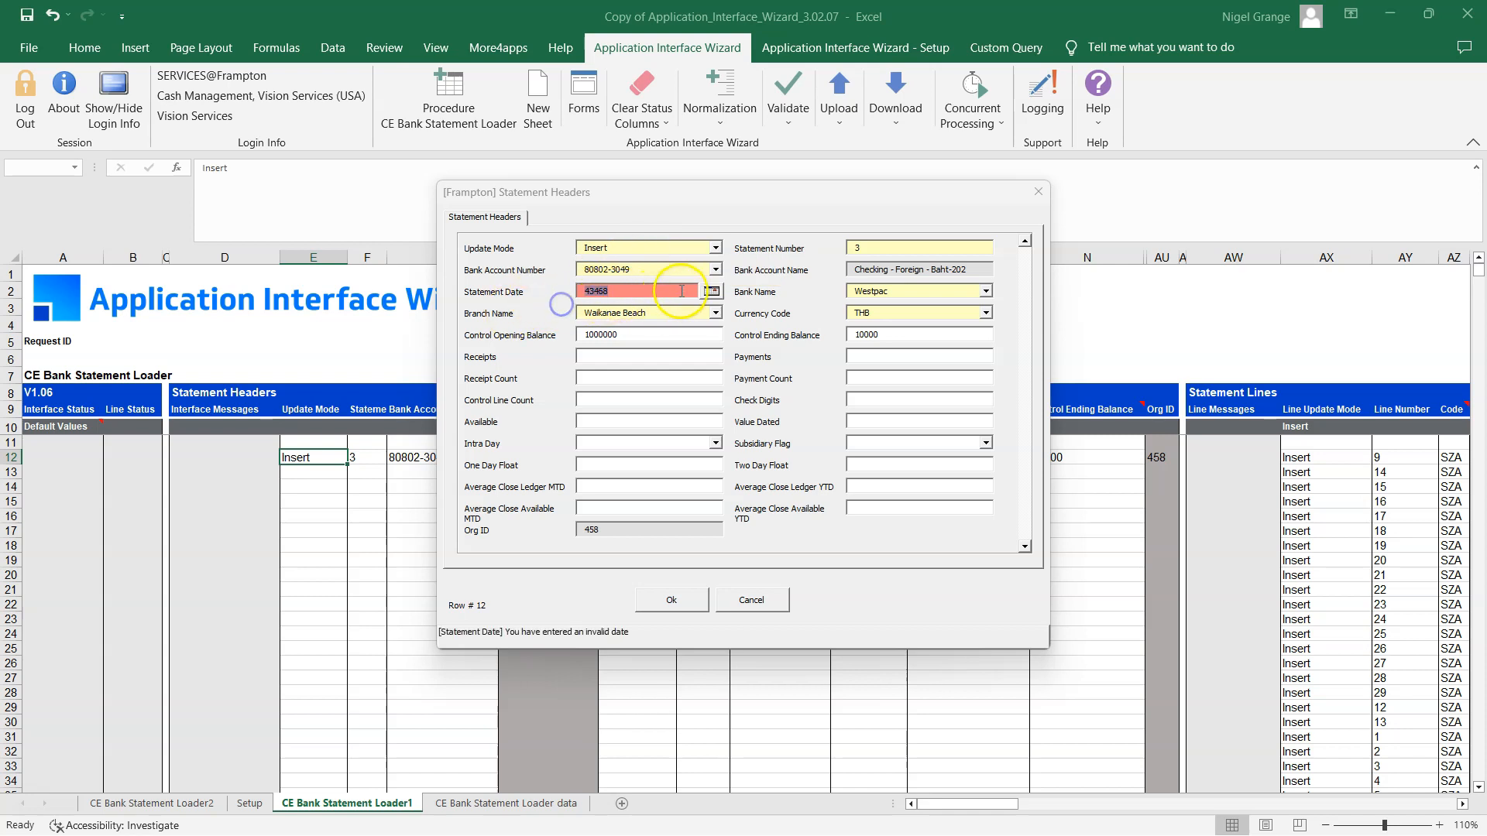
pyautogui.click(711, 292)
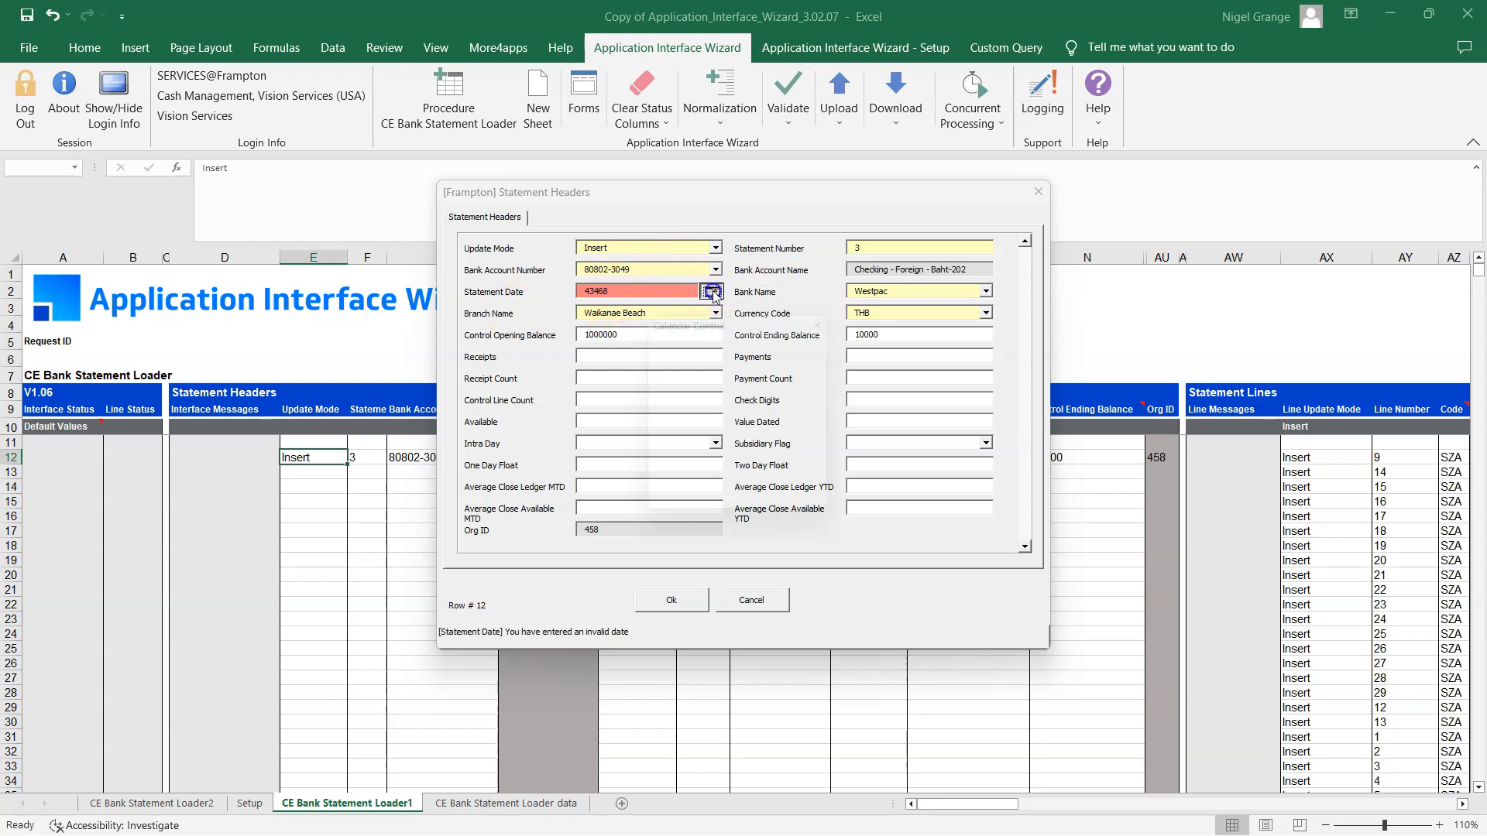
pyautogui.click(802, 292)
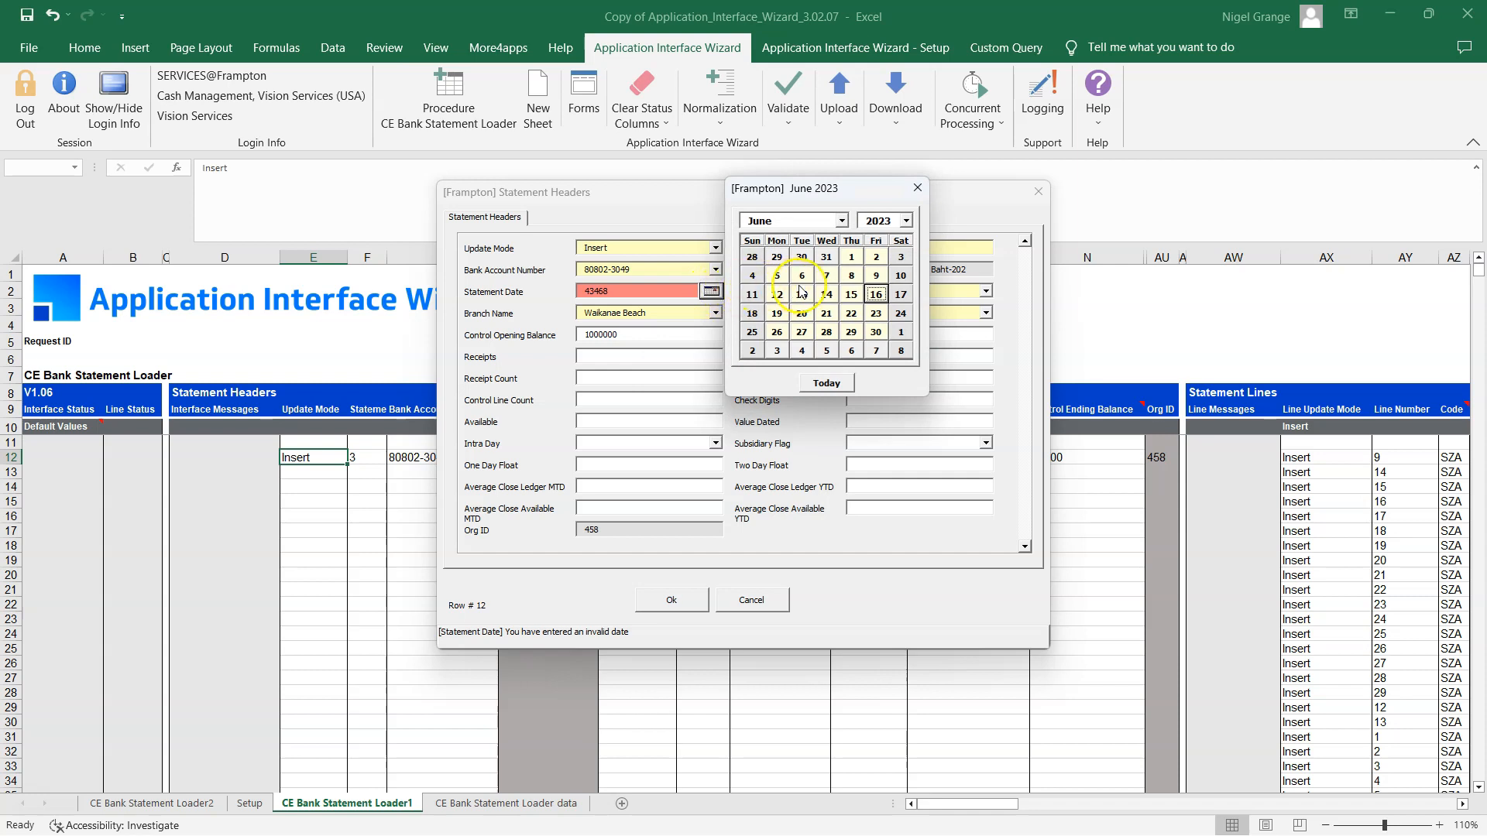
pyautogui.click(803, 279)
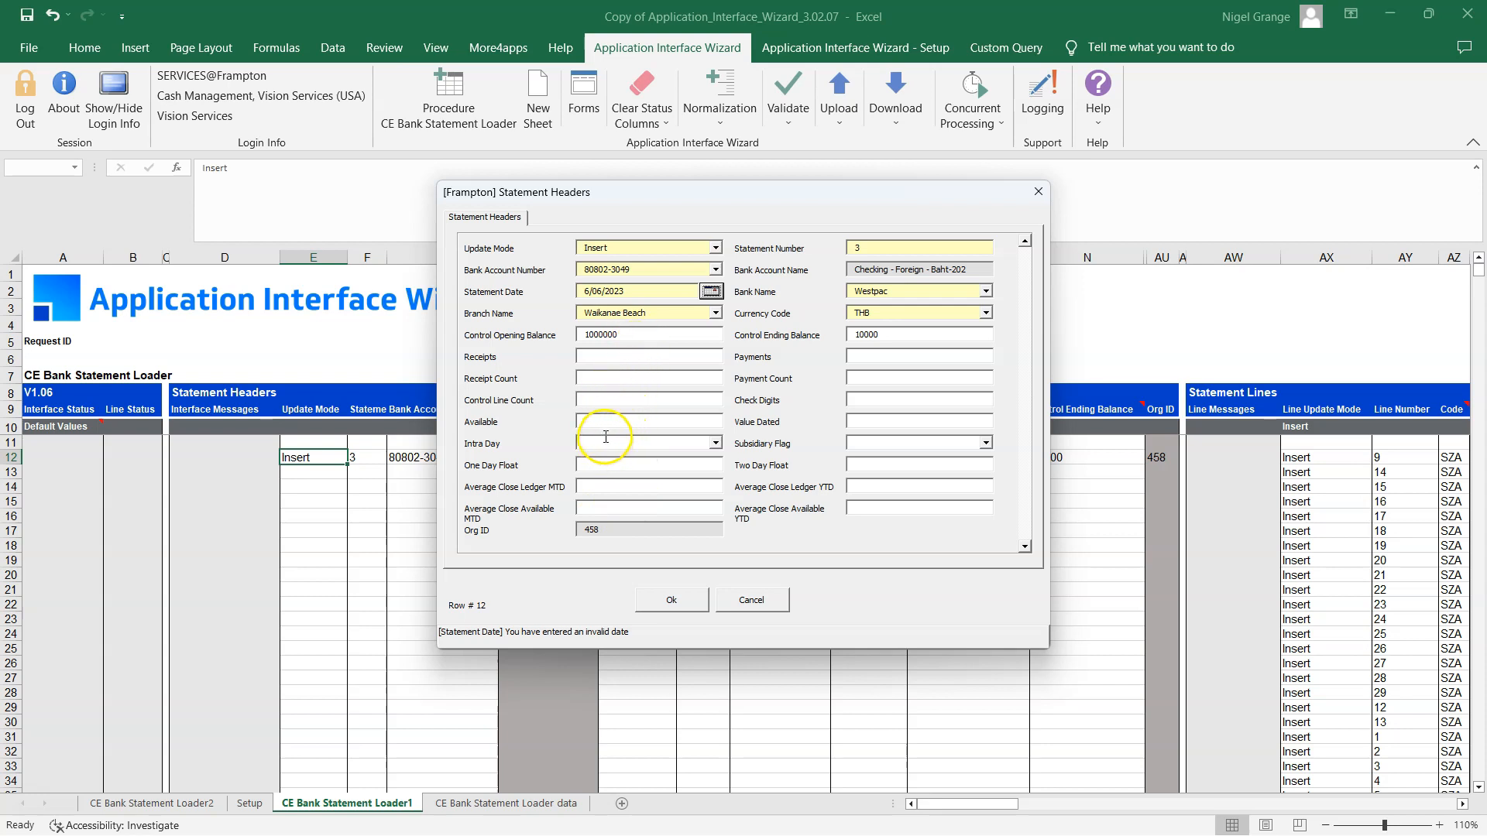
pyautogui.click(715, 443)
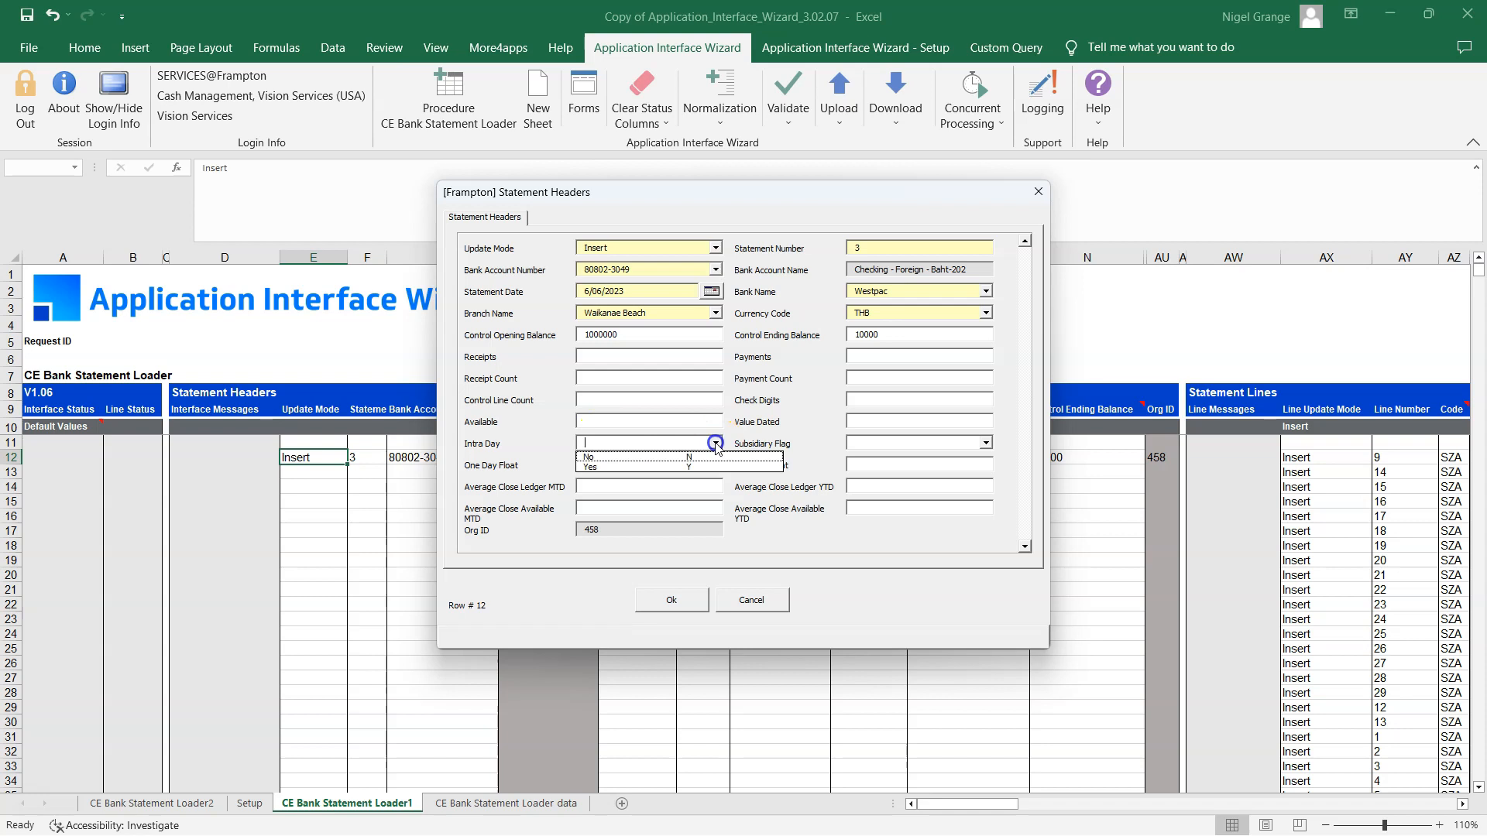
pyautogui.click(715, 444)
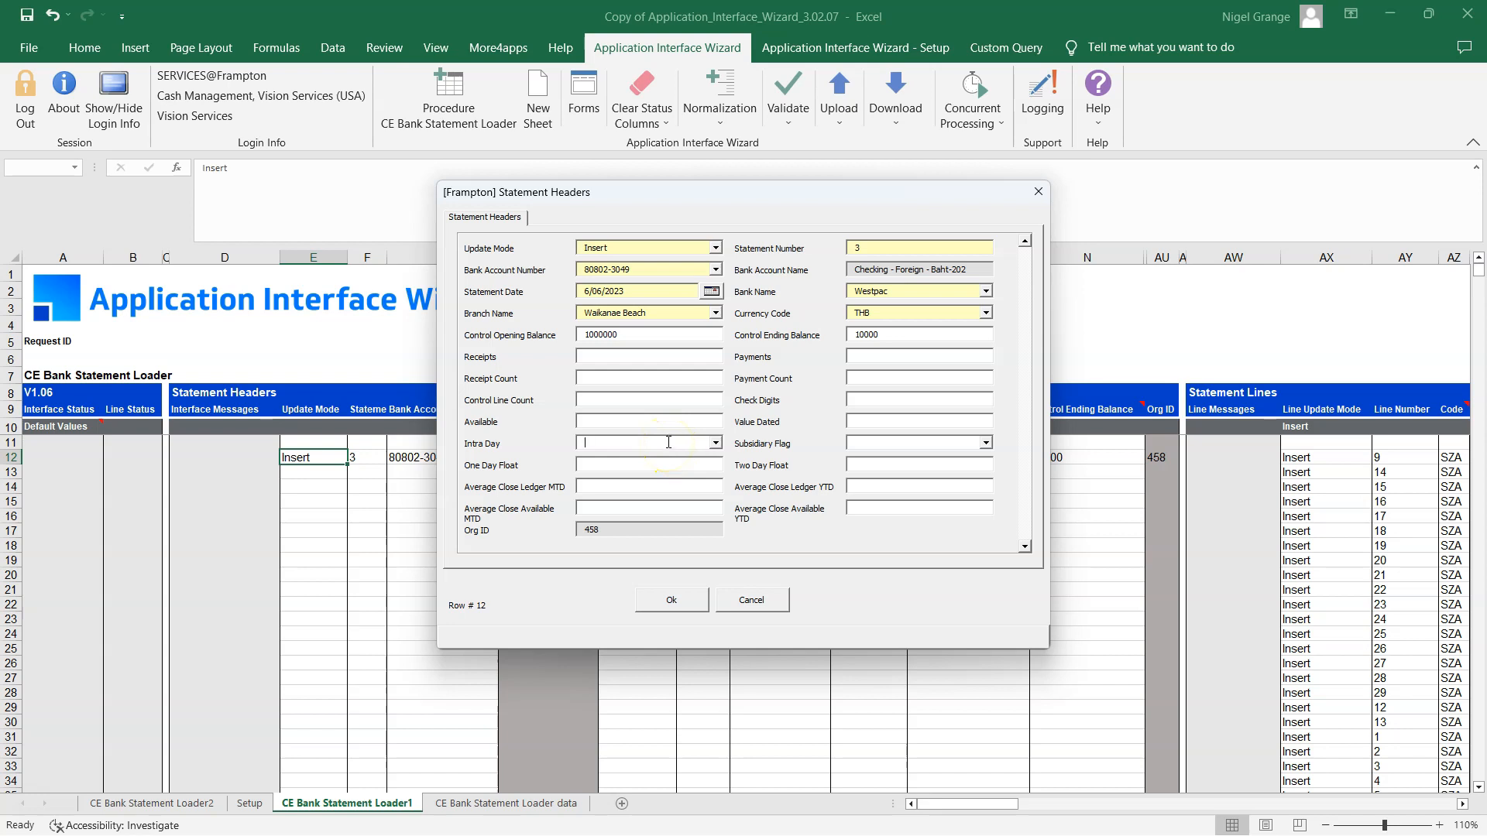
pyautogui.click(679, 602)
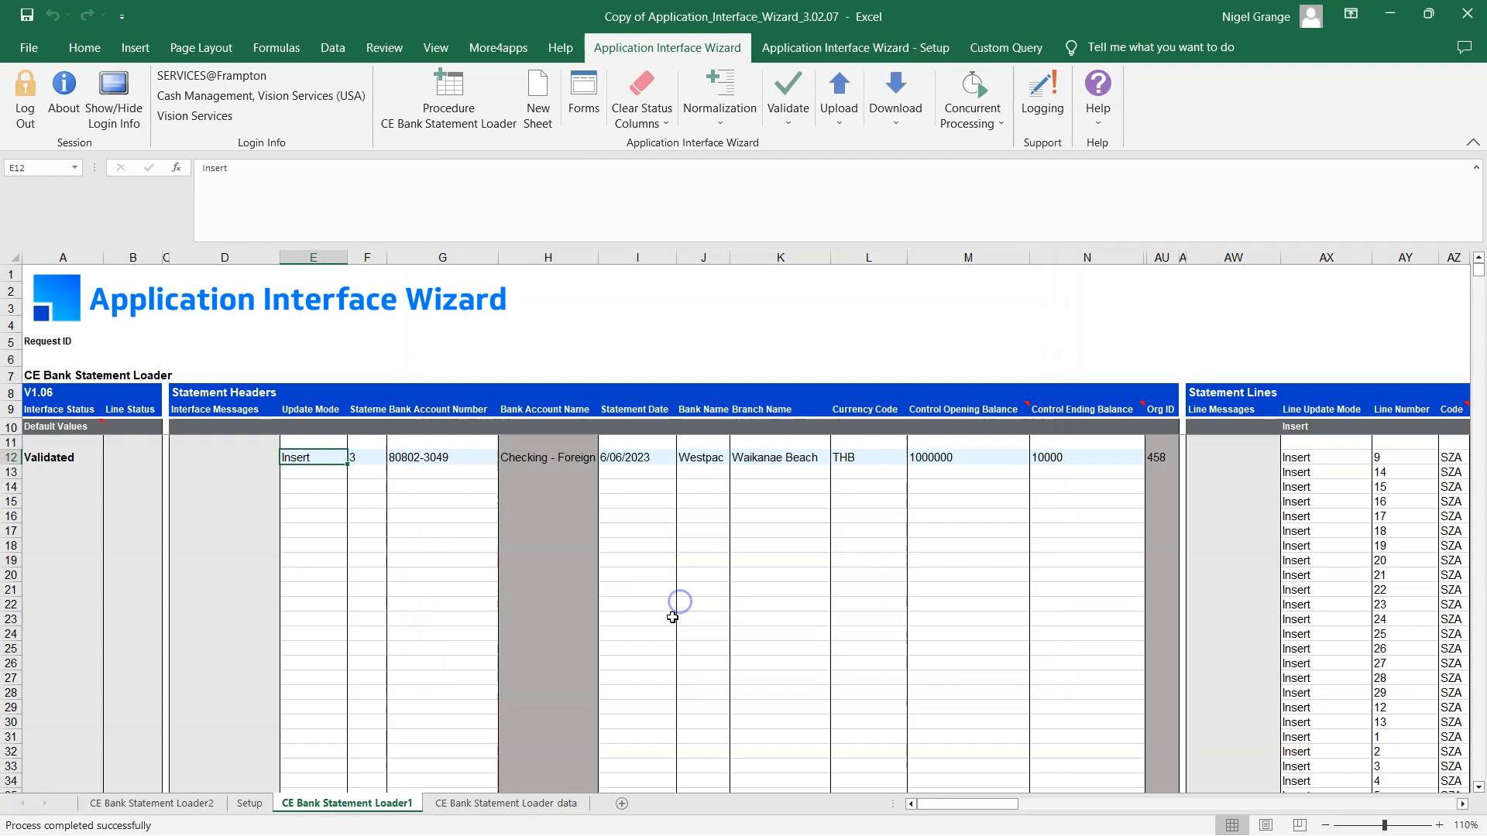
# Upload only the selected statement, the header in row 12 with its statement lines, to Oracle.
pyautogui.moveTo(924, 806); pyautogui.dragTo(875, 811)
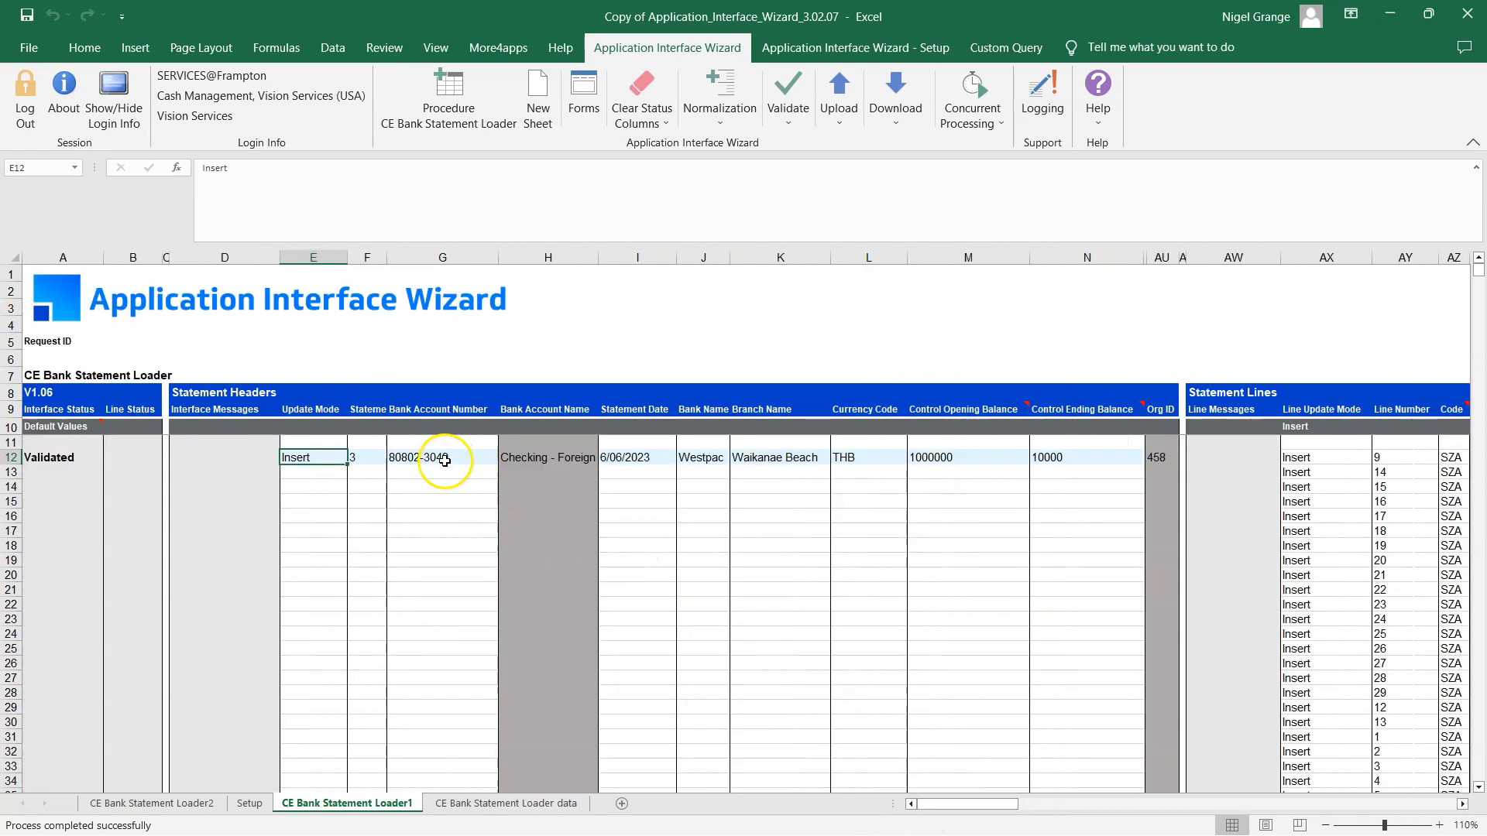
pyautogui.click(64, 458)
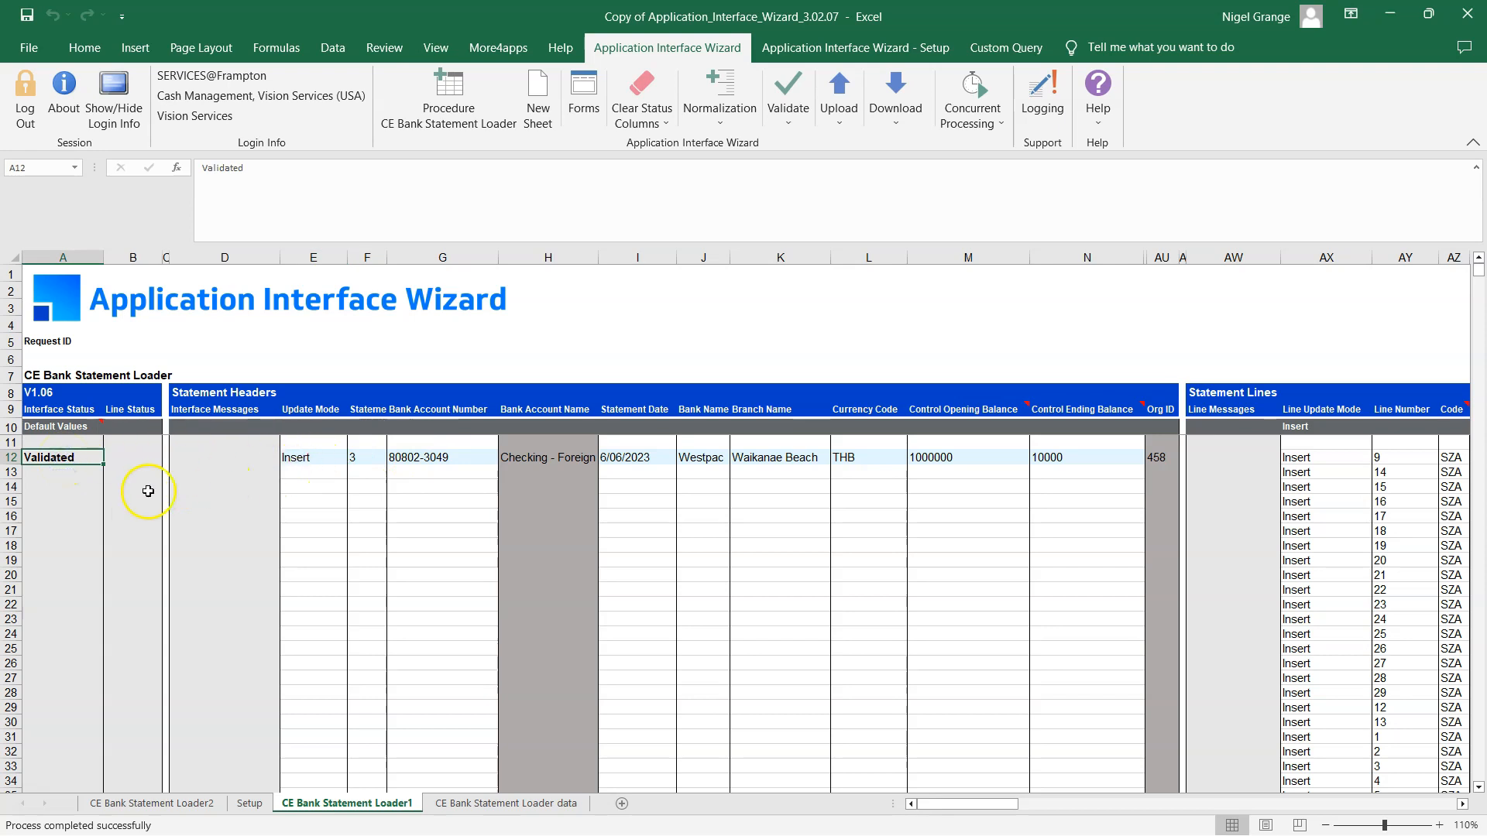
pyautogui.moveTo(976, 810); pyautogui.dragTo(1004, 805)
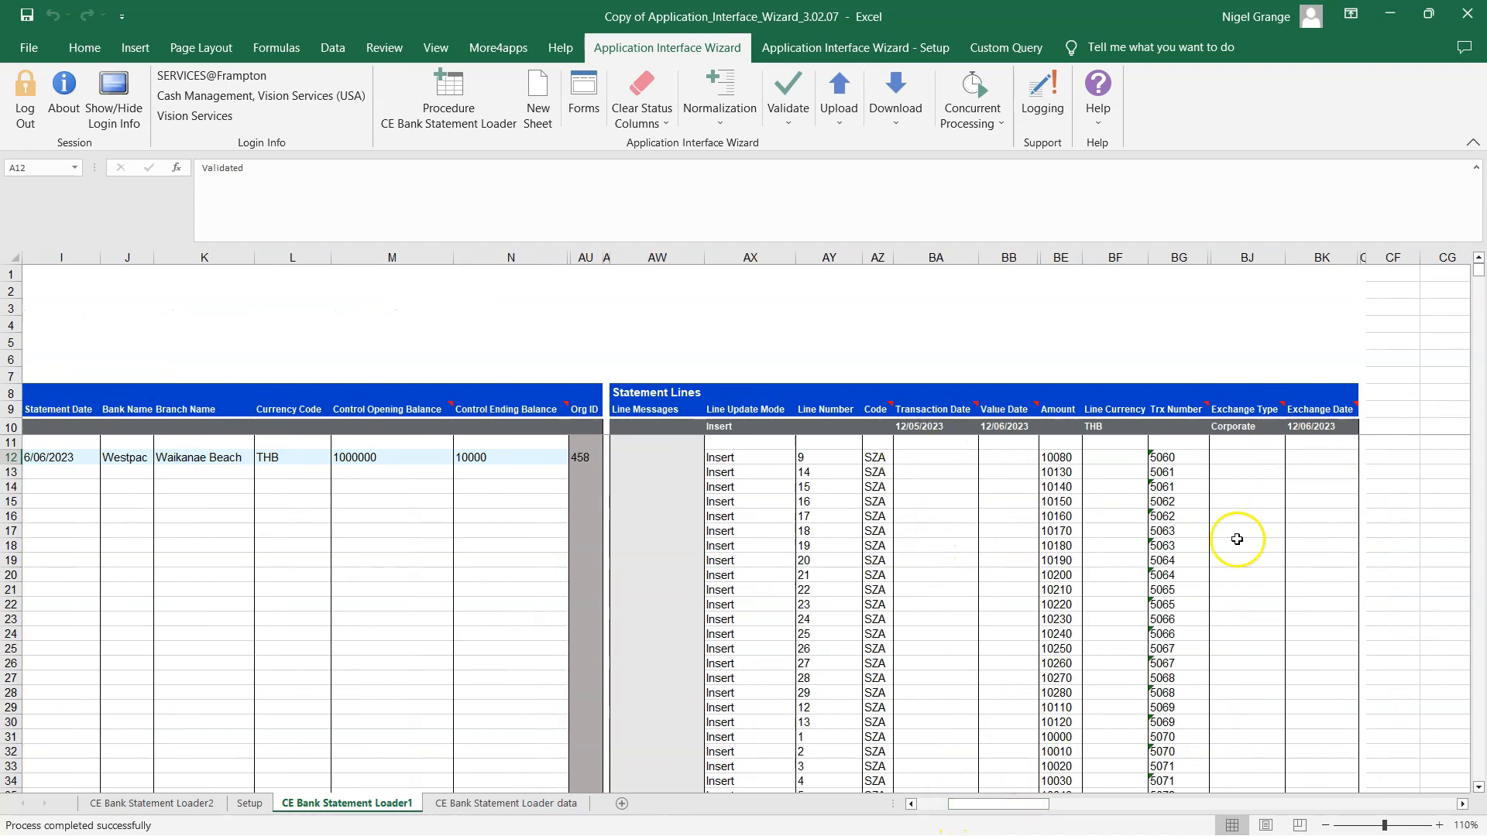
pyautogui.moveTo(1012, 805)
pyautogui.moveTo(1006, 807); pyautogui.dragTo(918, 812)
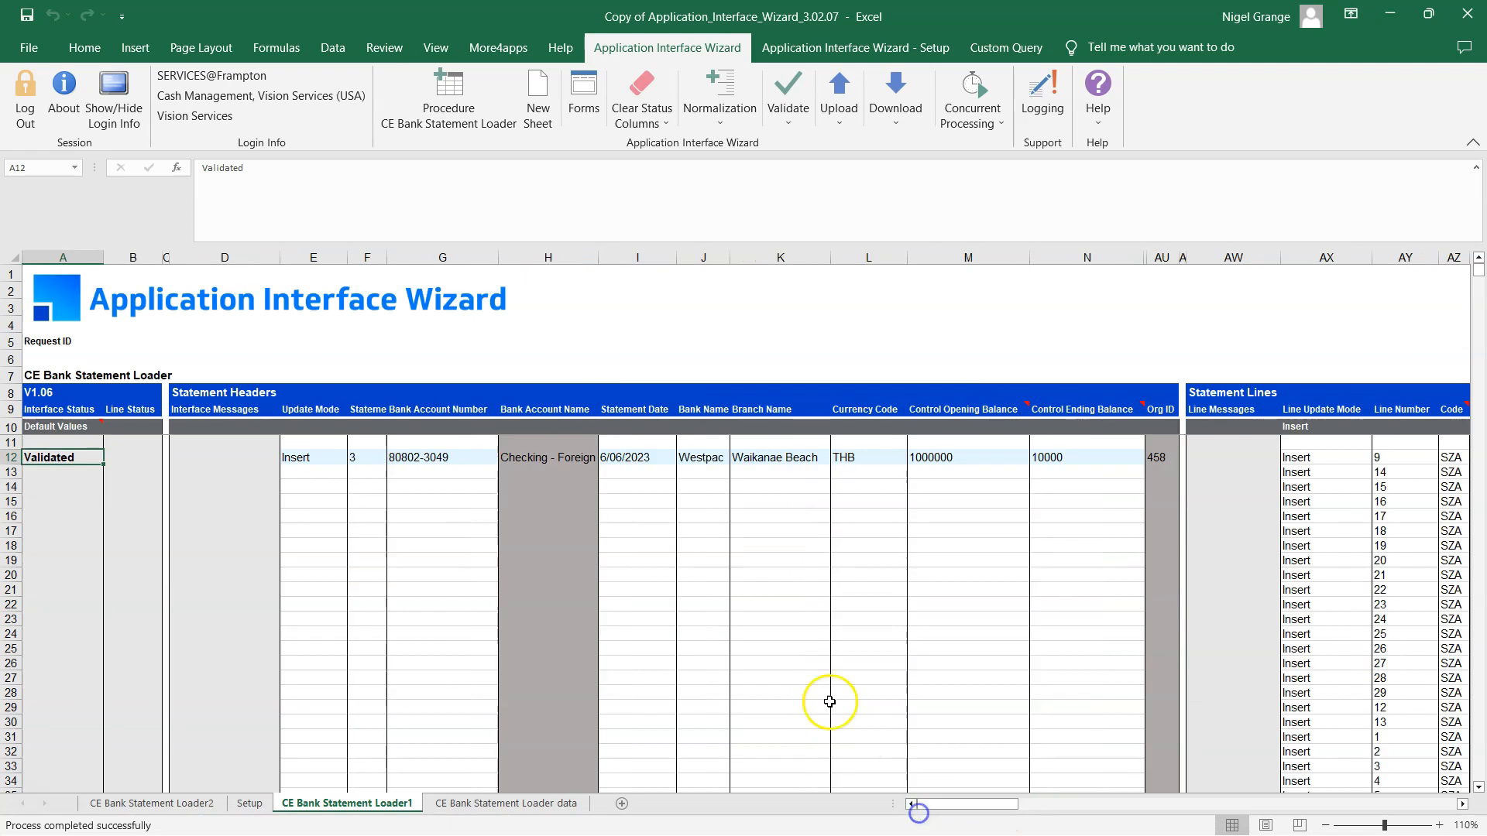
pyautogui.click(442, 460)
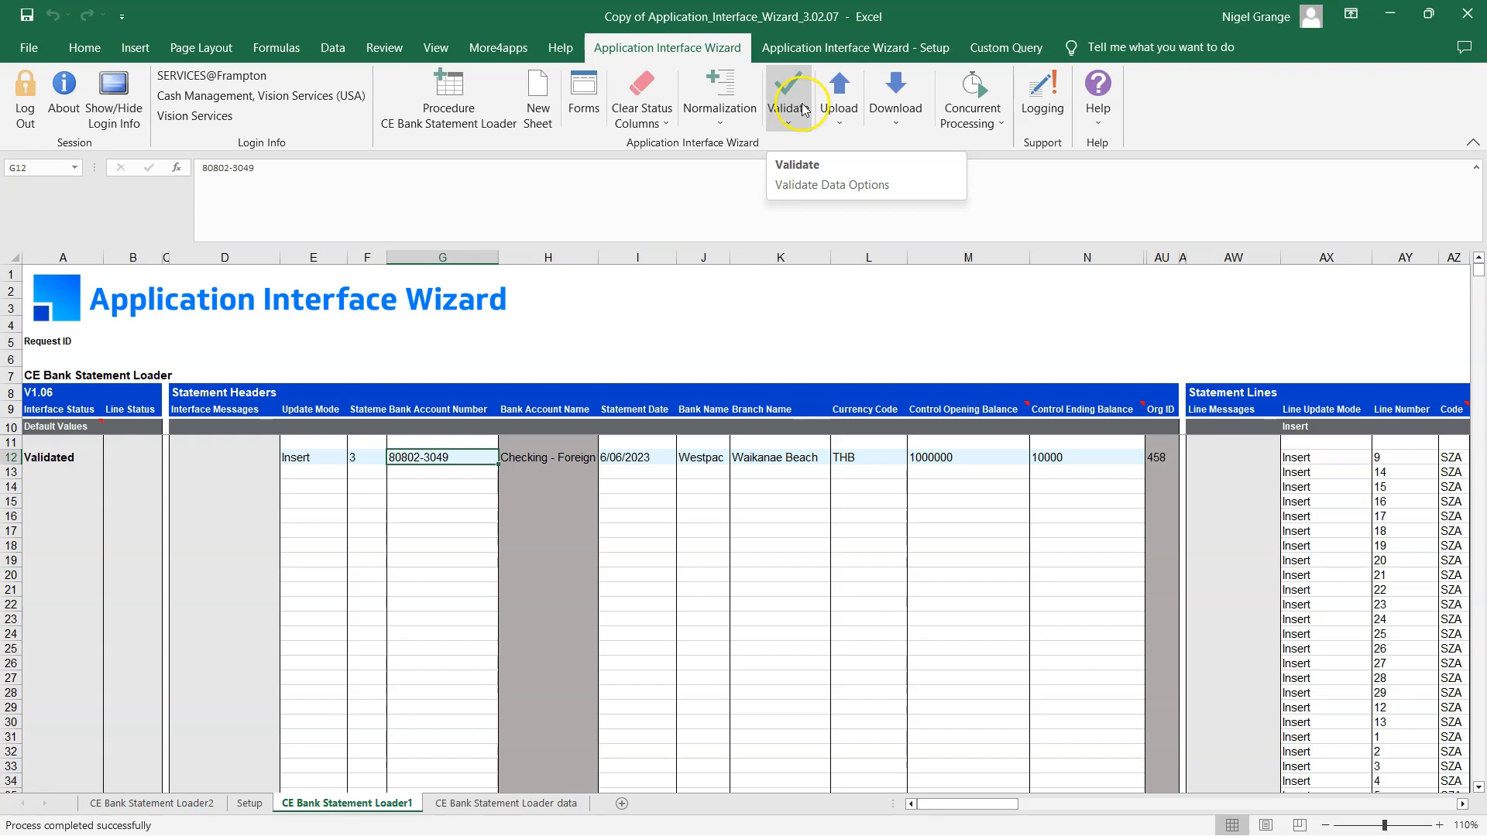
pyautogui.click(843, 103)
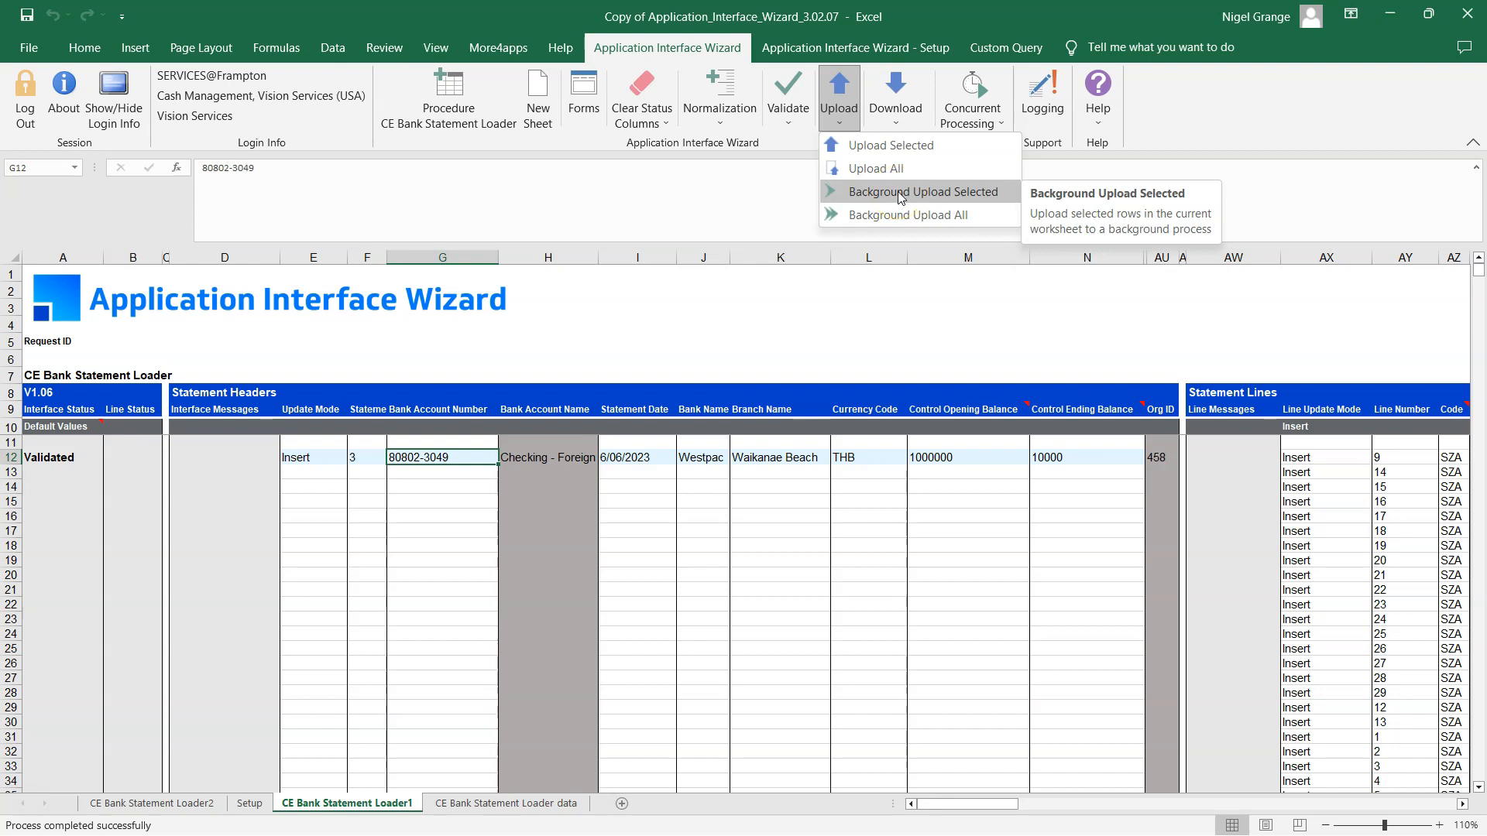
pyautogui.click(879, 147)
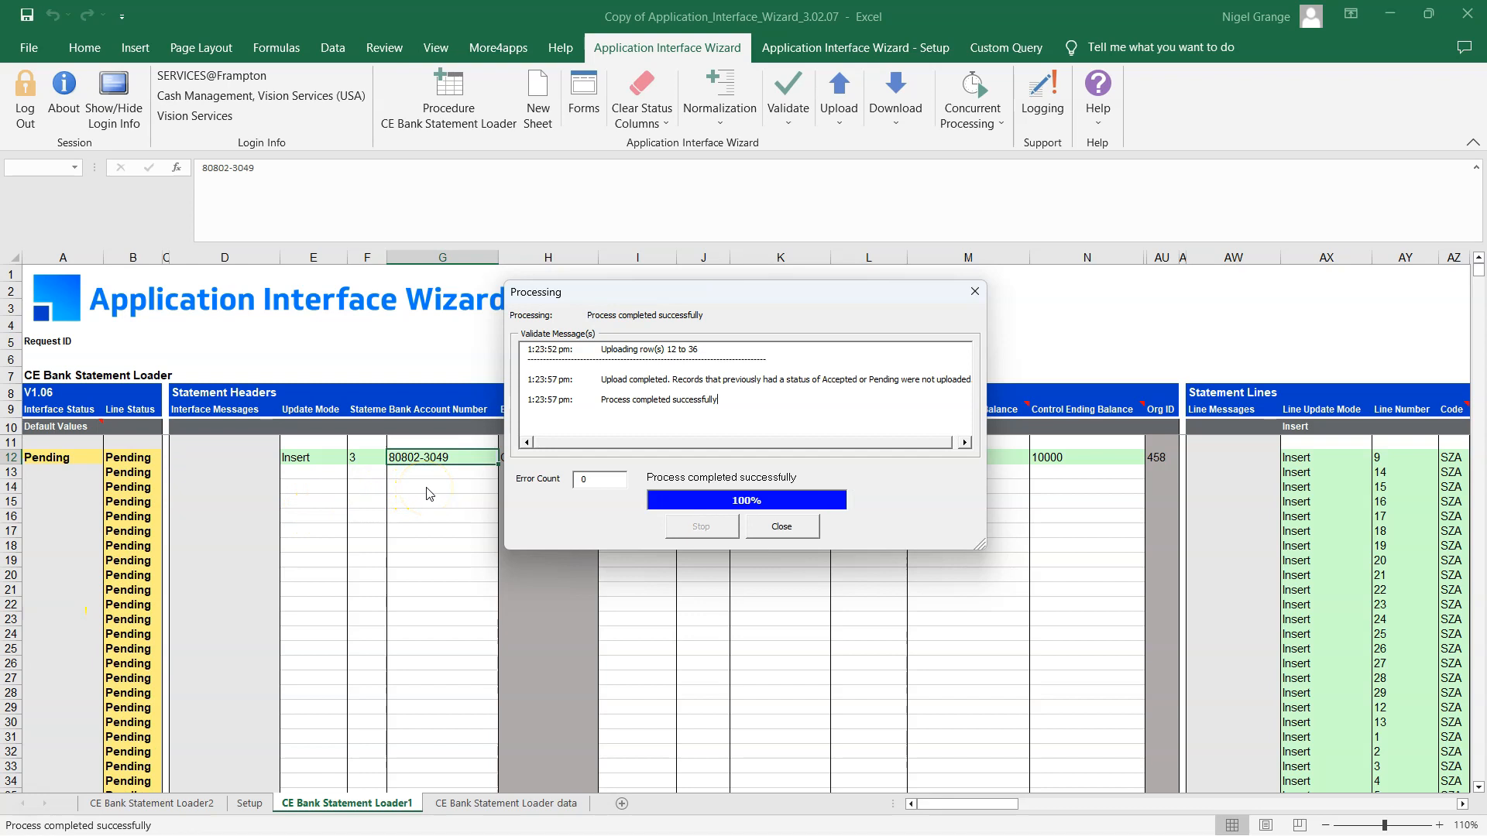
pyautogui.click(775, 528)
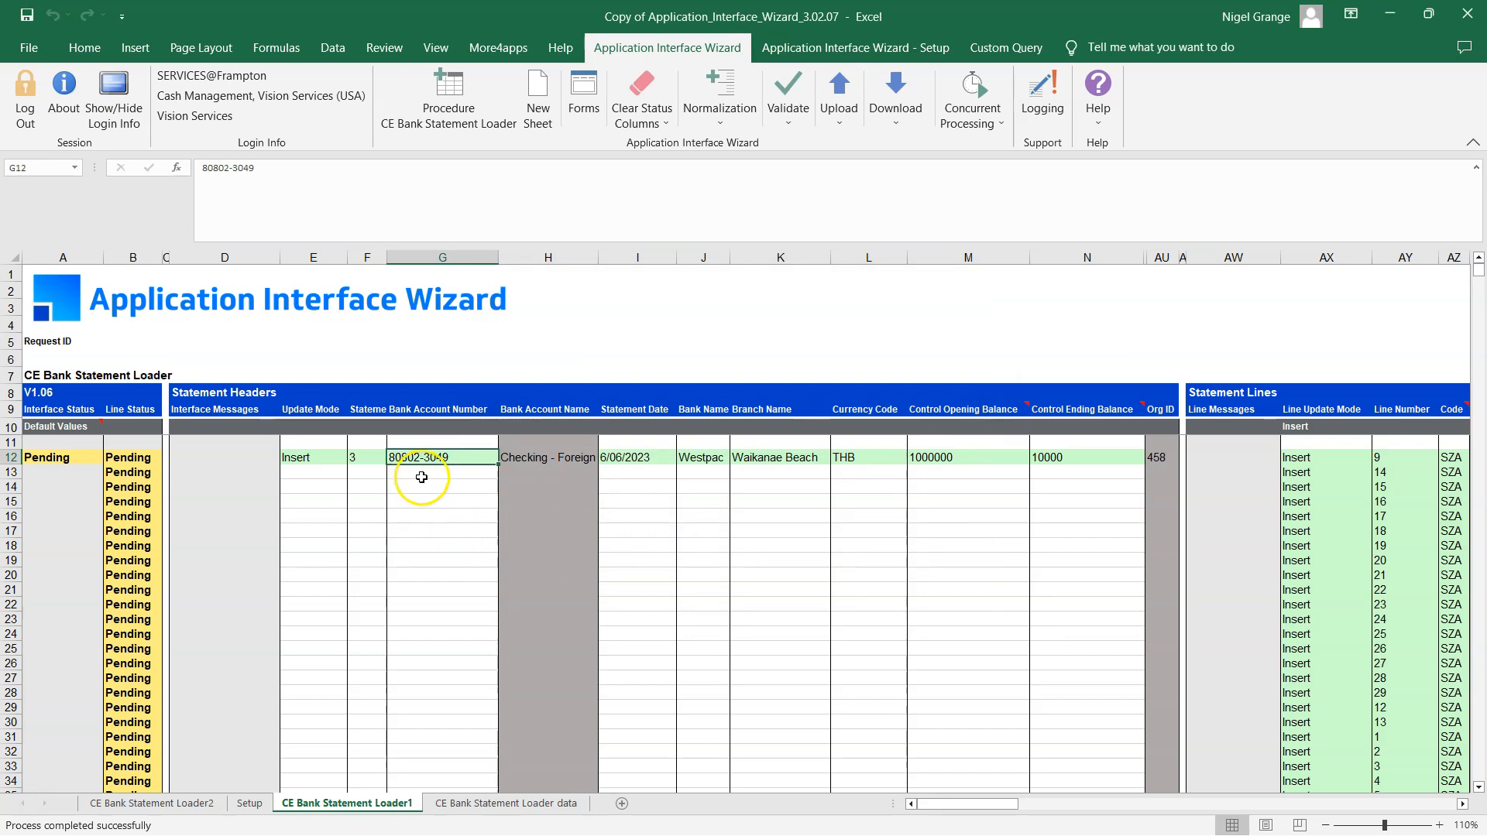
# Review the source rows on the CE Bank Statement Loader data sheet and the row 12 header form on CE Bank Statement Loader1.
pyautogui.moveTo(988, 804); pyautogui.dragTo(931, 811)
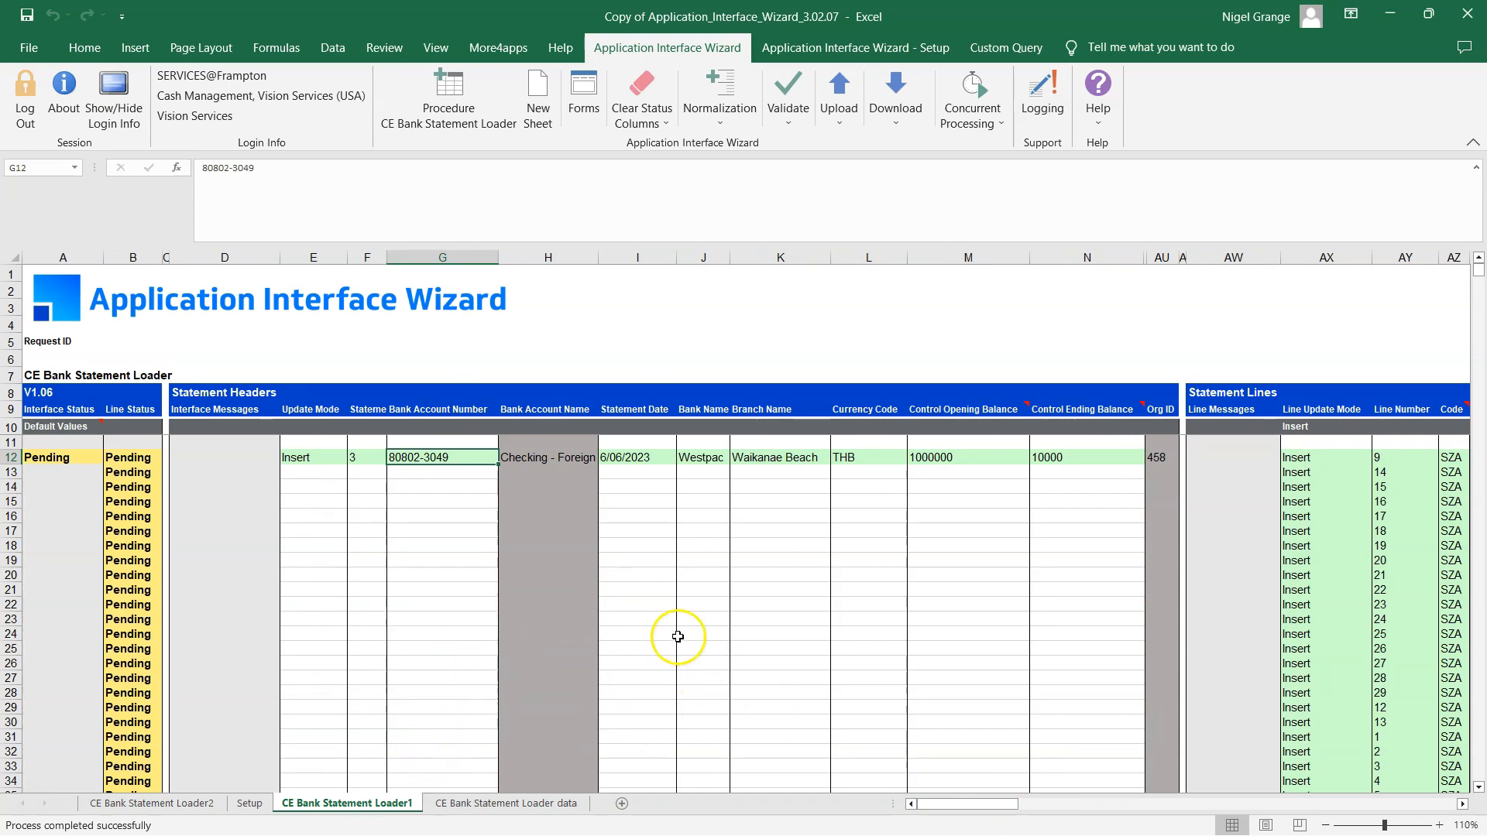
pyautogui.click(537, 806)
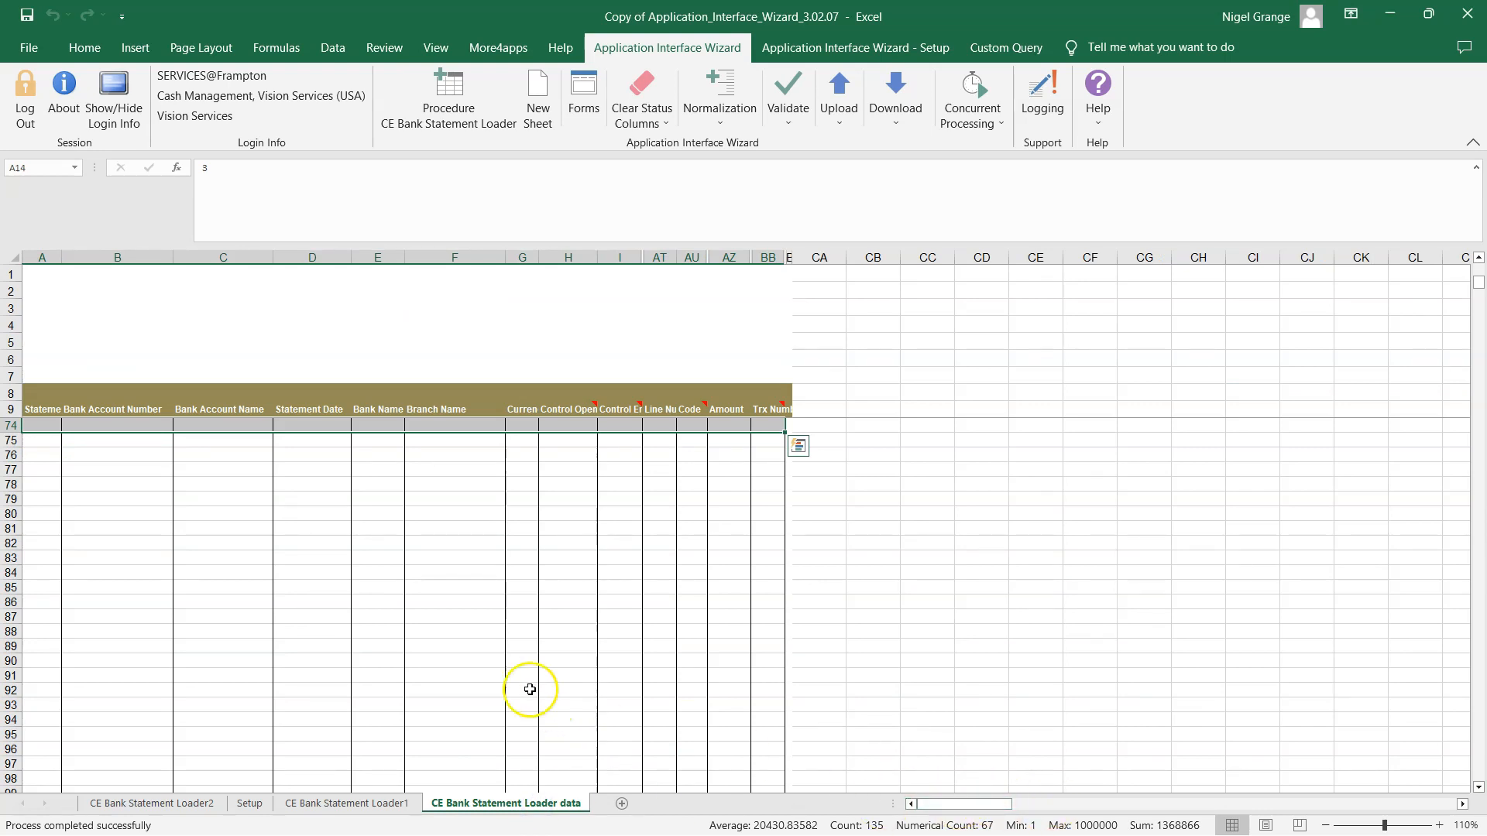
pyautogui.scroll(10, 507, 609)
pyautogui.scroll(11, 510, 611)
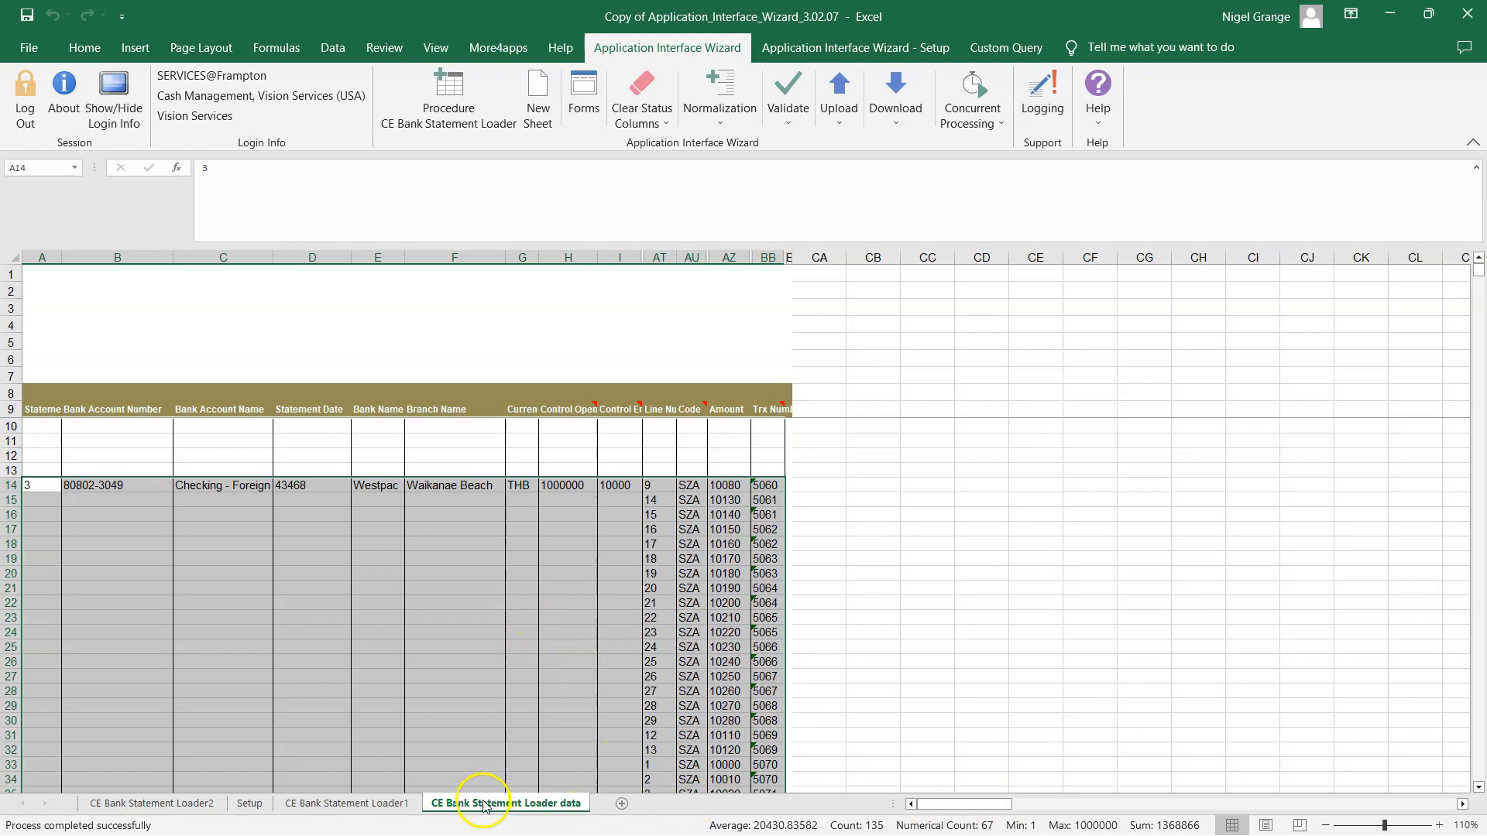
pyautogui.click(343, 803)
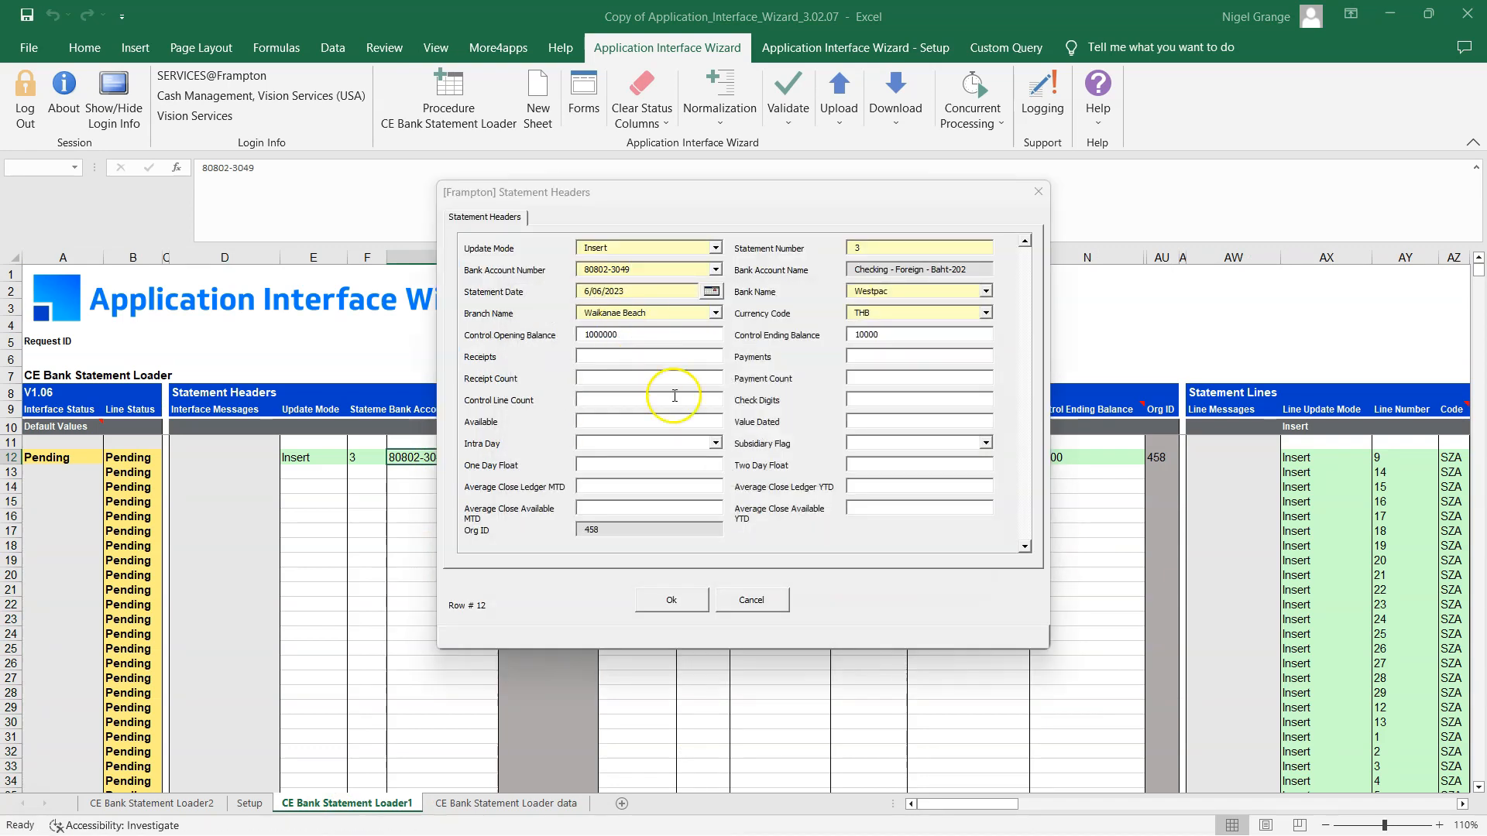
pyautogui.click(762, 604)
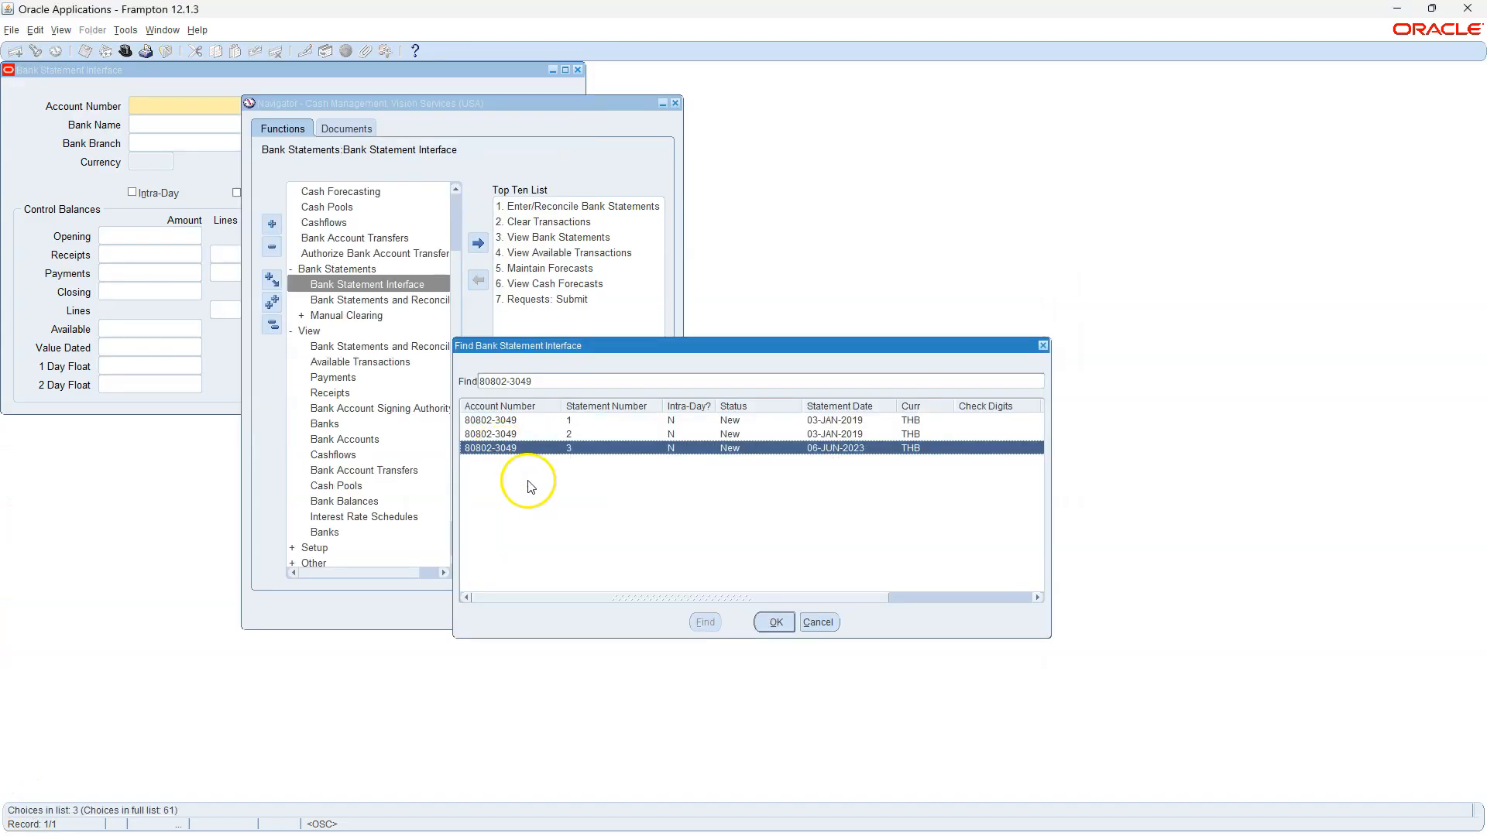
# Open statement 3 dated 06-JUN-2023 in Oracle's Bank Statement Interface and look through its statement lines.
pyautogui.click(773, 624)
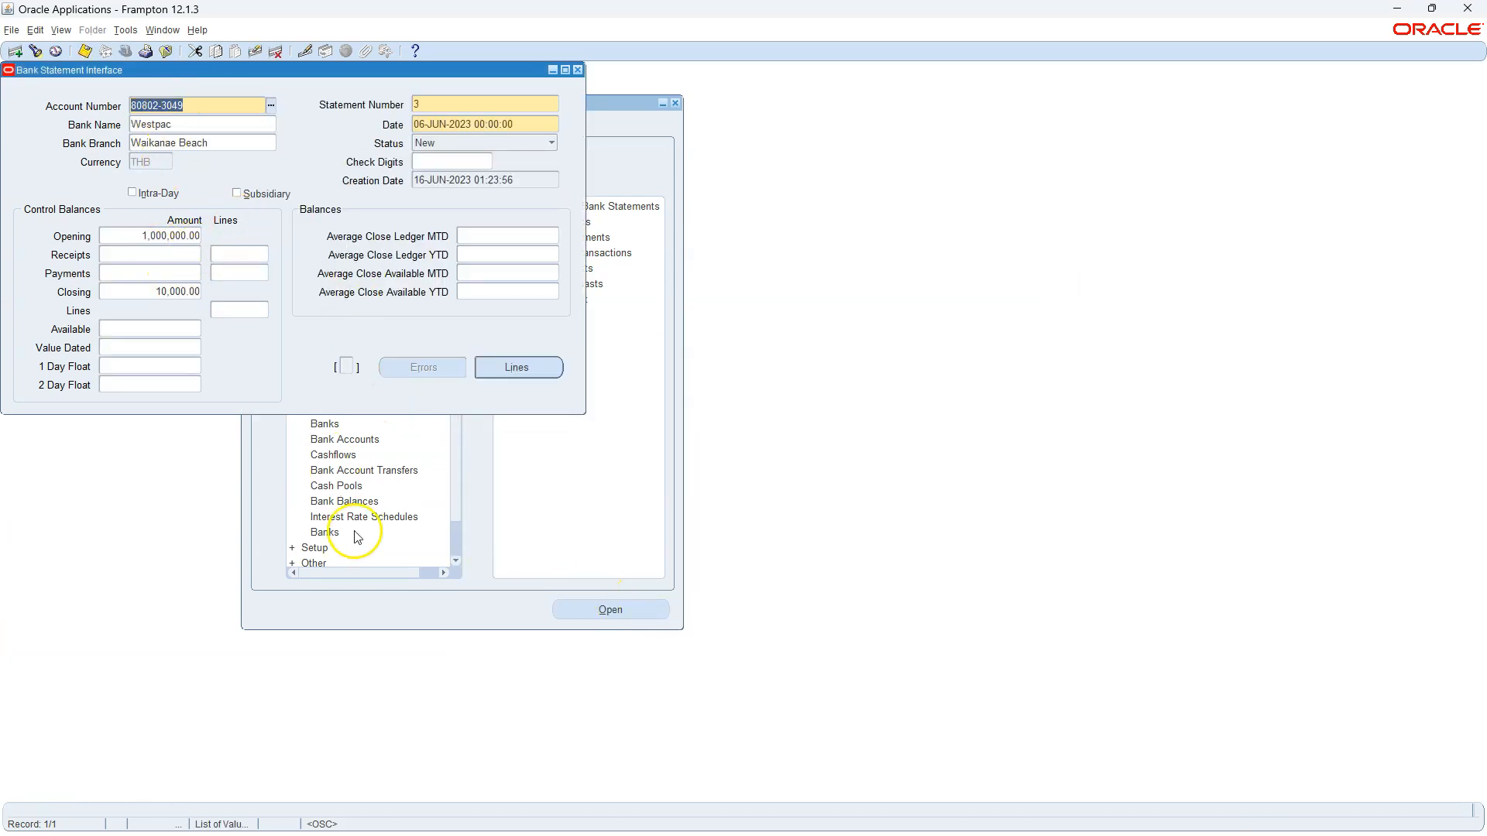
pyautogui.click(520, 373)
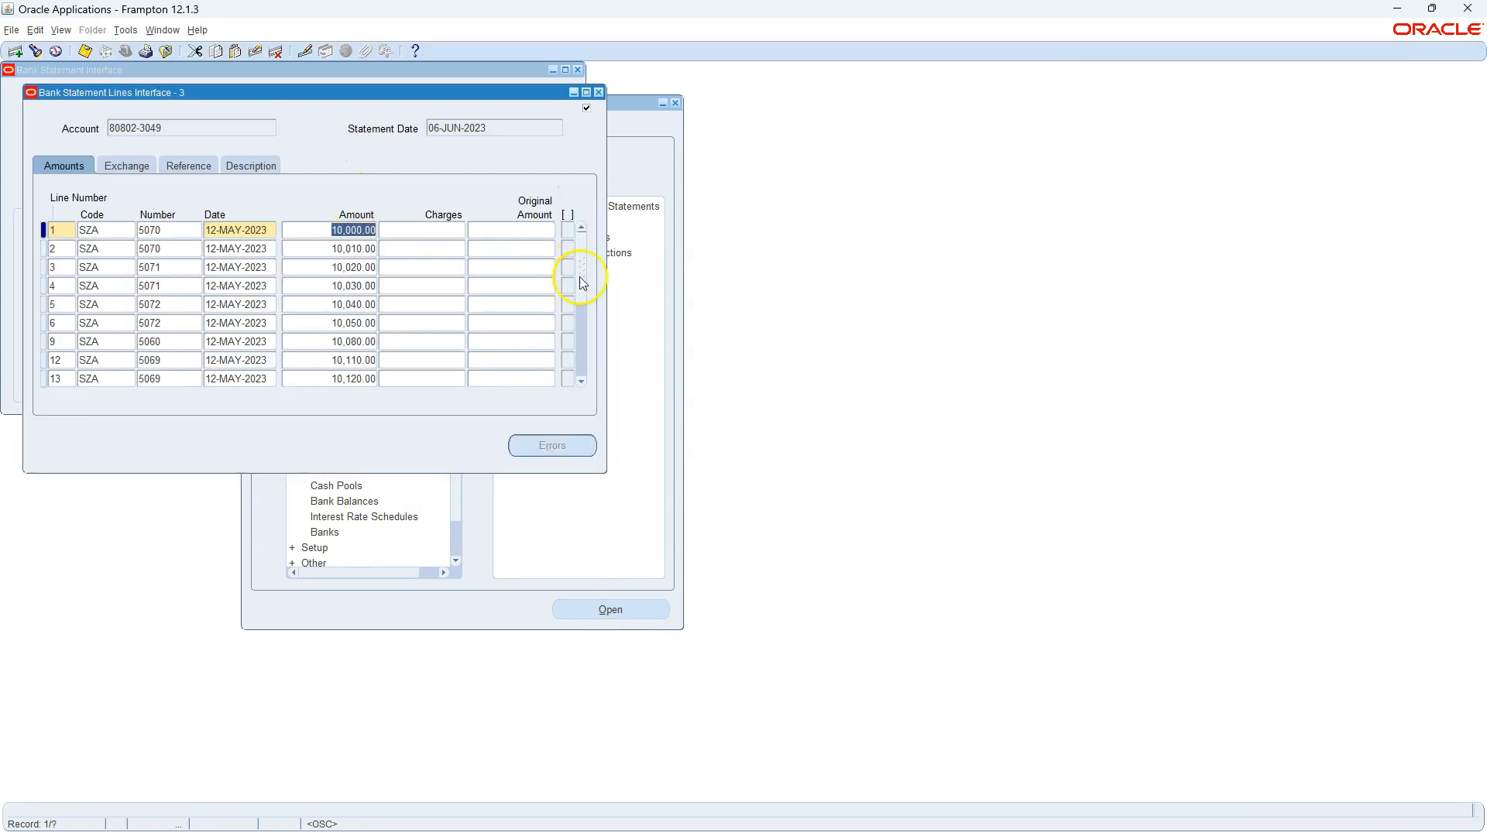
pyautogui.click(577, 367)
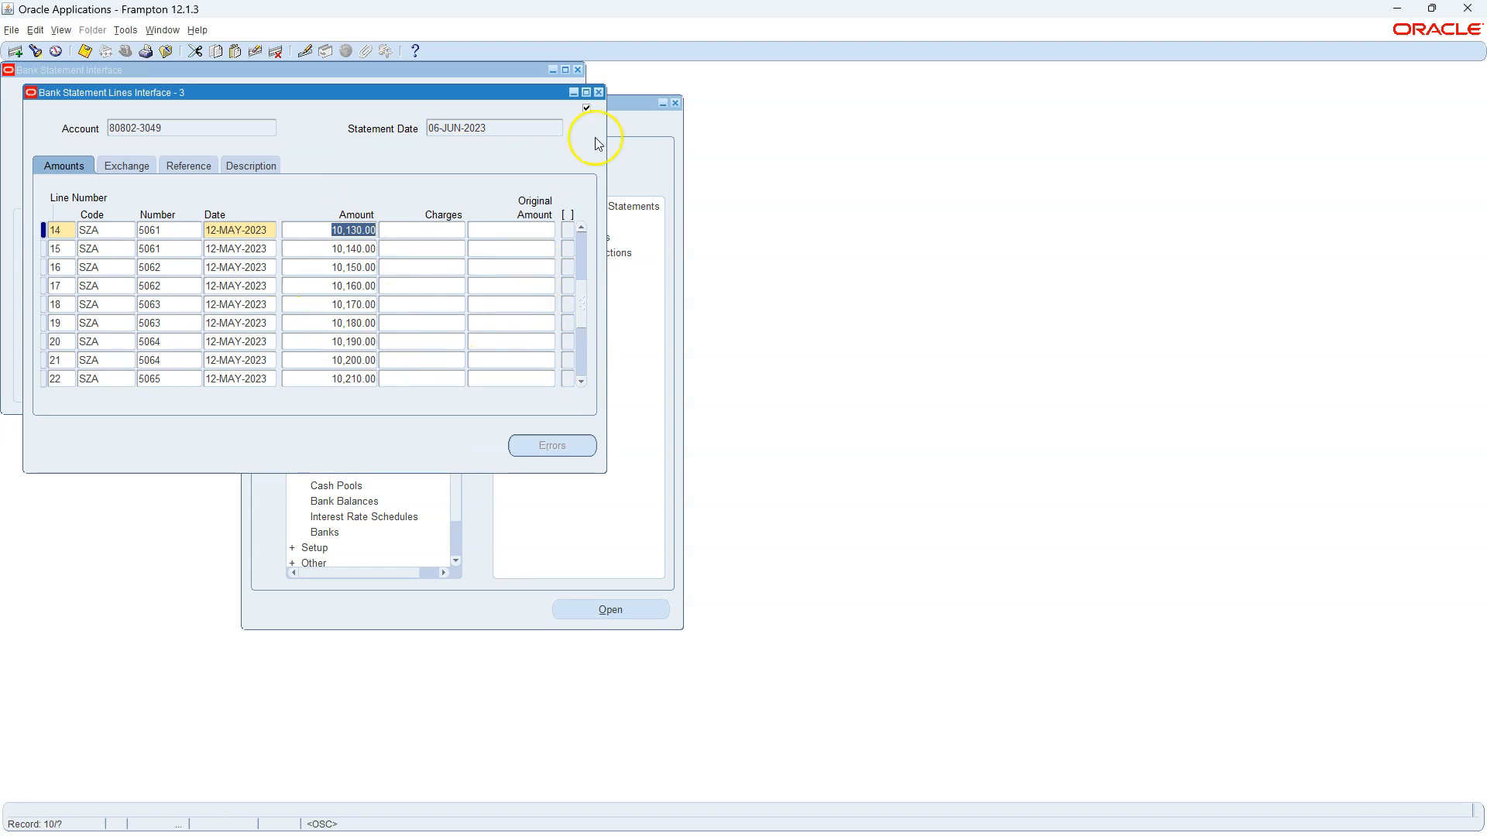
# Switch back to Excel and review the statuses of the uploaded header and lines on CE Bank Statement Loader1.
pyautogui.click(438, 819)
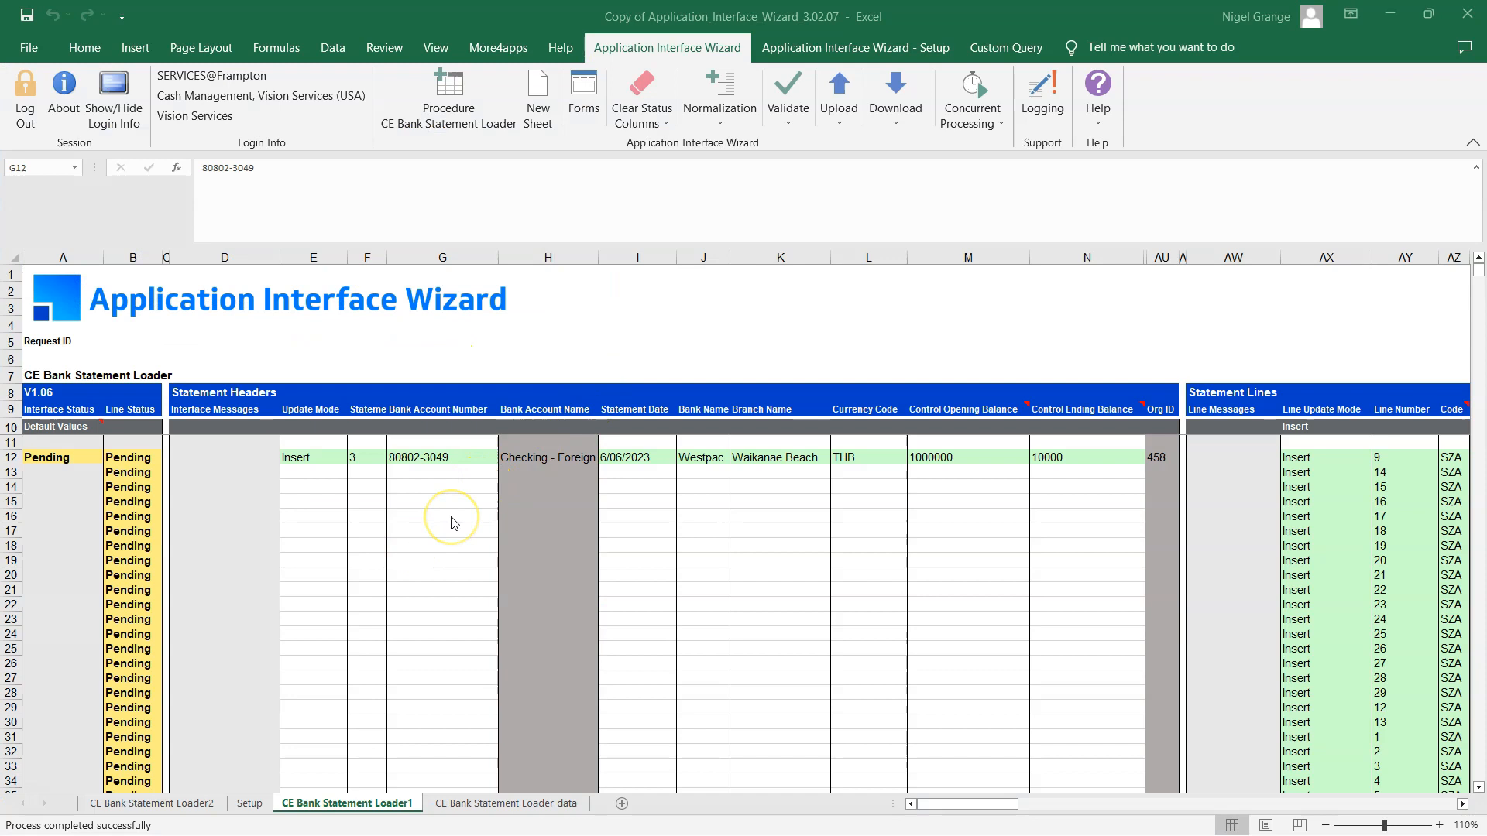
pyautogui.scroll(-5, 454, 522)
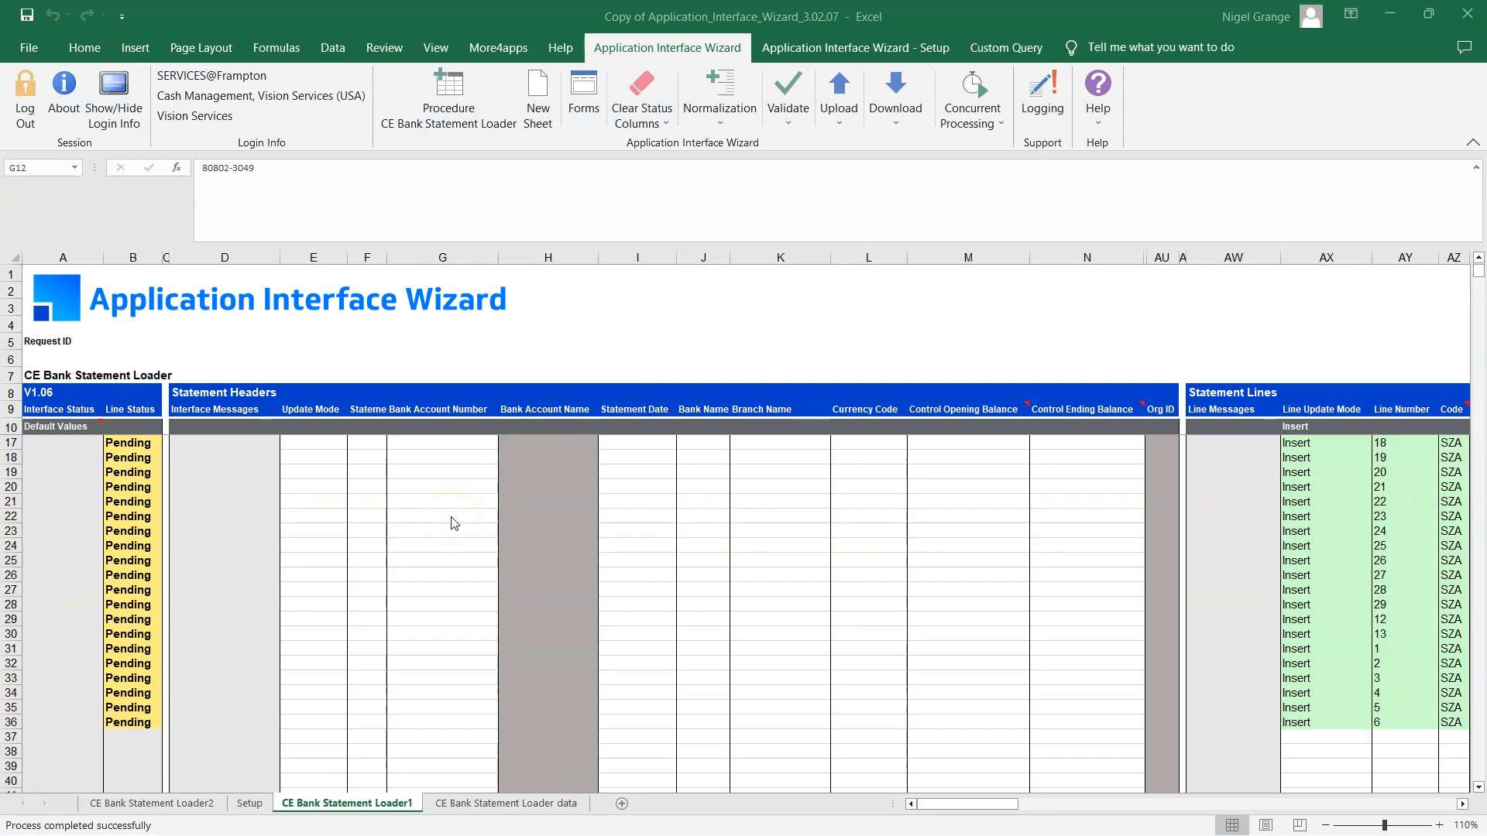
pyautogui.click(434, 597)
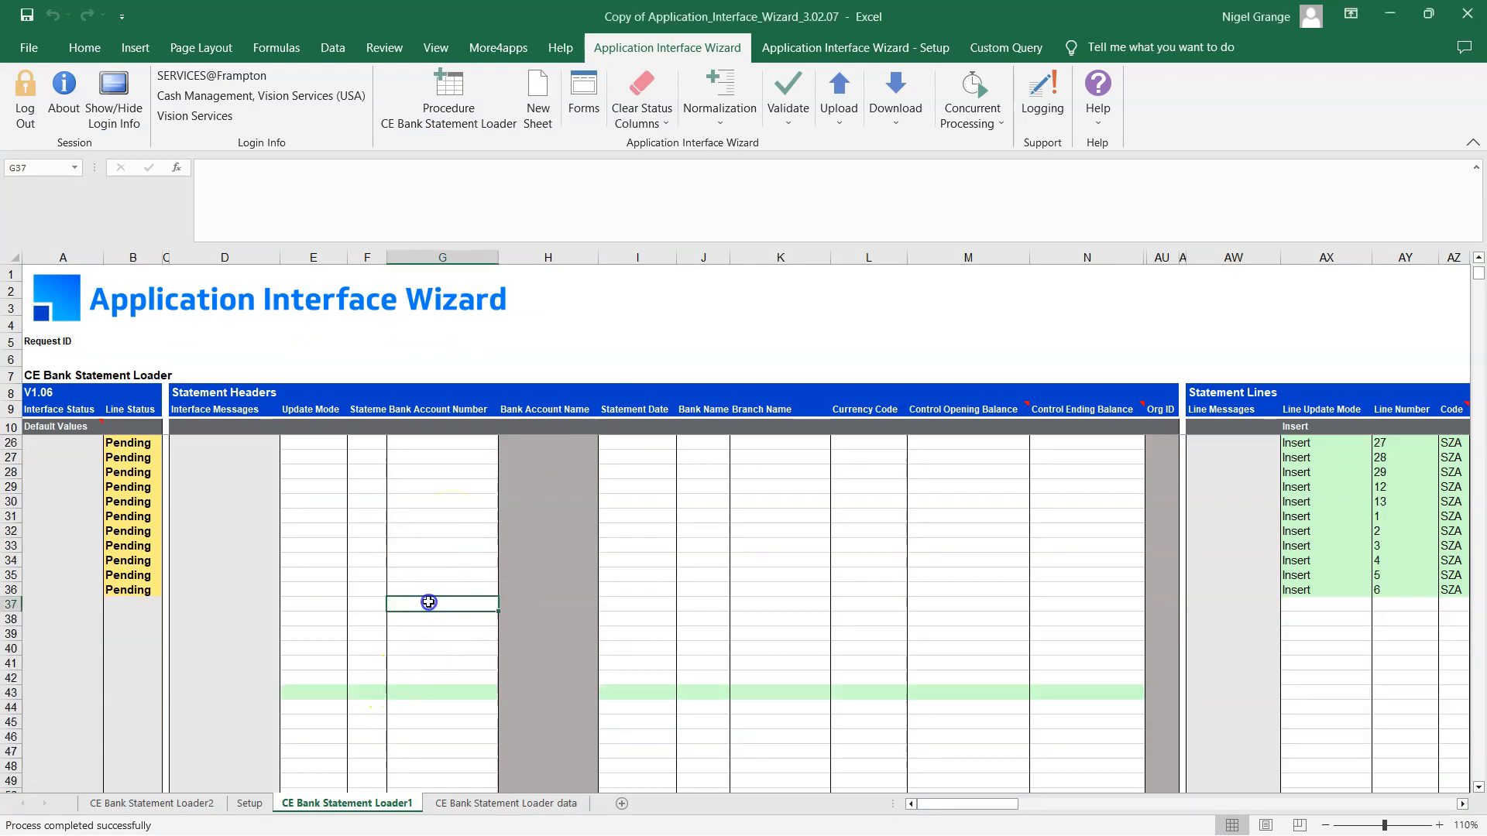
pyautogui.scroll(5, 461, 589)
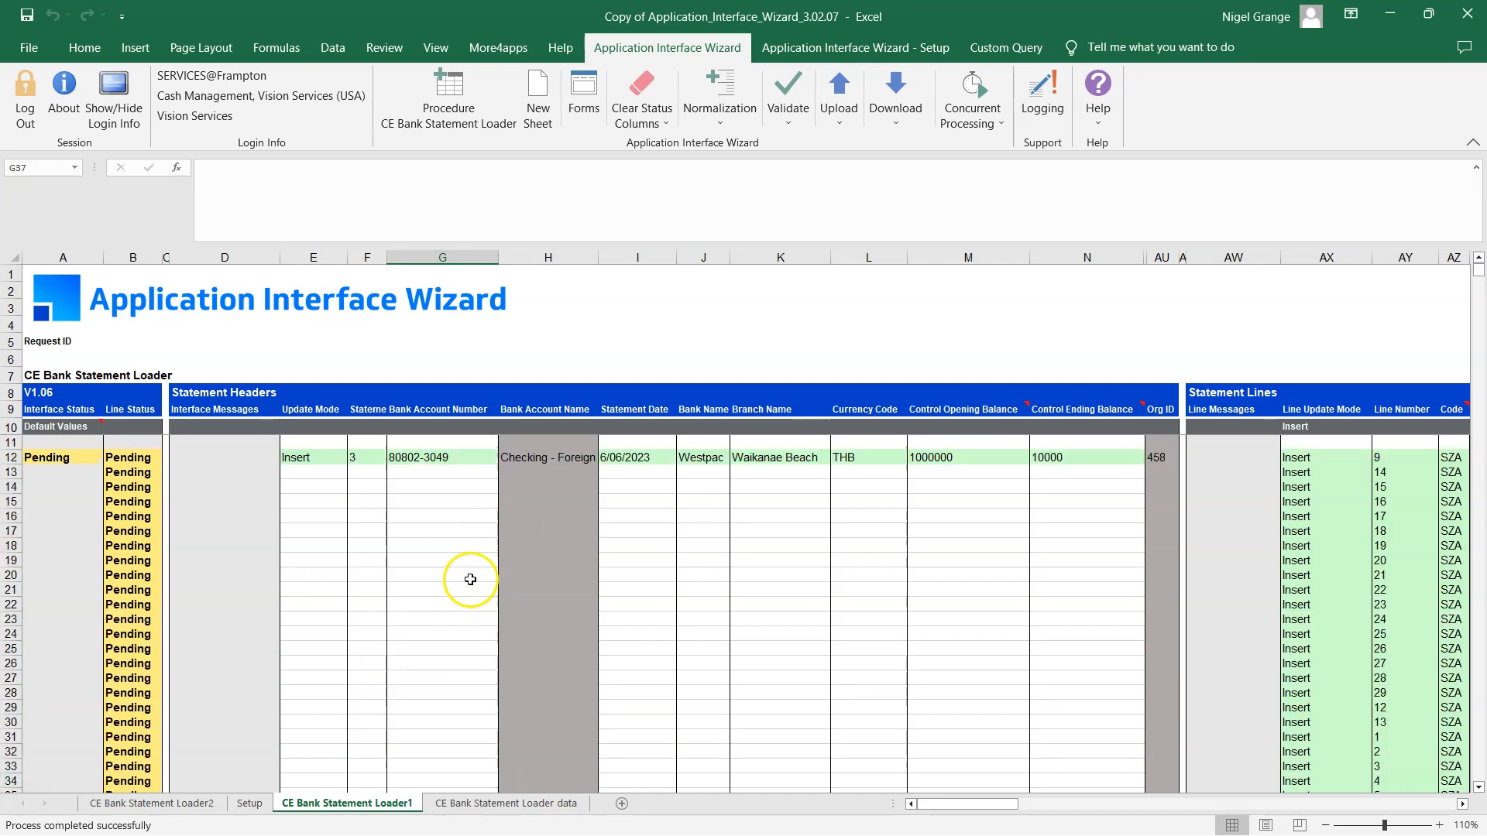
pyautogui.click(420, 463)
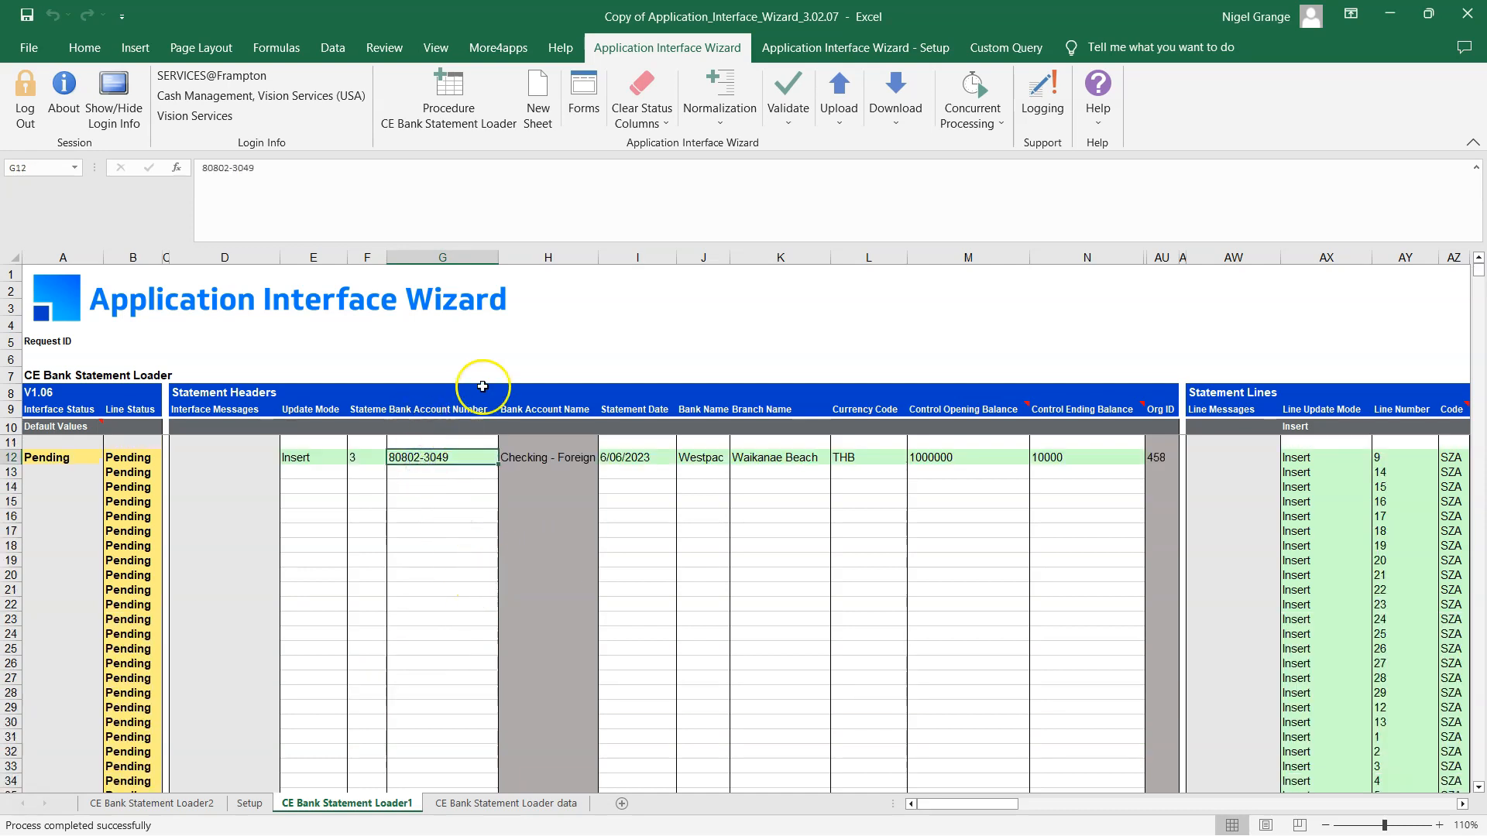
pyautogui.click(898, 93)
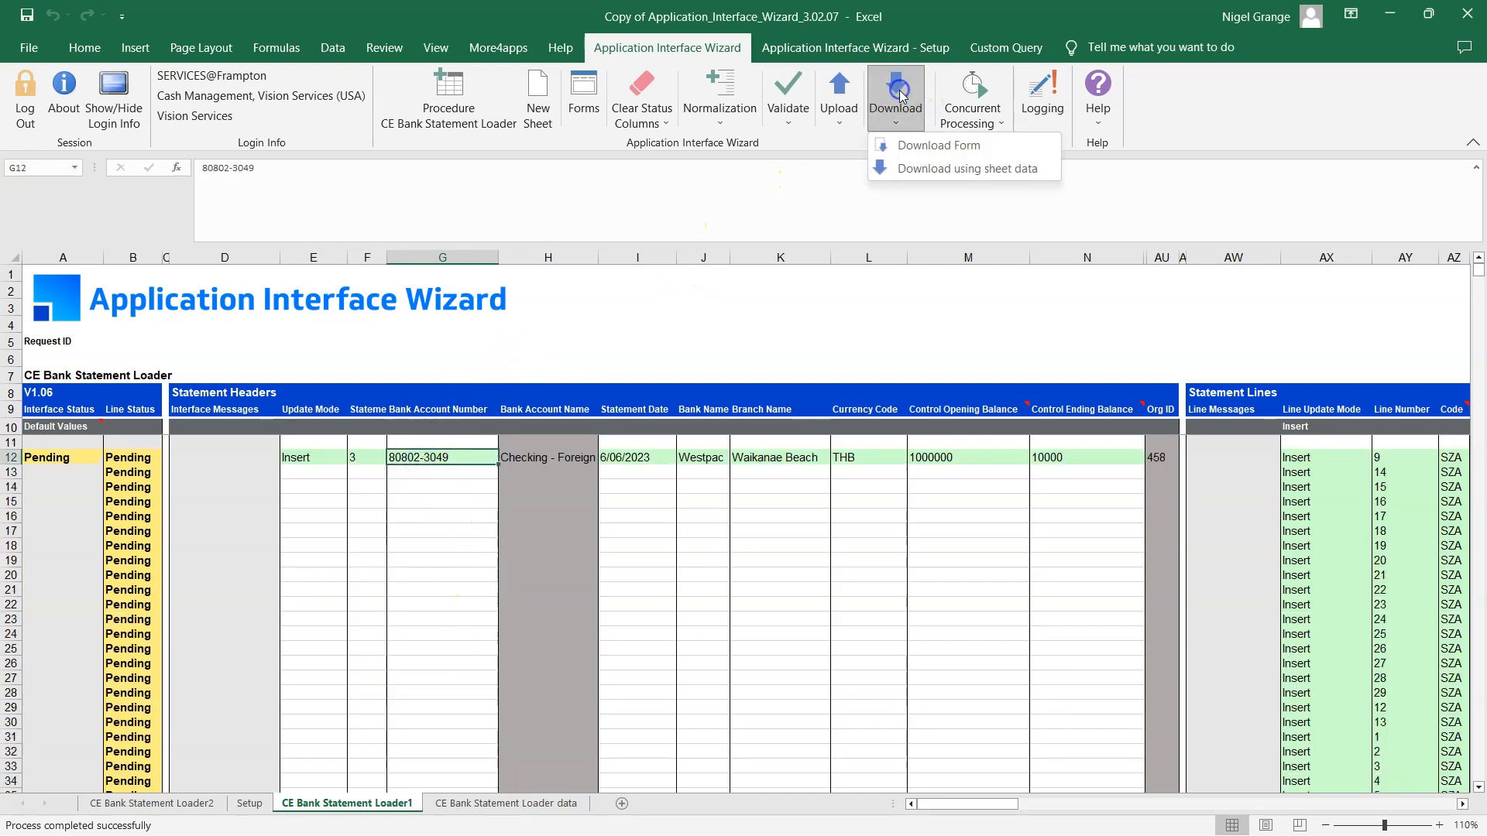
pyautogui.click(906, 168)
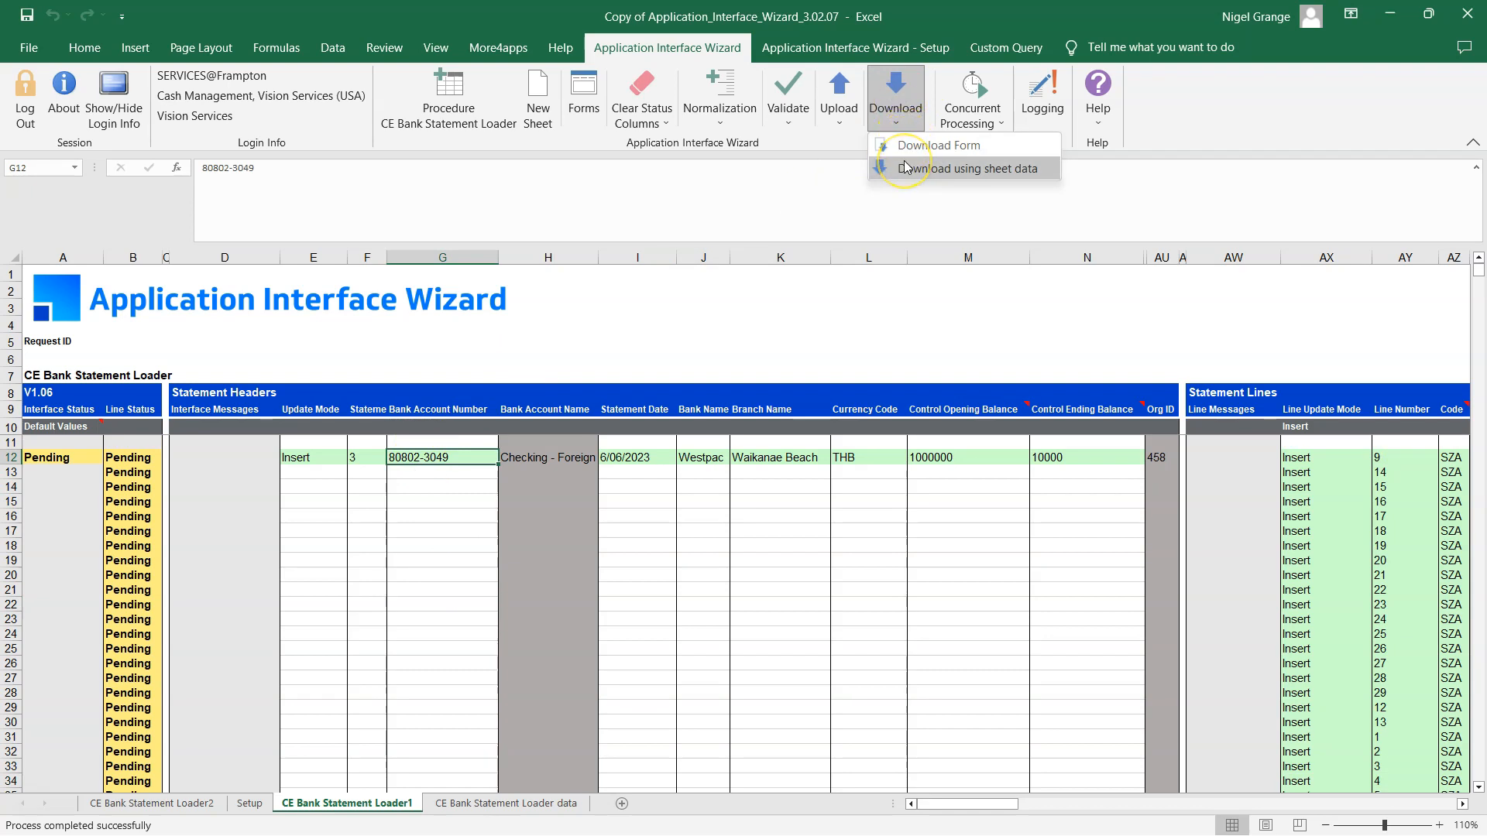
pyautogui.click(454, 647)
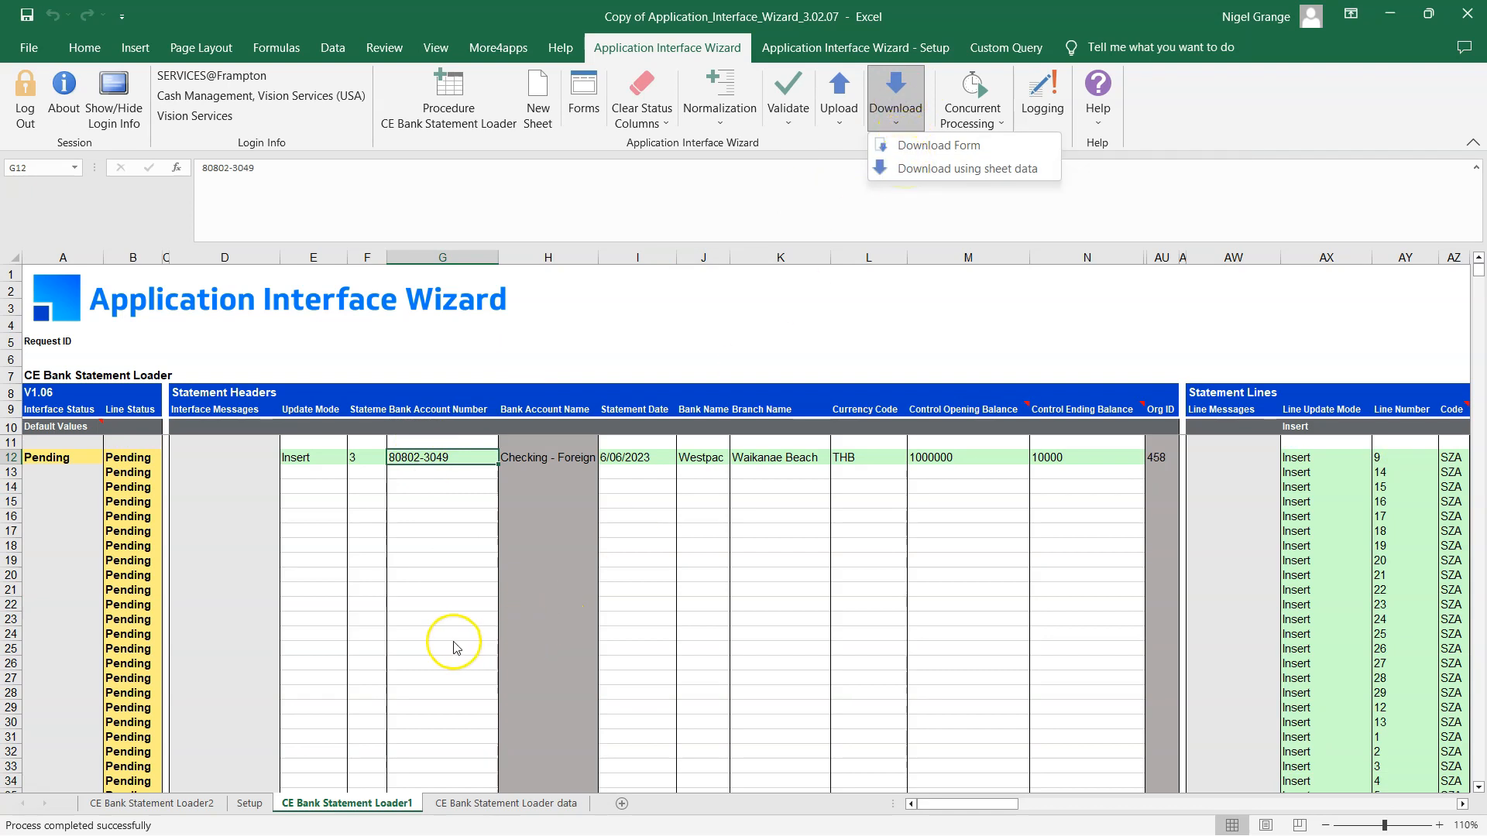
# Select cell G38 below the pending statement lines and open the Download Form.
pyautogui.scroll(-4, 450, 639)
pyautogui.click(438, 663)
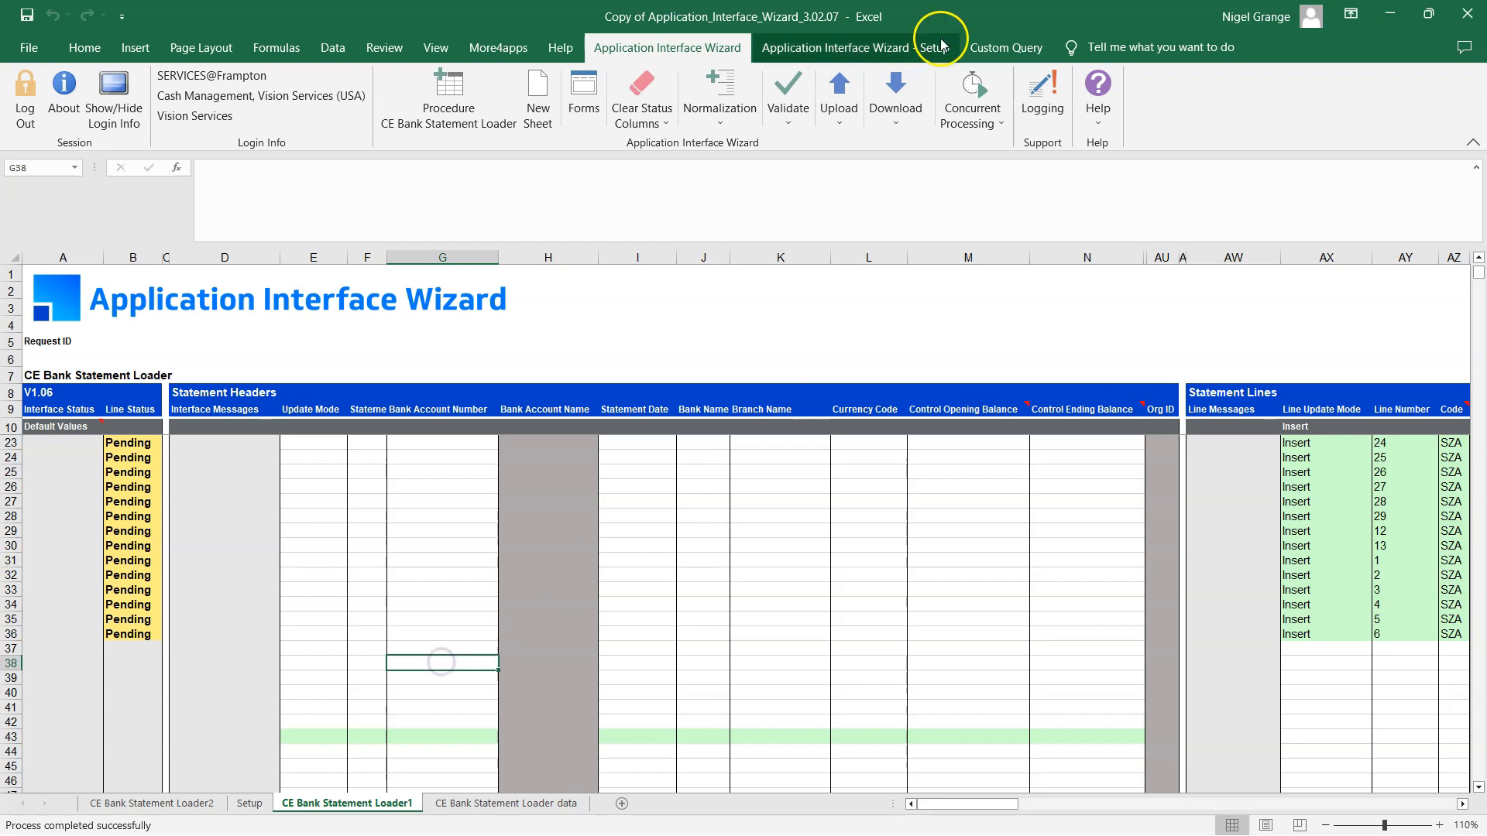
pyautogui.click(896, 91)
pyautogui.click(902, 145)
pyautogui.click(375, 490)
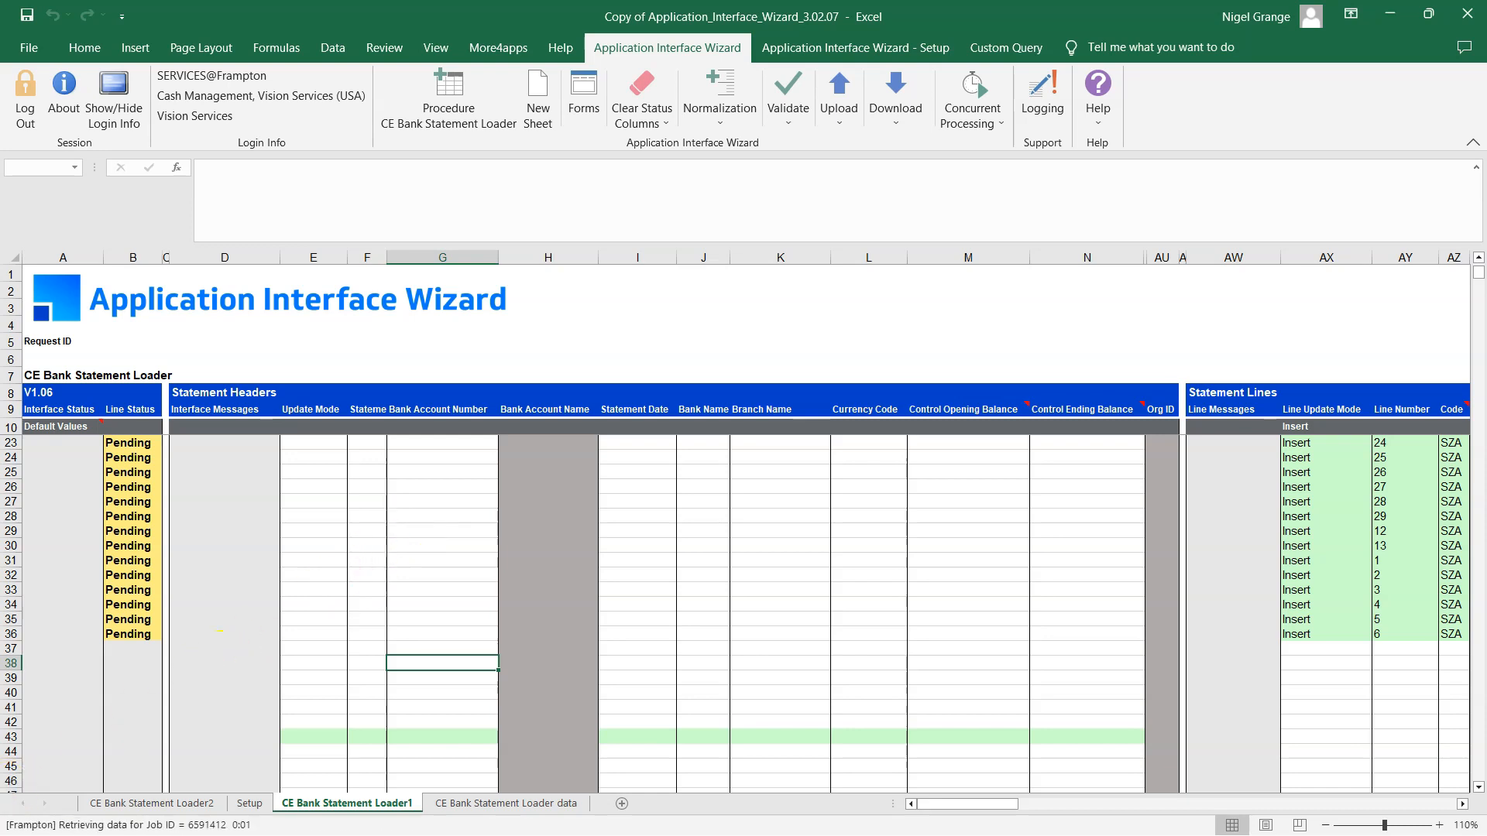
# Add a Statement Headers filter, enclosed in parentheses, where BANK ACCOUNT NUMBER equals the statement's bank account number.
pyautogui.click(596, 372)
pyautogui.click(646, 356)
pyautogui.click(706, 357)
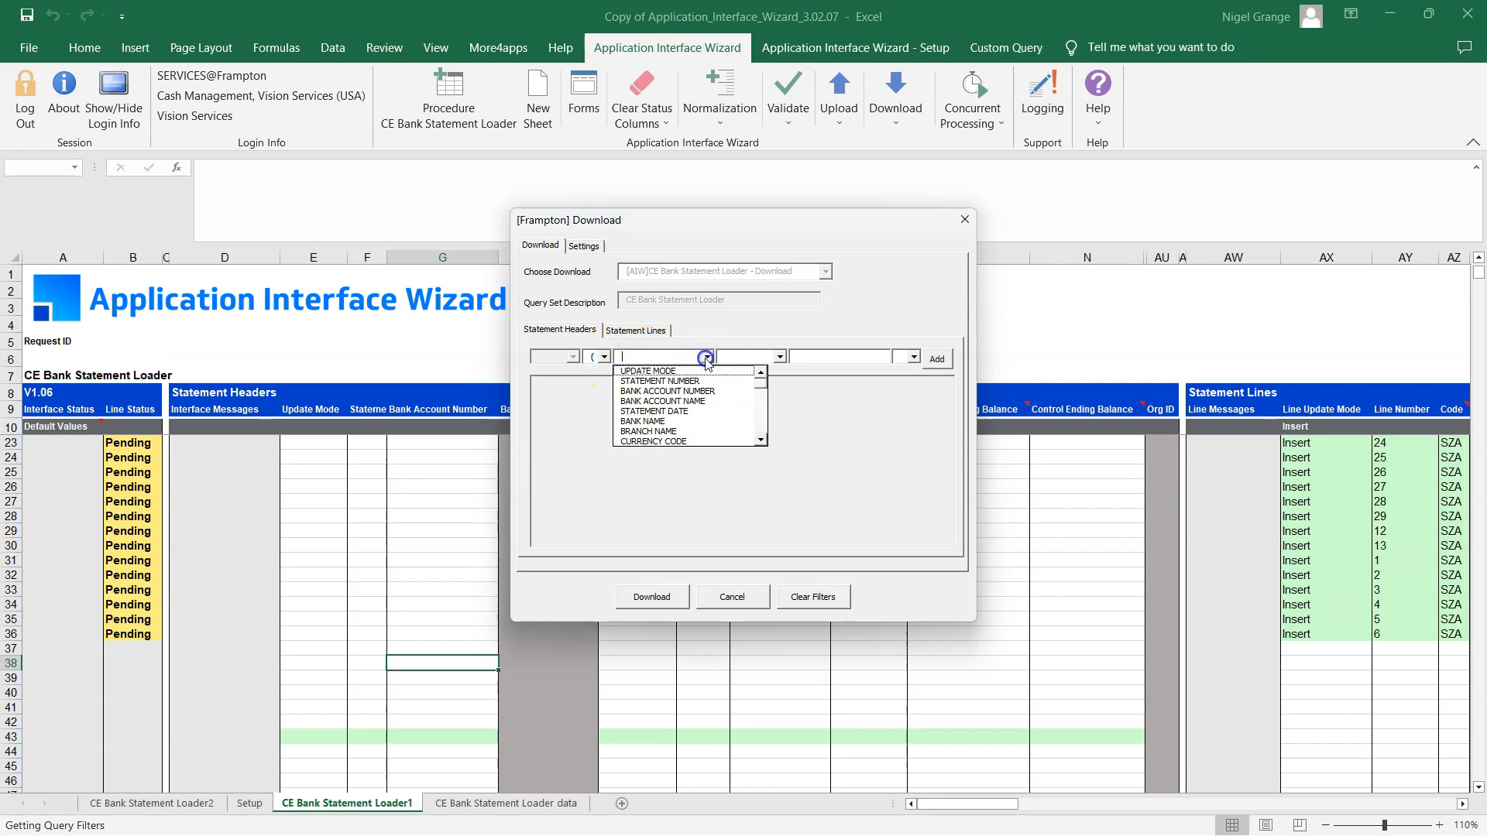
pyautogui.click(673, 391)
pyautogui.click(755, 354)
pyautogui.click(780, 360)
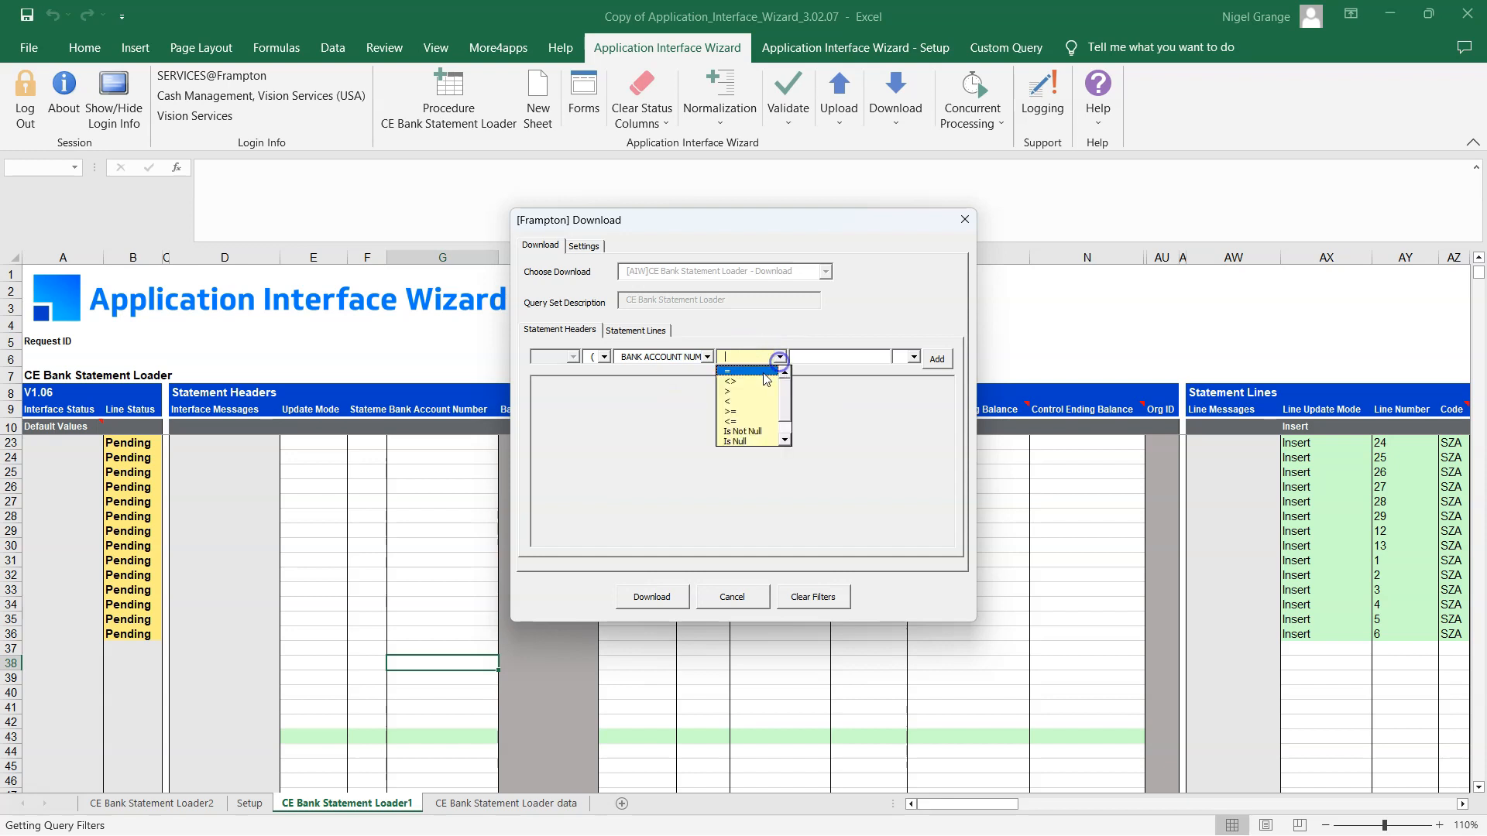
pyautogui.click(739, 371)
pyautogui.click(809, 352)
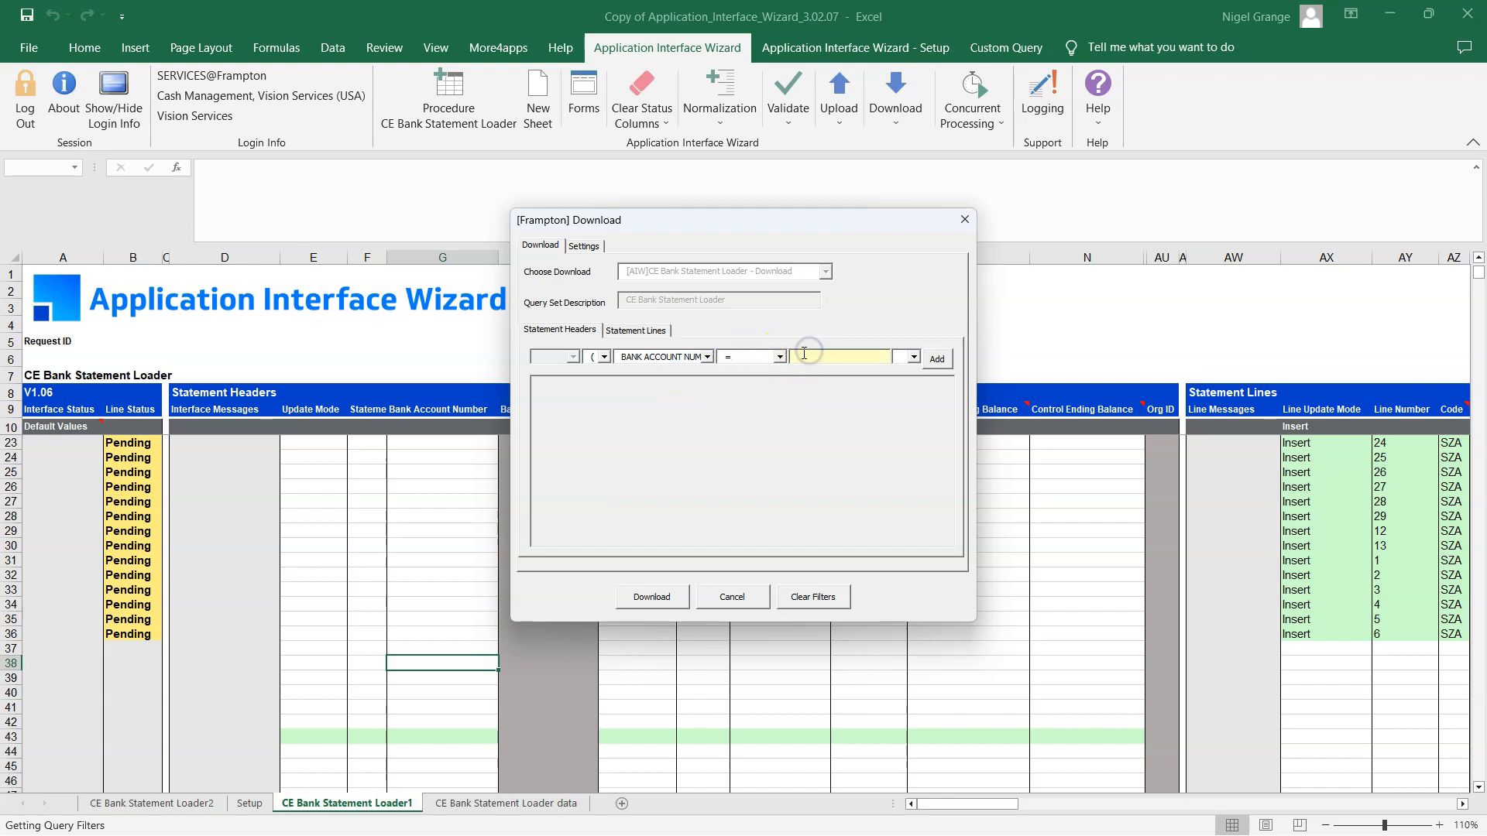
pyautogui.click(915, 357)
pyautogui.click(906, 371)
pyautogui.click(936, 358)
# Download the statements that match the bank account filter and dismiss the processing and completion messages.
pyautogui.click(648, 598)
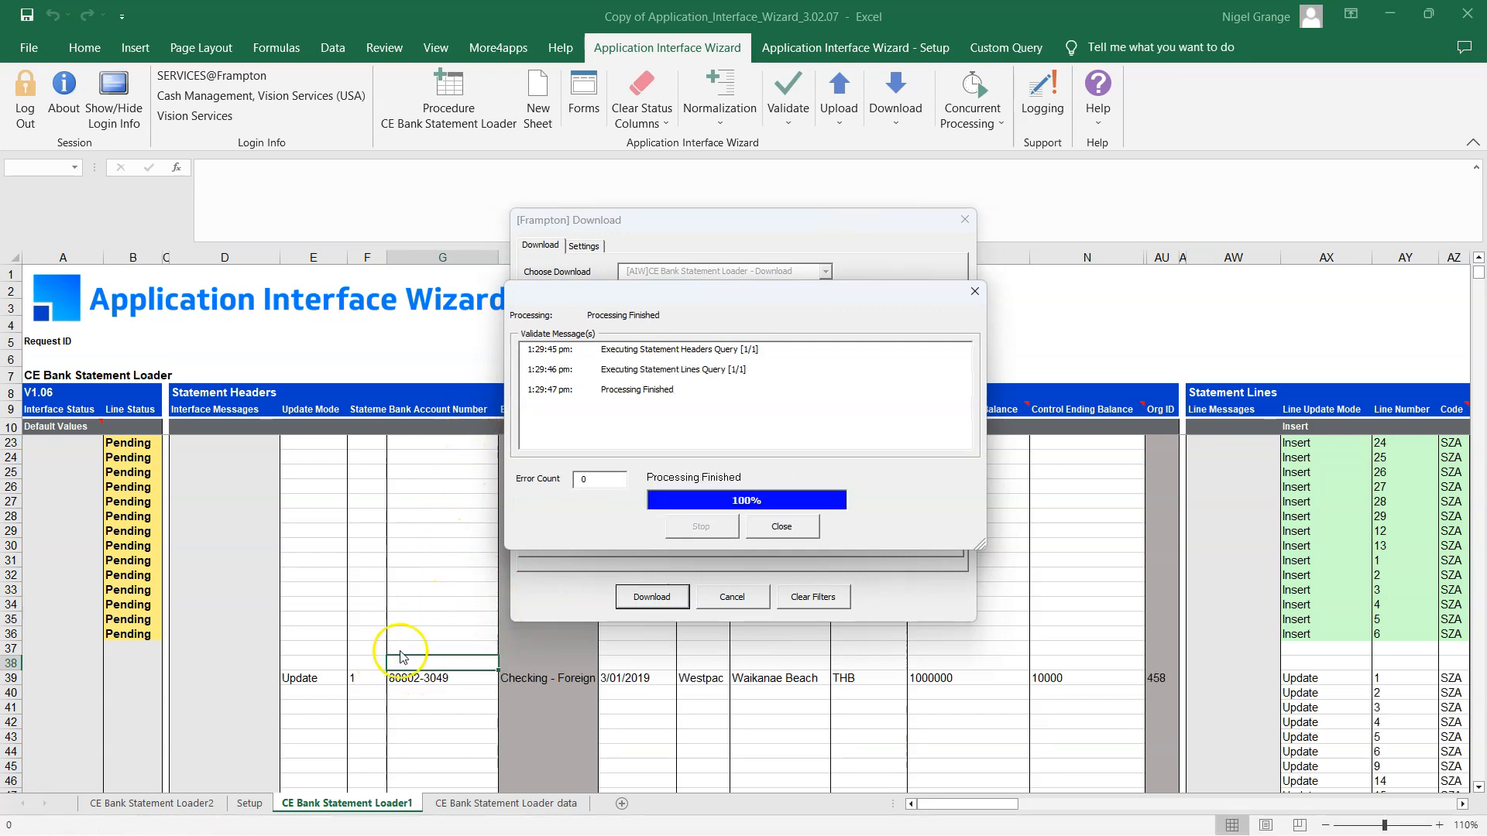
pyautogui.click(776, 527)
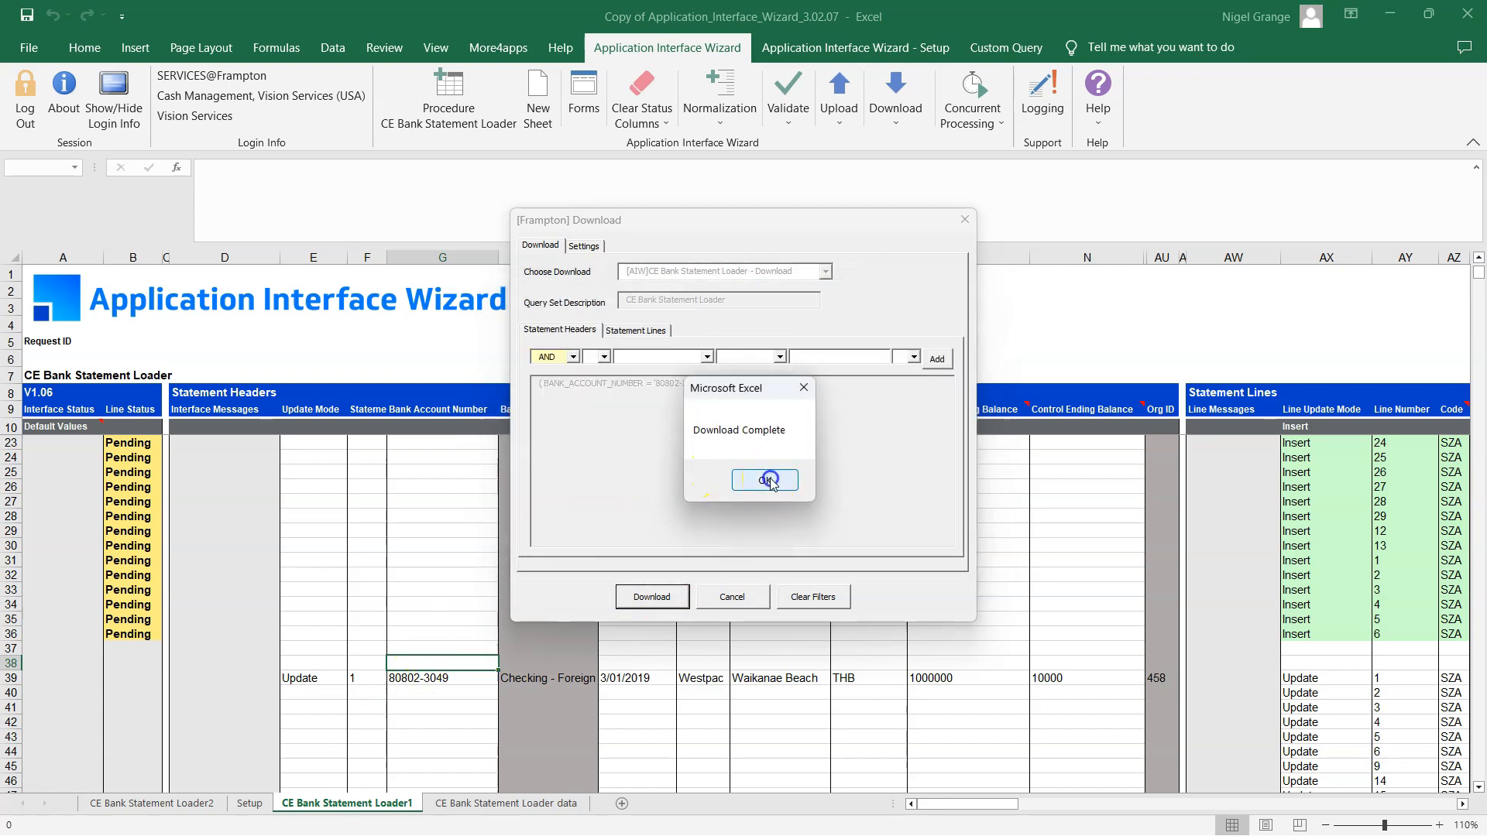
pyautogui.click(766, 481)
# Examine the downloaded statements on the sheet down to statement 3 in row 89, including its header's update mode.
pyautogui.scroll(-1, 356, 697)
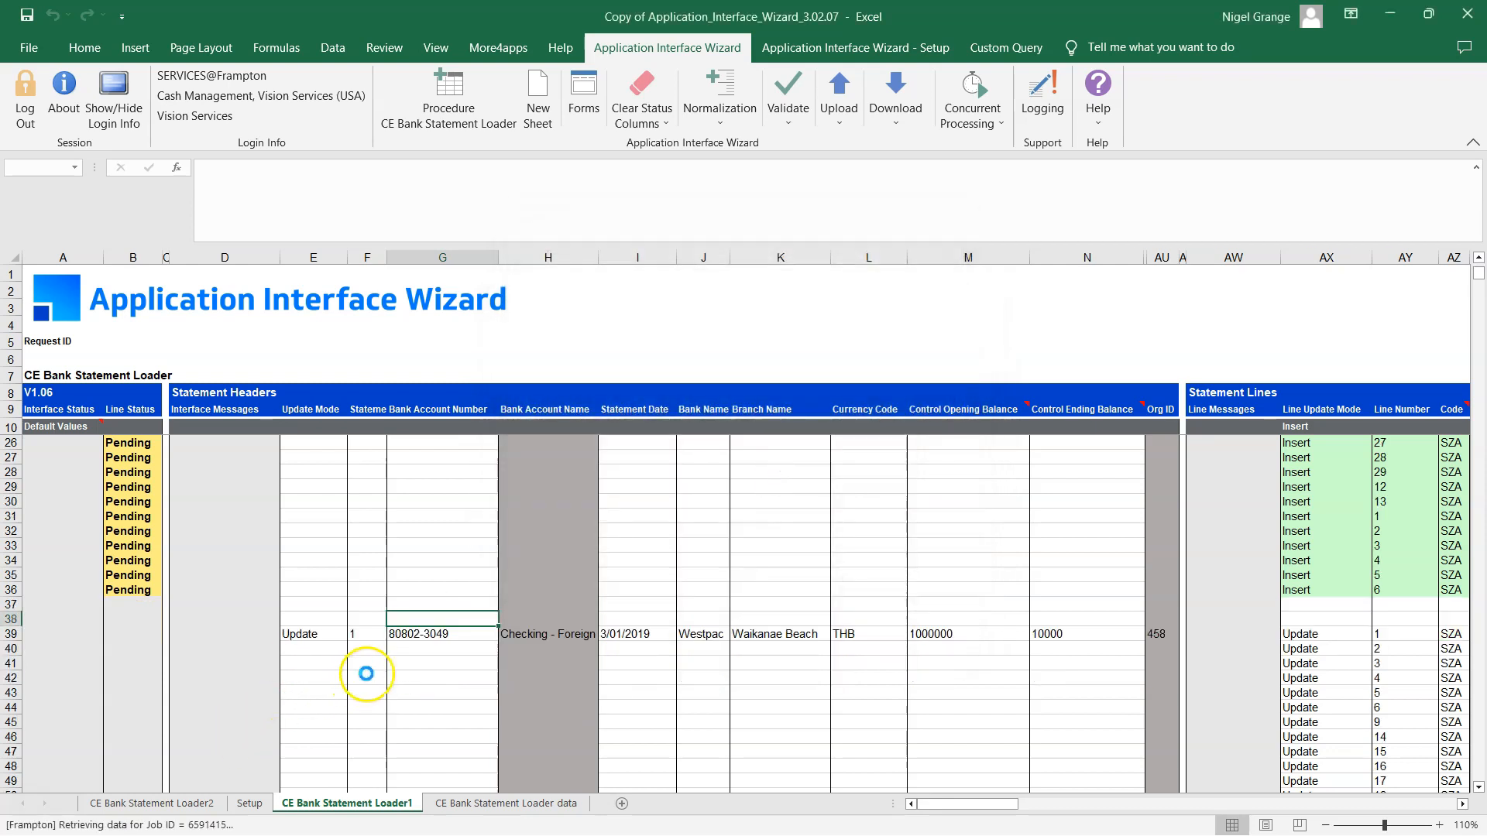
pyautogui.scroll(-10, 369, 672)
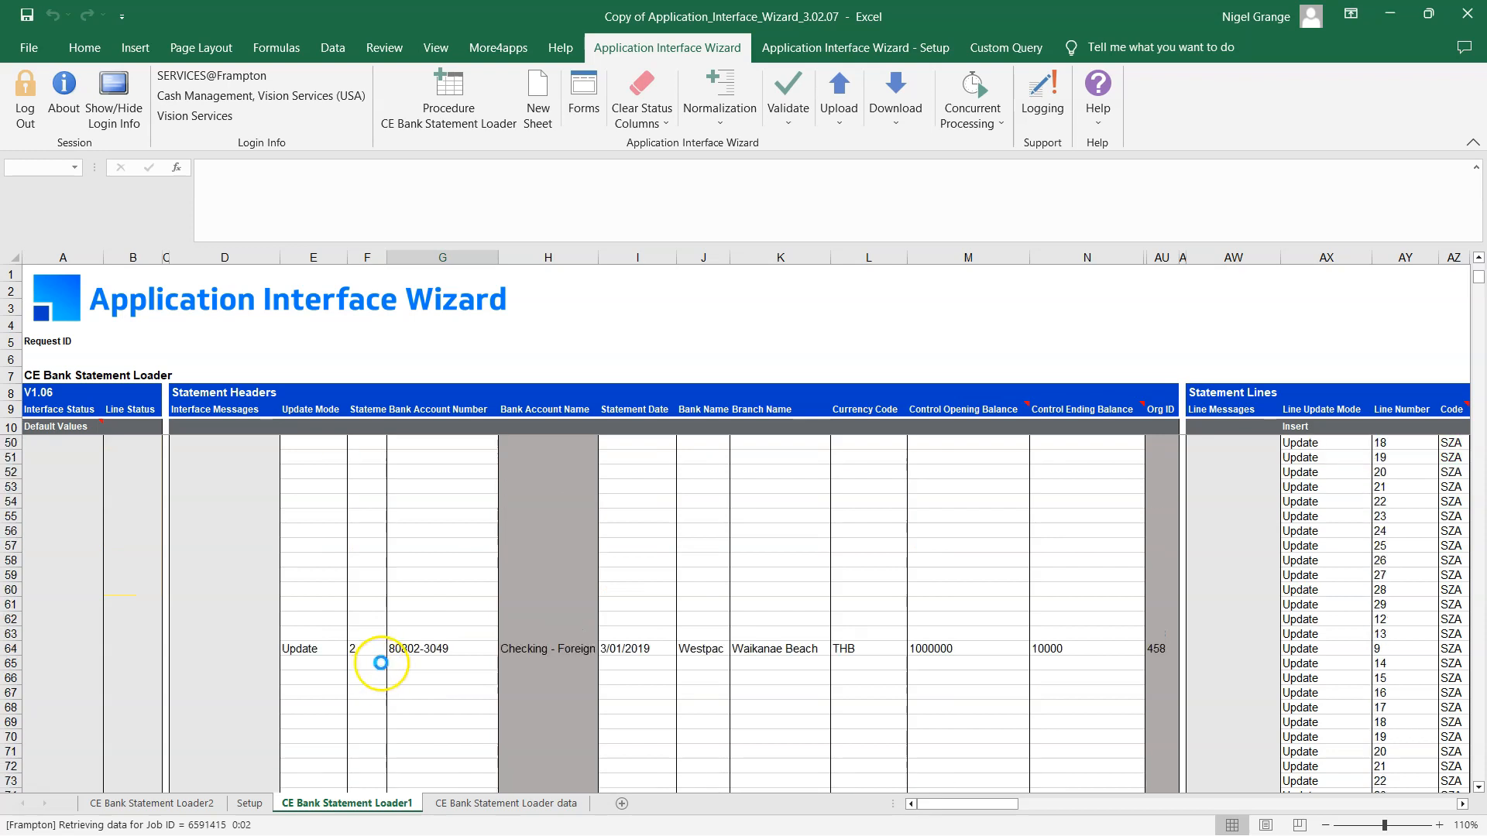
pyautogui.scroll(-2, 387, 658)
pyautogui.scroll(-6, 389, 654)
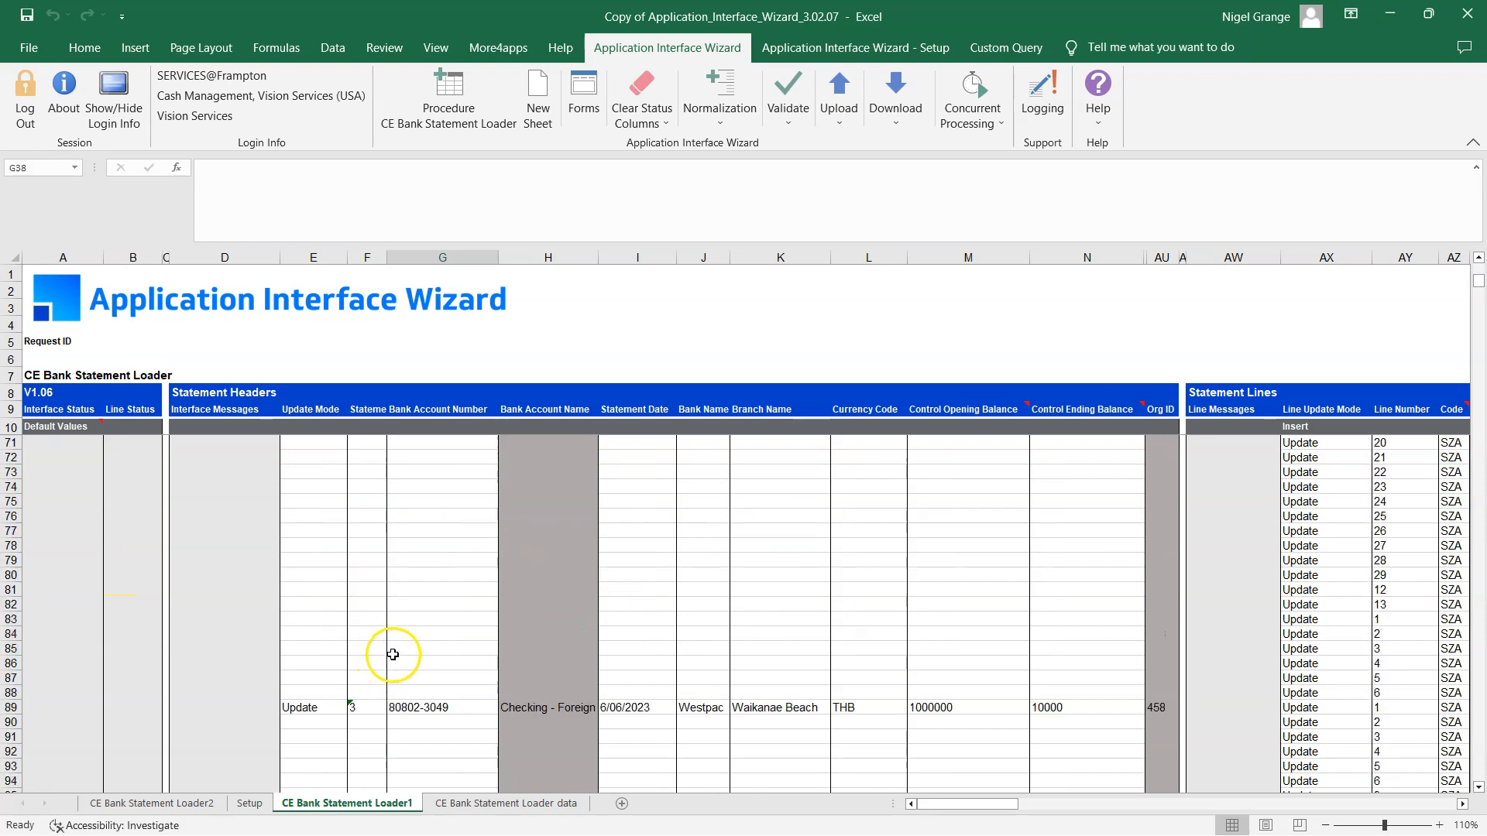
pyautogui.click(444, 580)
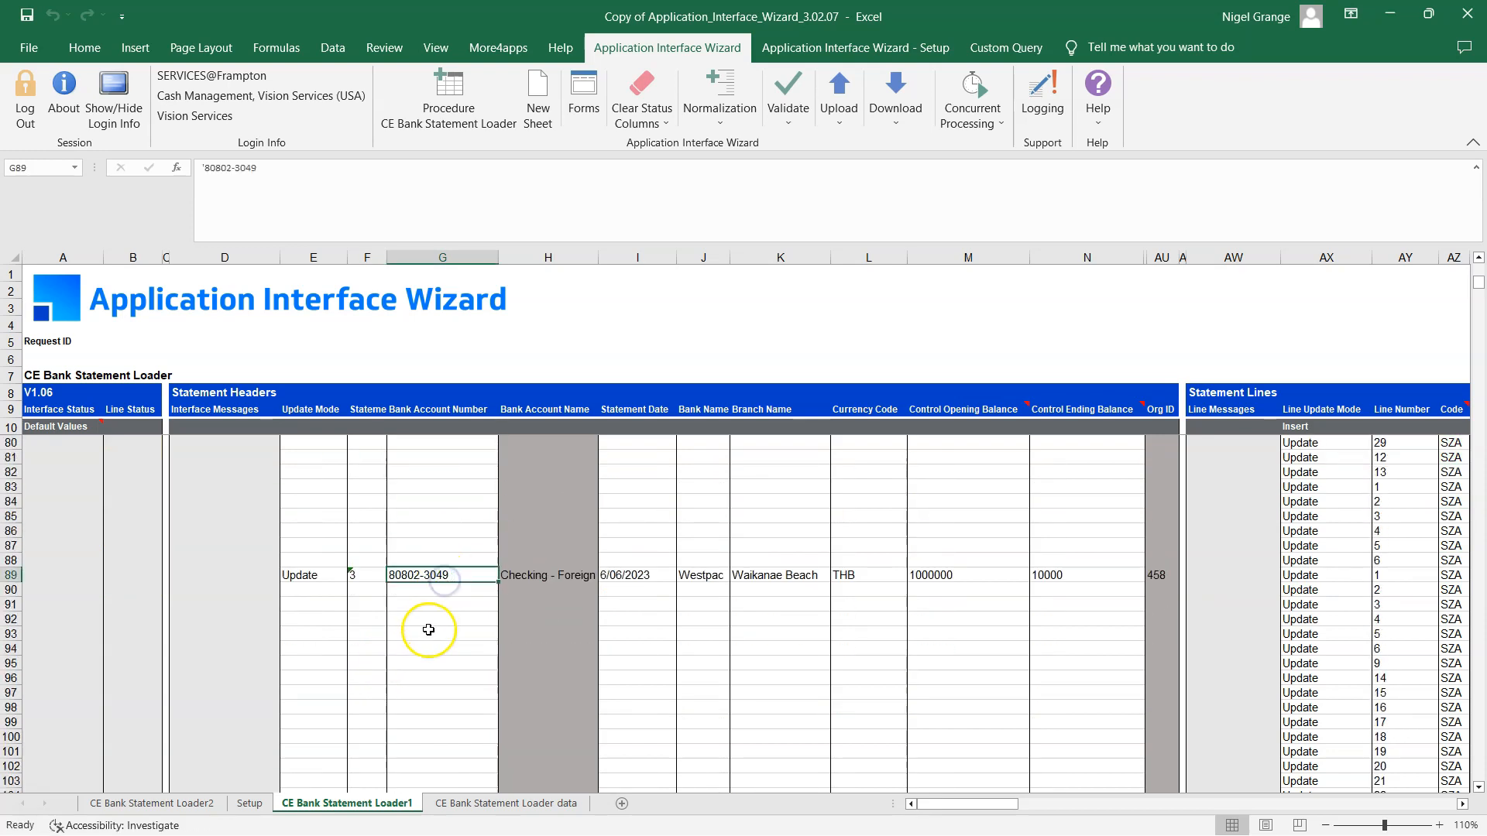
pyautogui.scroll(-2, 429, 633)
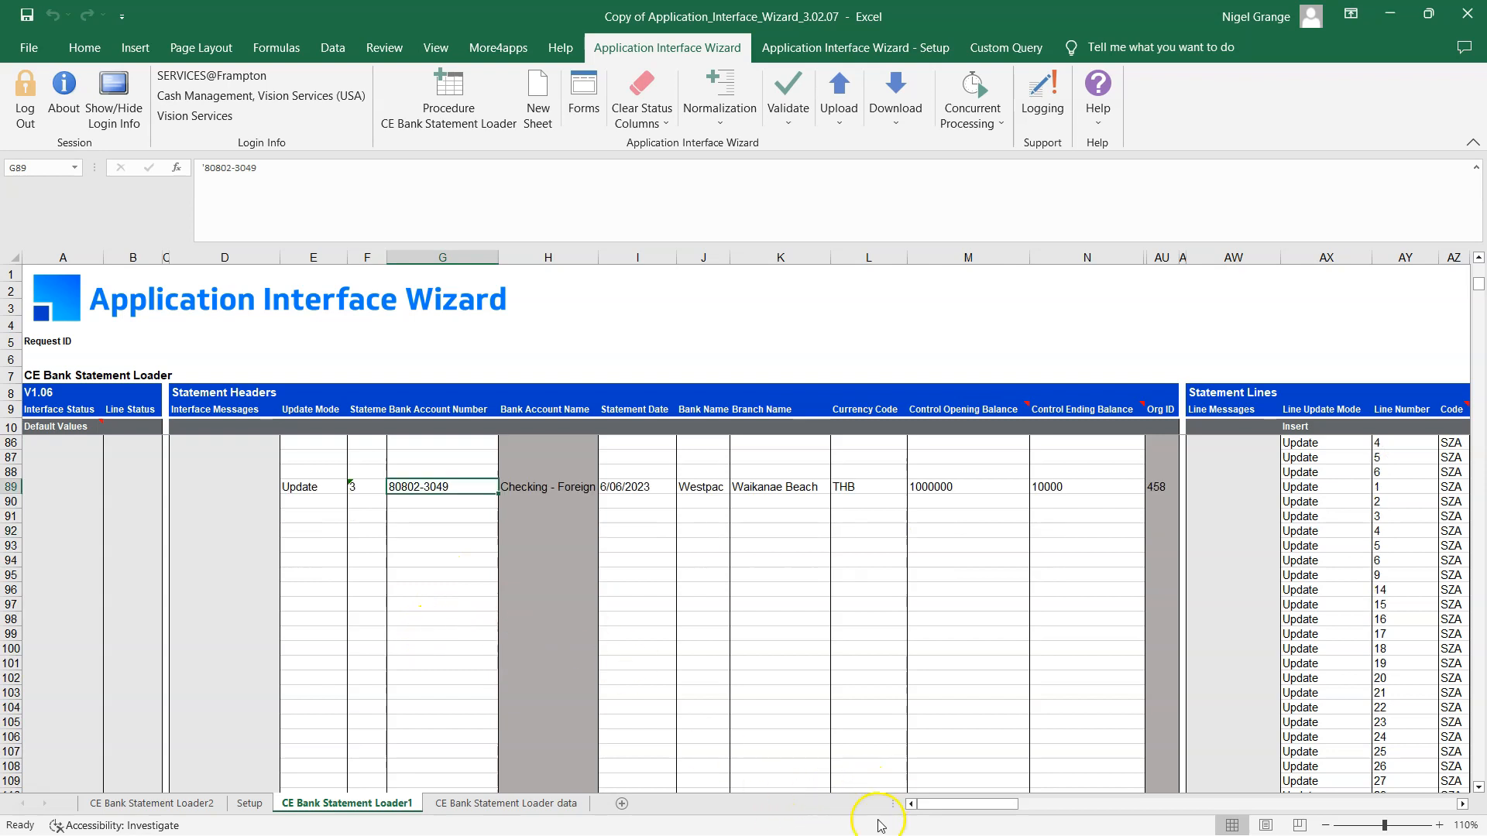
pyautogui.moveTo(973, 809); pyautogui.dragTo(978, 808)
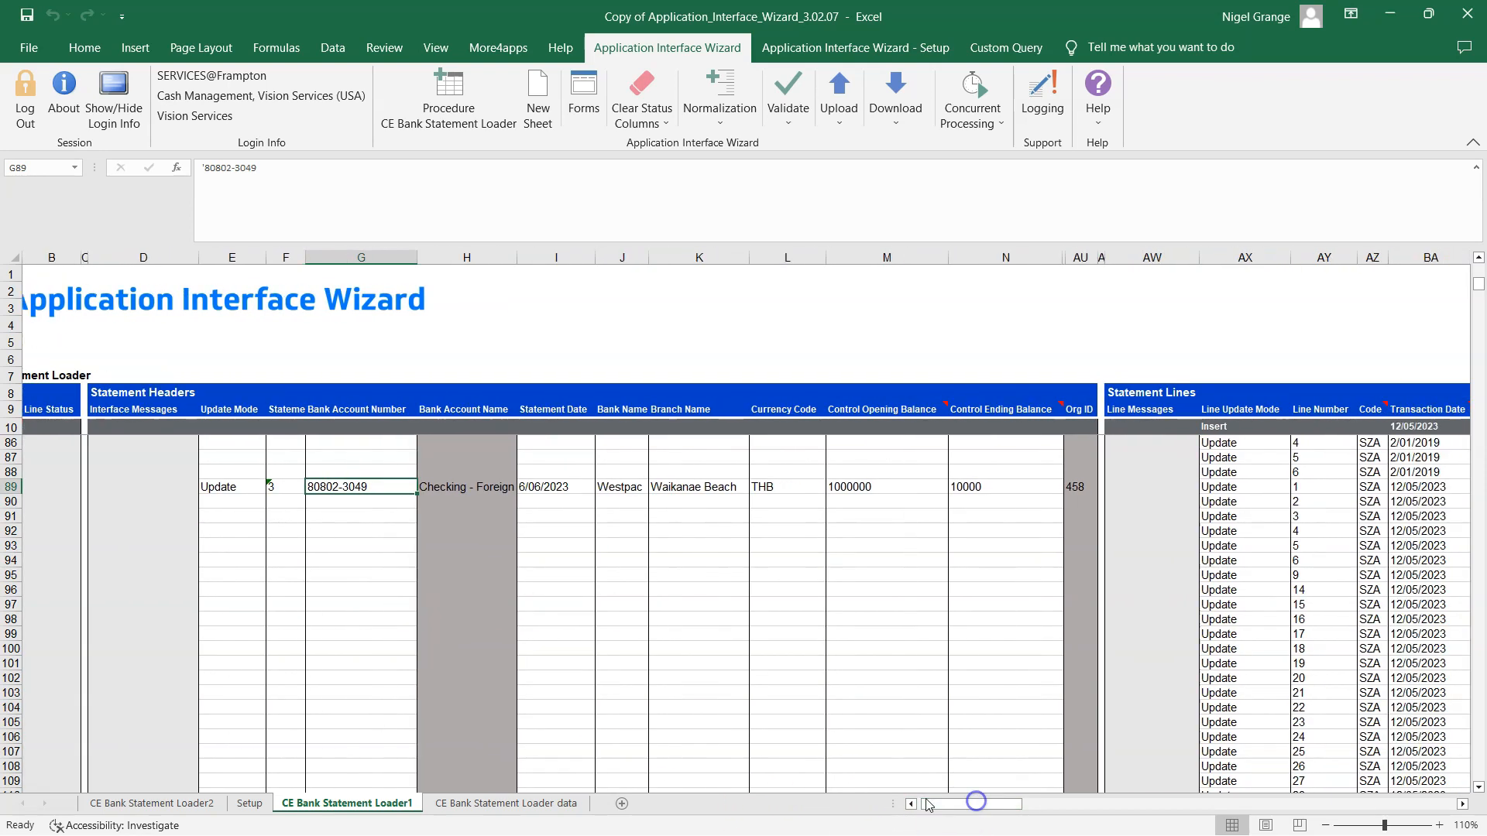
pyautogui.click(225, 488)
# Change the amounts of statement 3's line numbers 2 and 6, in BE90 and BE94, to 1500.
pyautogui.moveTo(974, 805); pyautogui.dragTo(1016, 807)
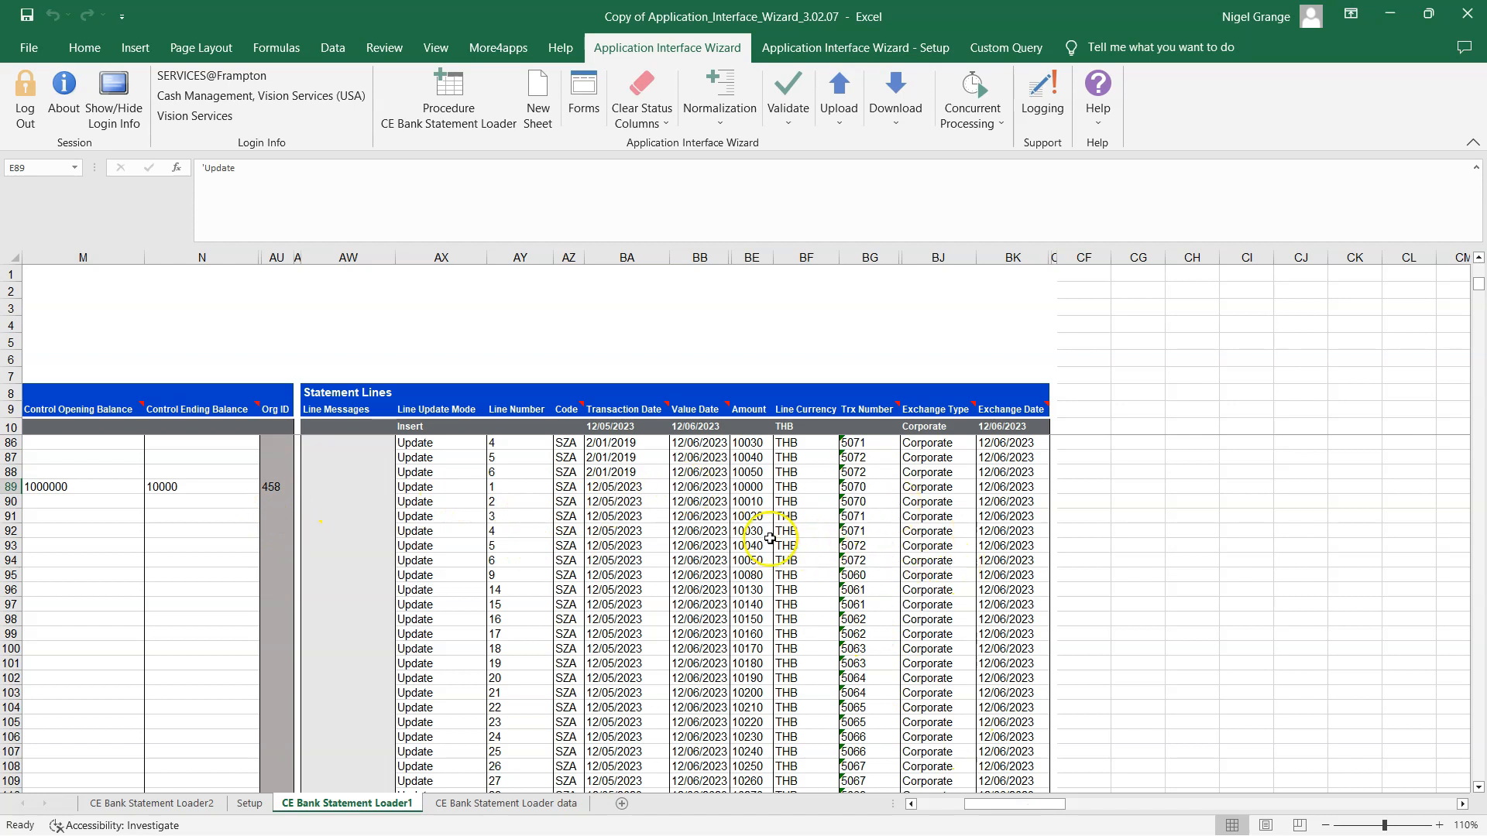
pyautogui.click(748, 499)
pyautogui.write('1500')
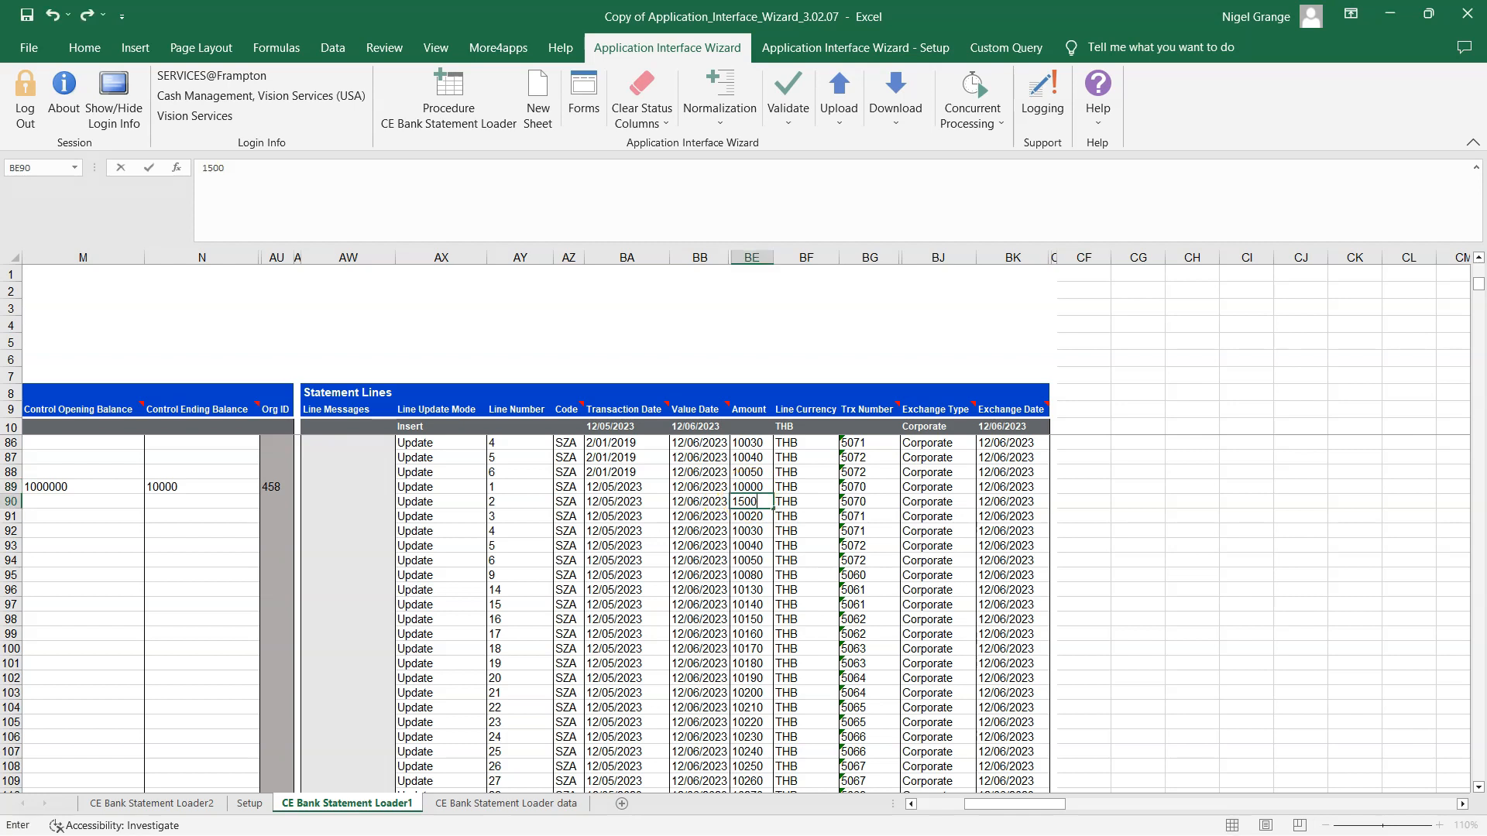
pyautogui.click(753, 559)
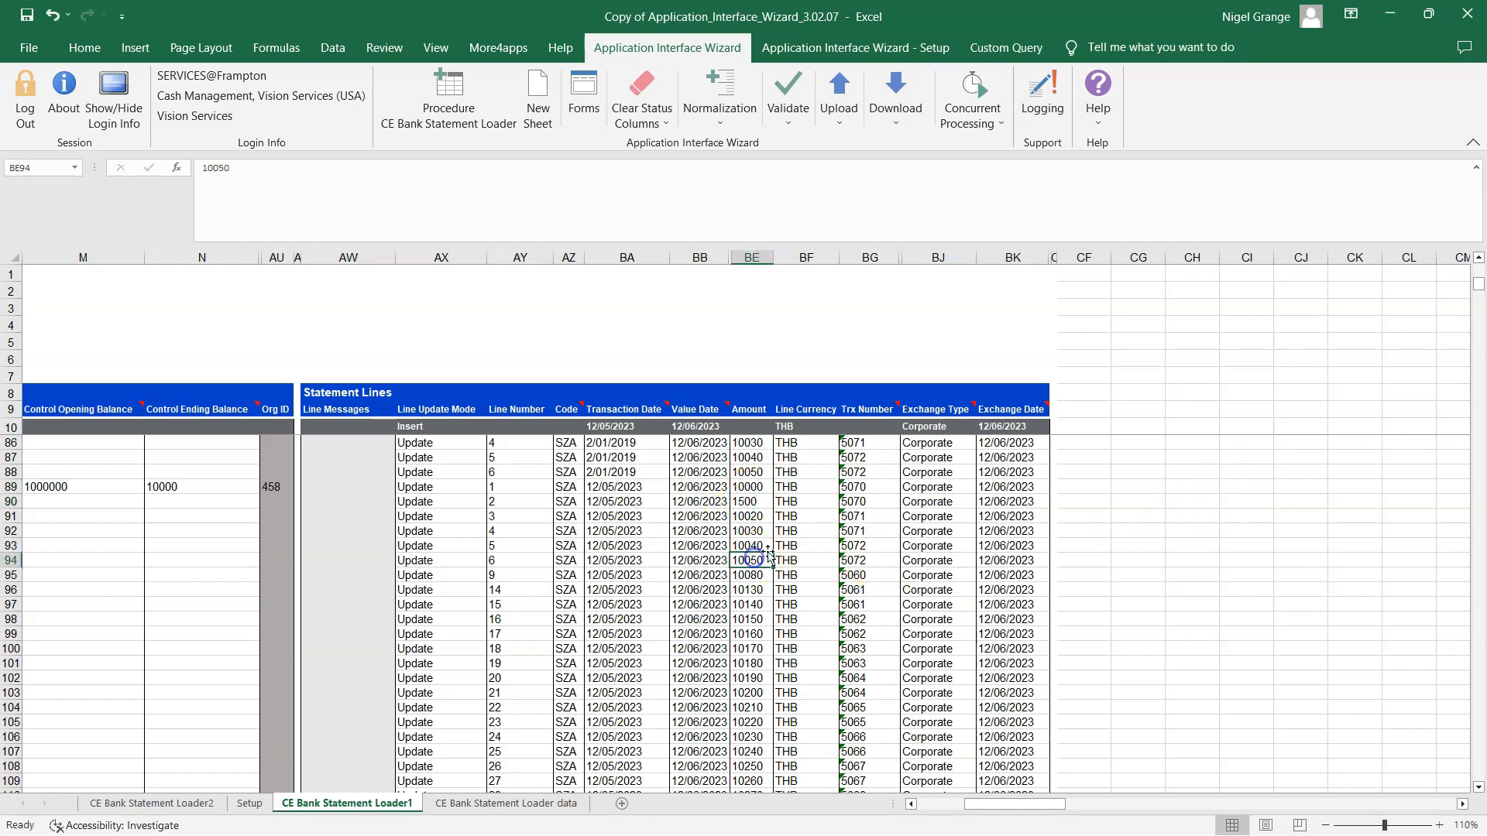
pyautogui.write('15')
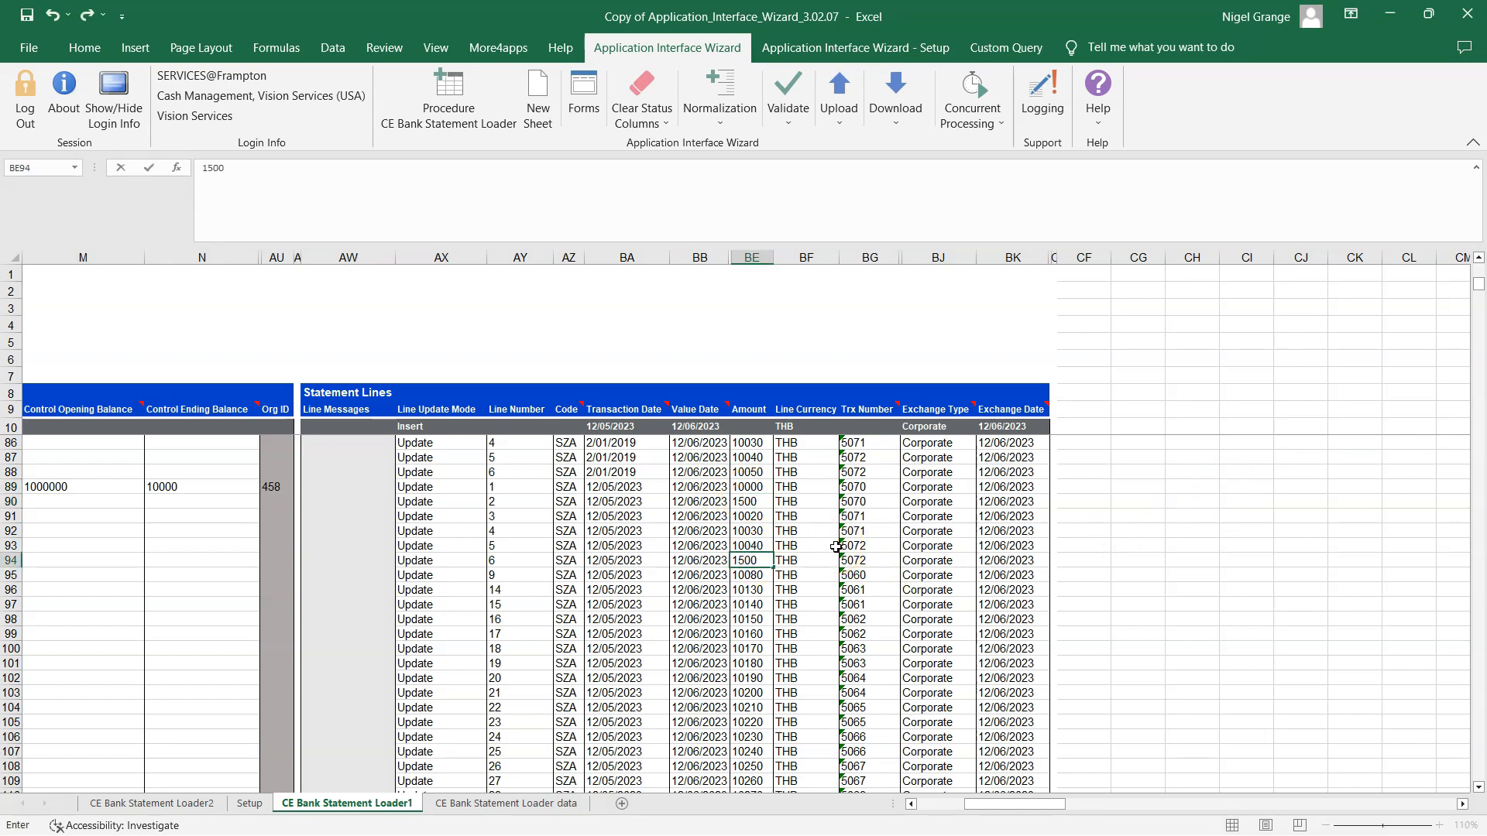
# Upload only the edited statement 3, rows 89 to 113, to Oracle and close the processing message.
pyautogui.moveTo(982, 802); pyautogui.dragTo(890, 802)
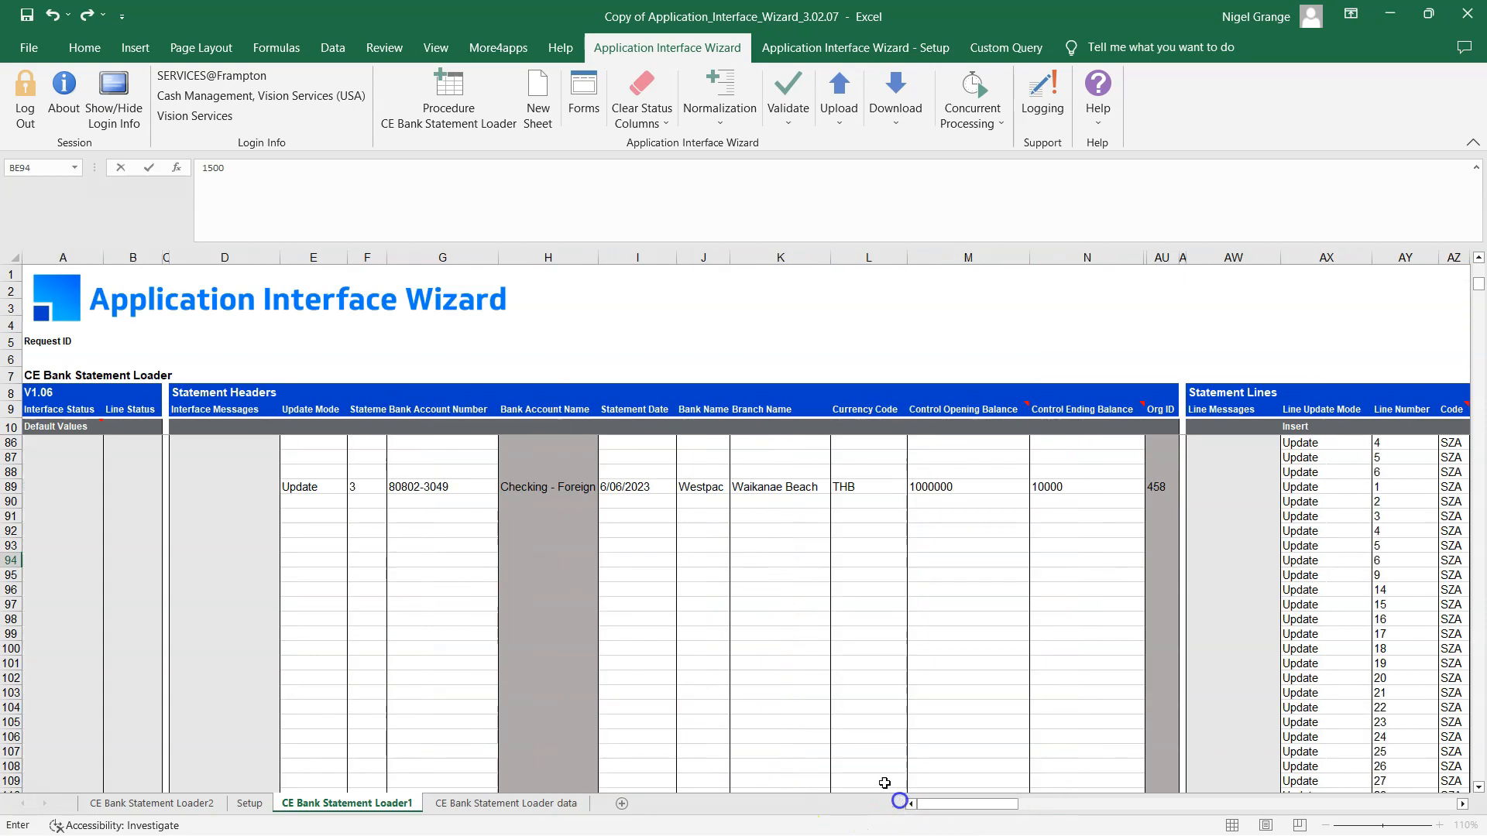
pyautogui.click(569, 490)
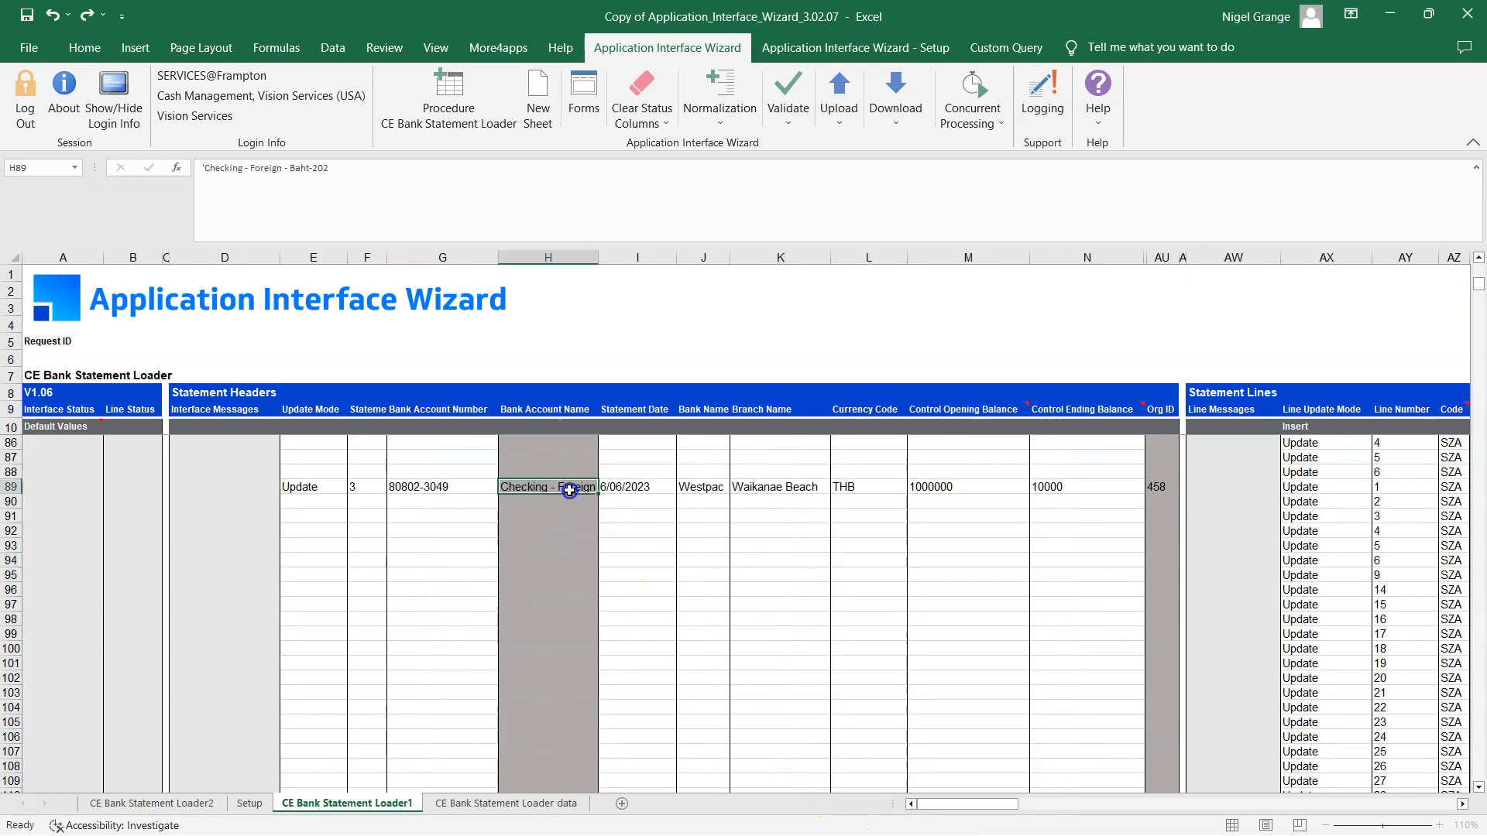
pyautogui.click(839, 101)
pyautogui.click(878, 170)
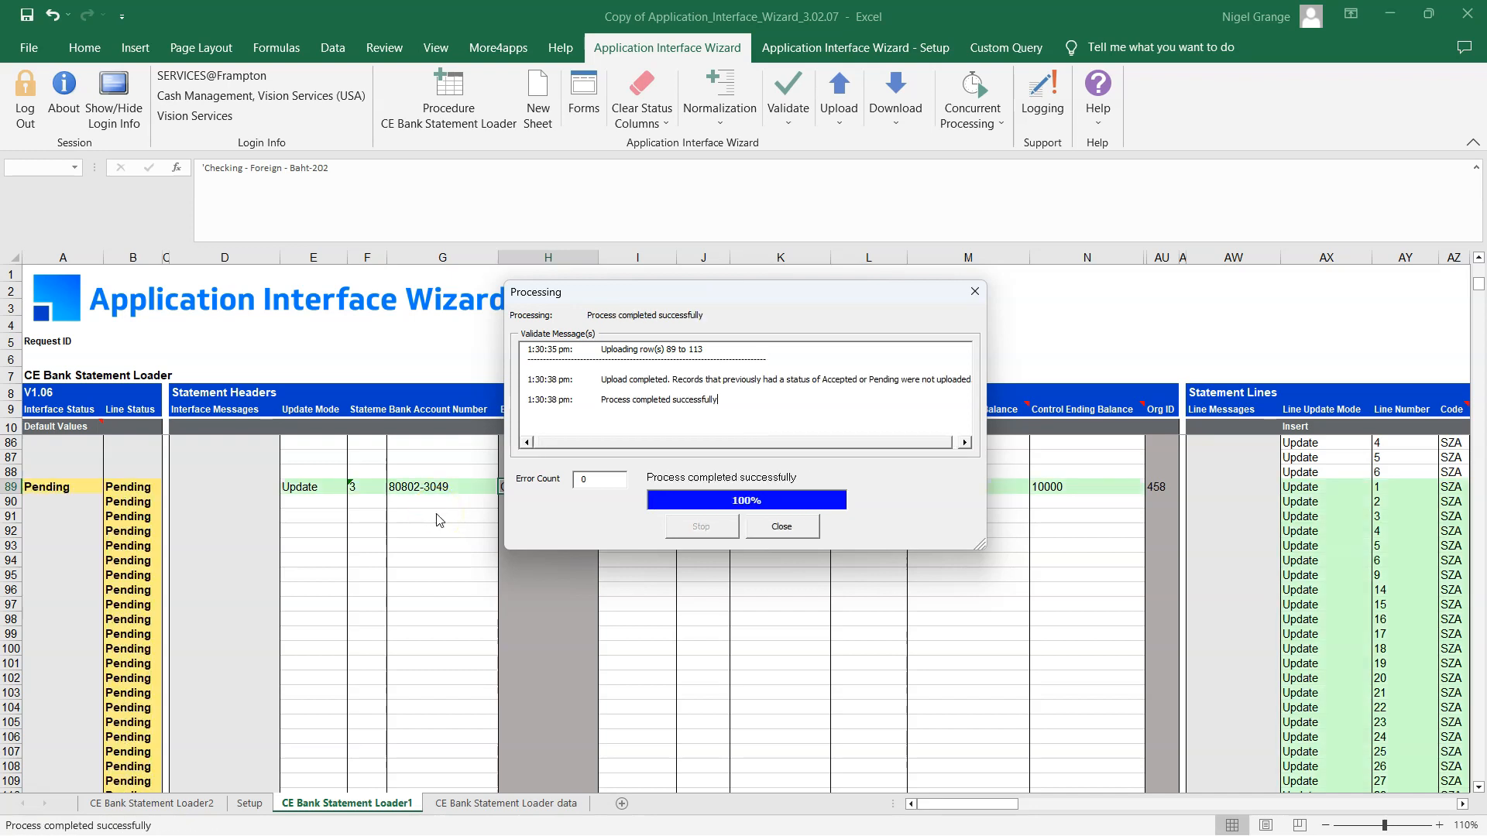
pyautogui.click(784, 527)
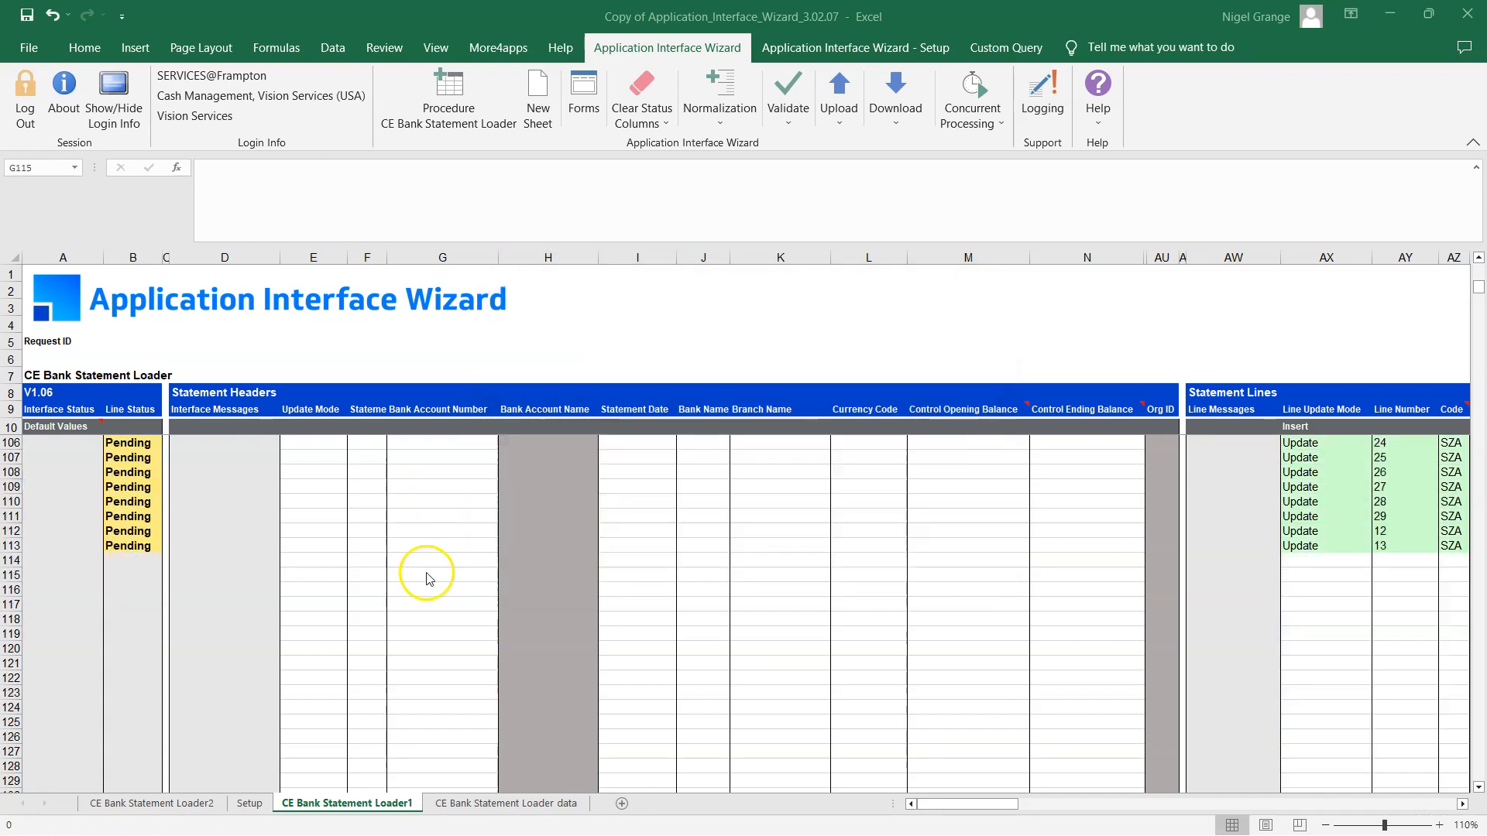
# Copy statement 3's statement number and bank account number from row 89 and paste them into F115:G115.
pyautogui.moveTo(371, 457); pyautogui.dragTo(434, 455)
pyautogui.hotkey('ctrl', 'c')
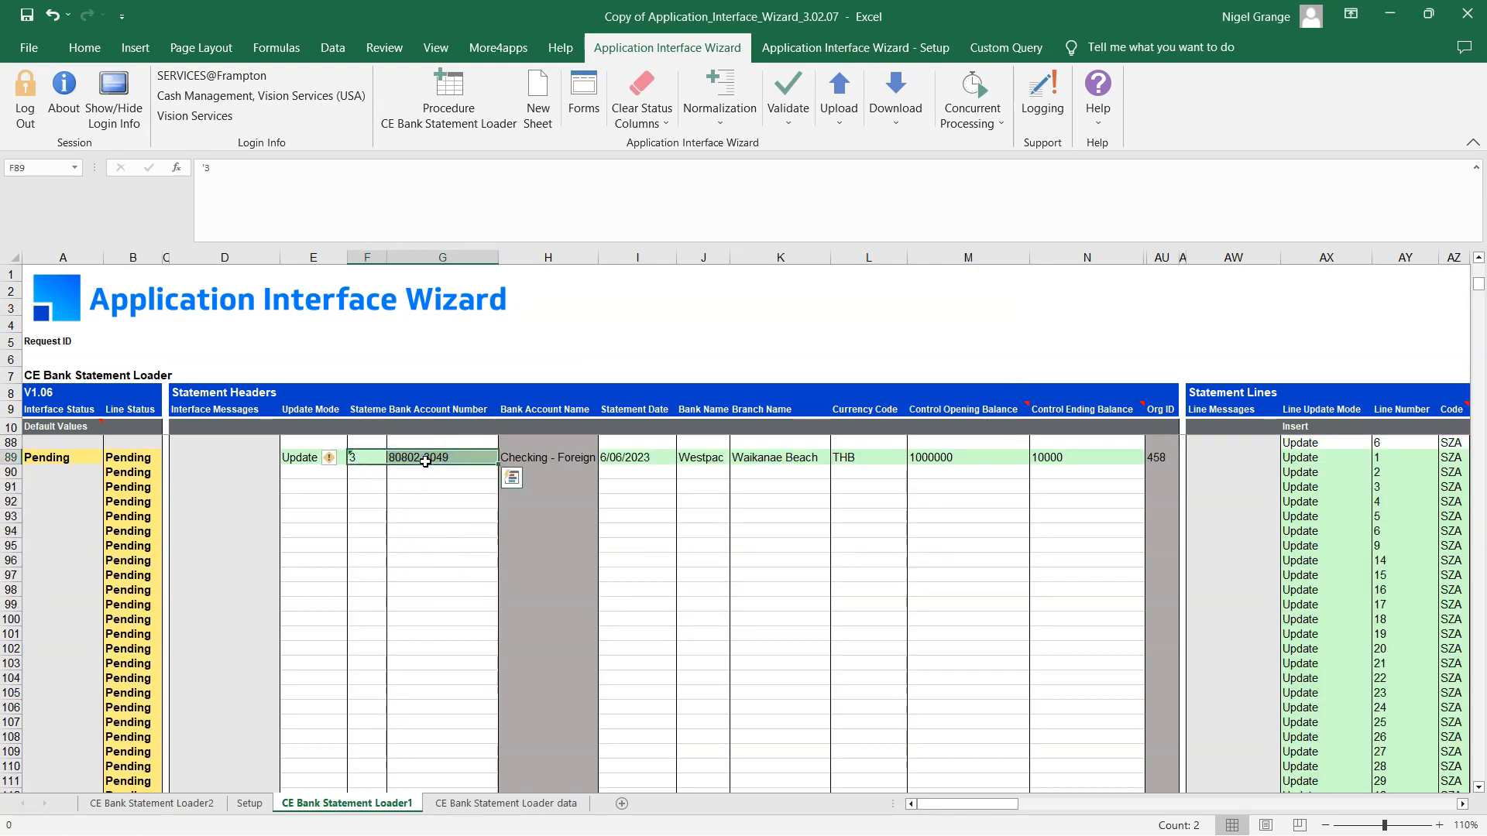
pyautogui.scroll(-3, 372, 604)
pyautogui.rightClick(355, 710)
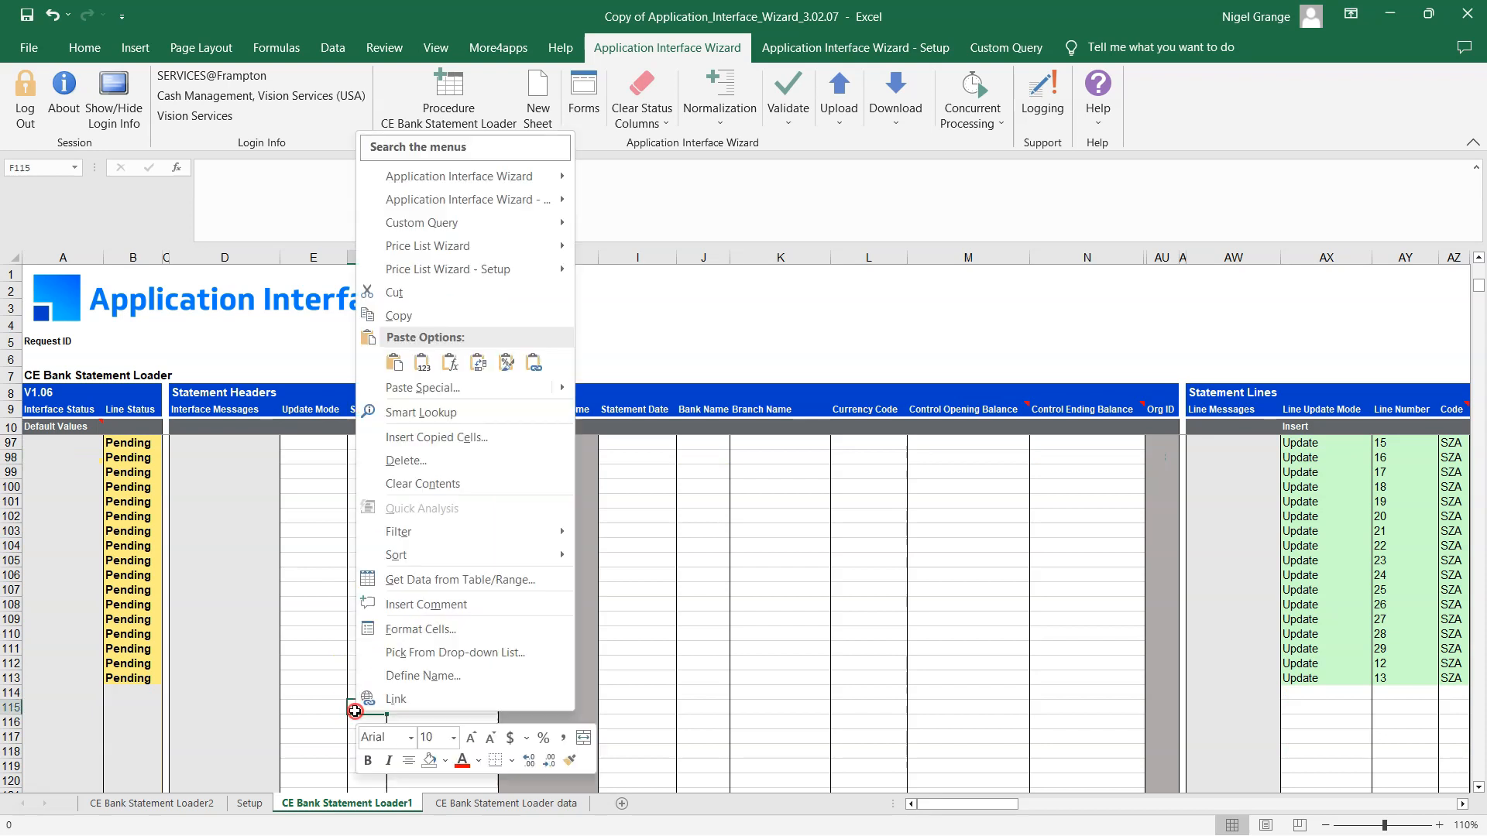
pyautogui.click(394, 362)
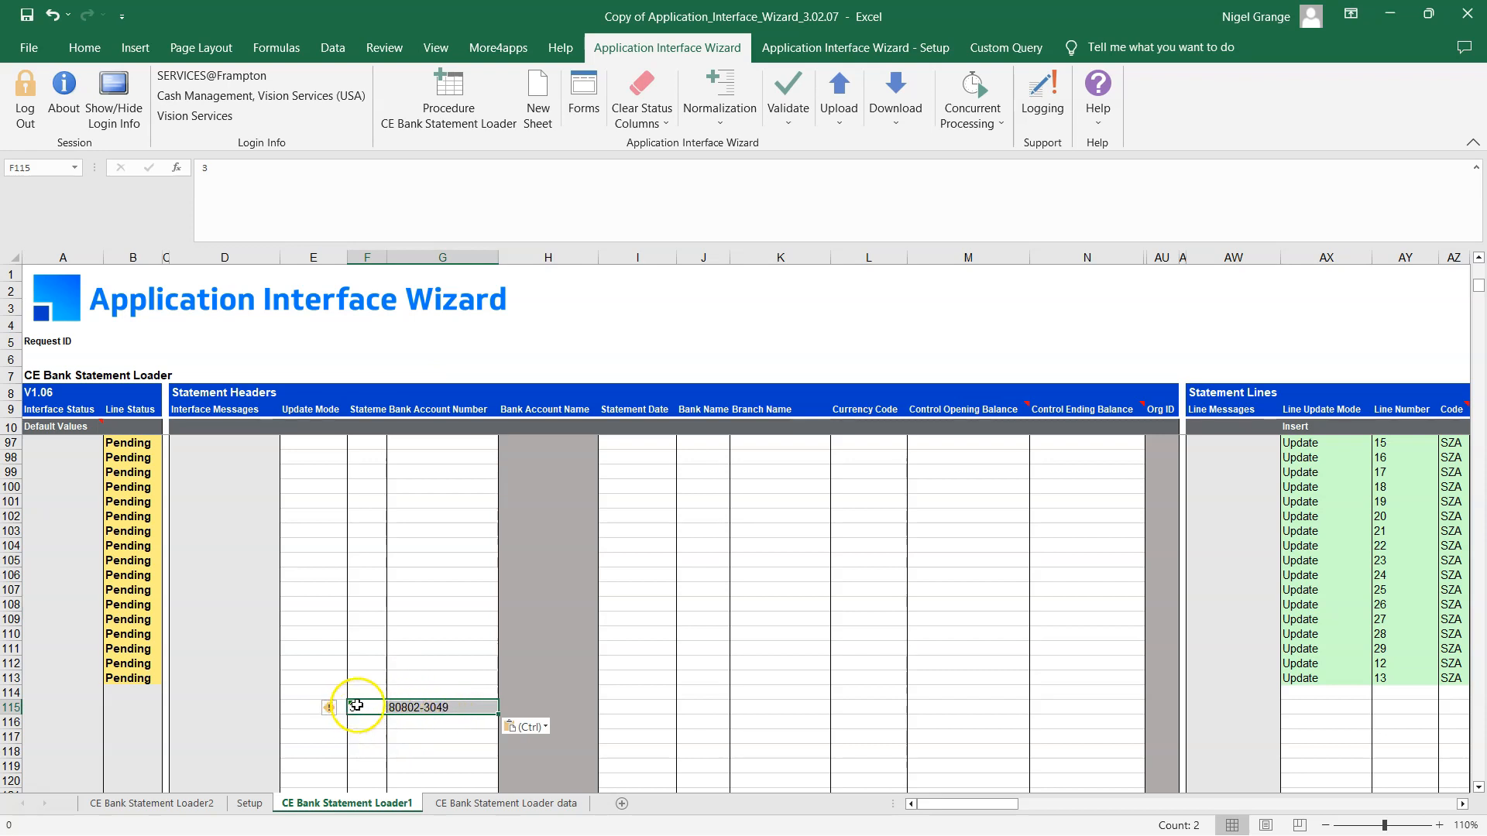
# Download statement 3 into row 115 using the sheet data and check the amounts of its line numbers 2 and 6.
pyautogui.click(911, 105)
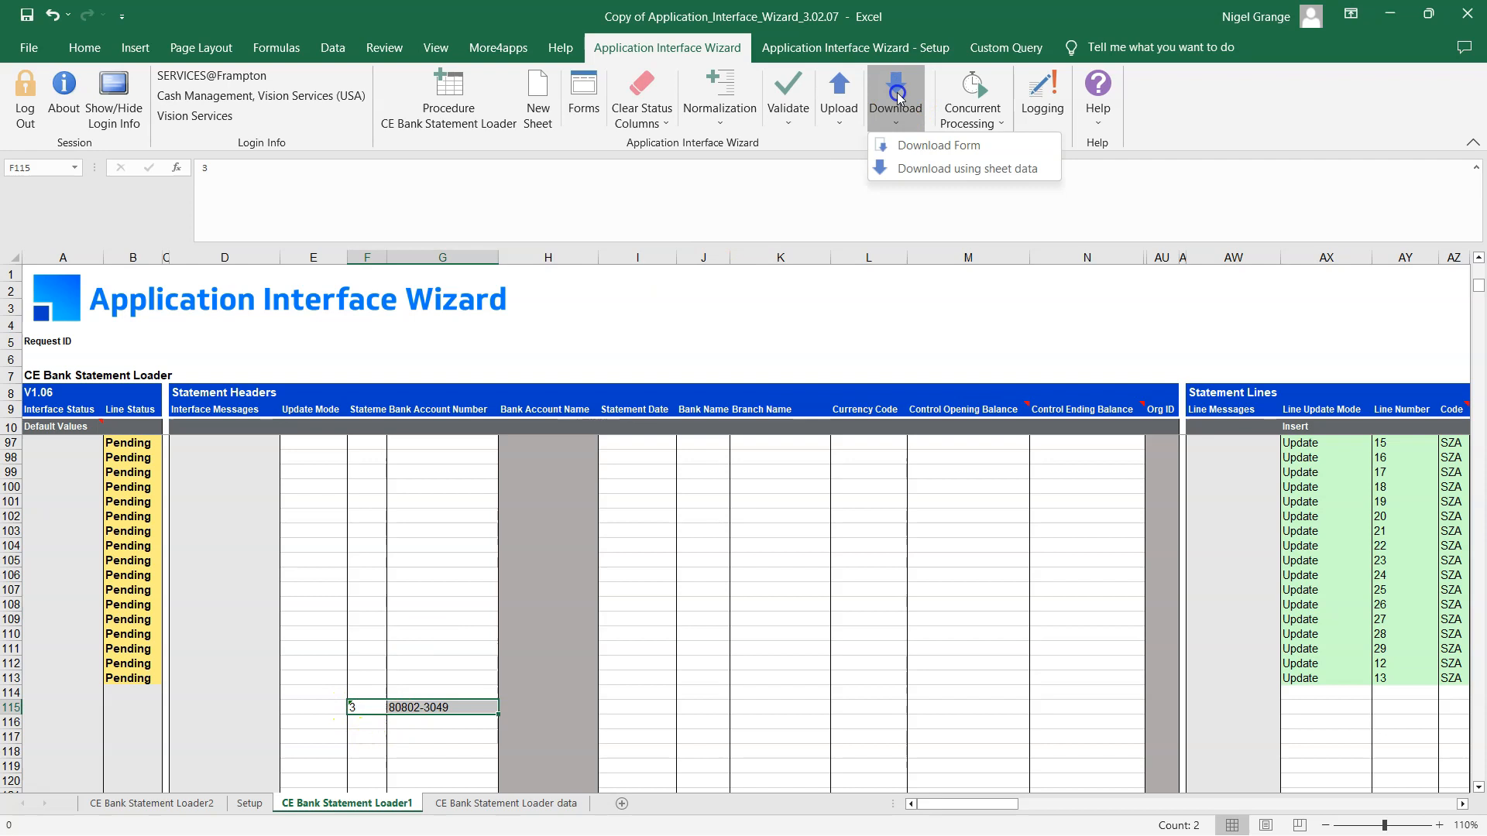
pyautogui.click(939, 169)
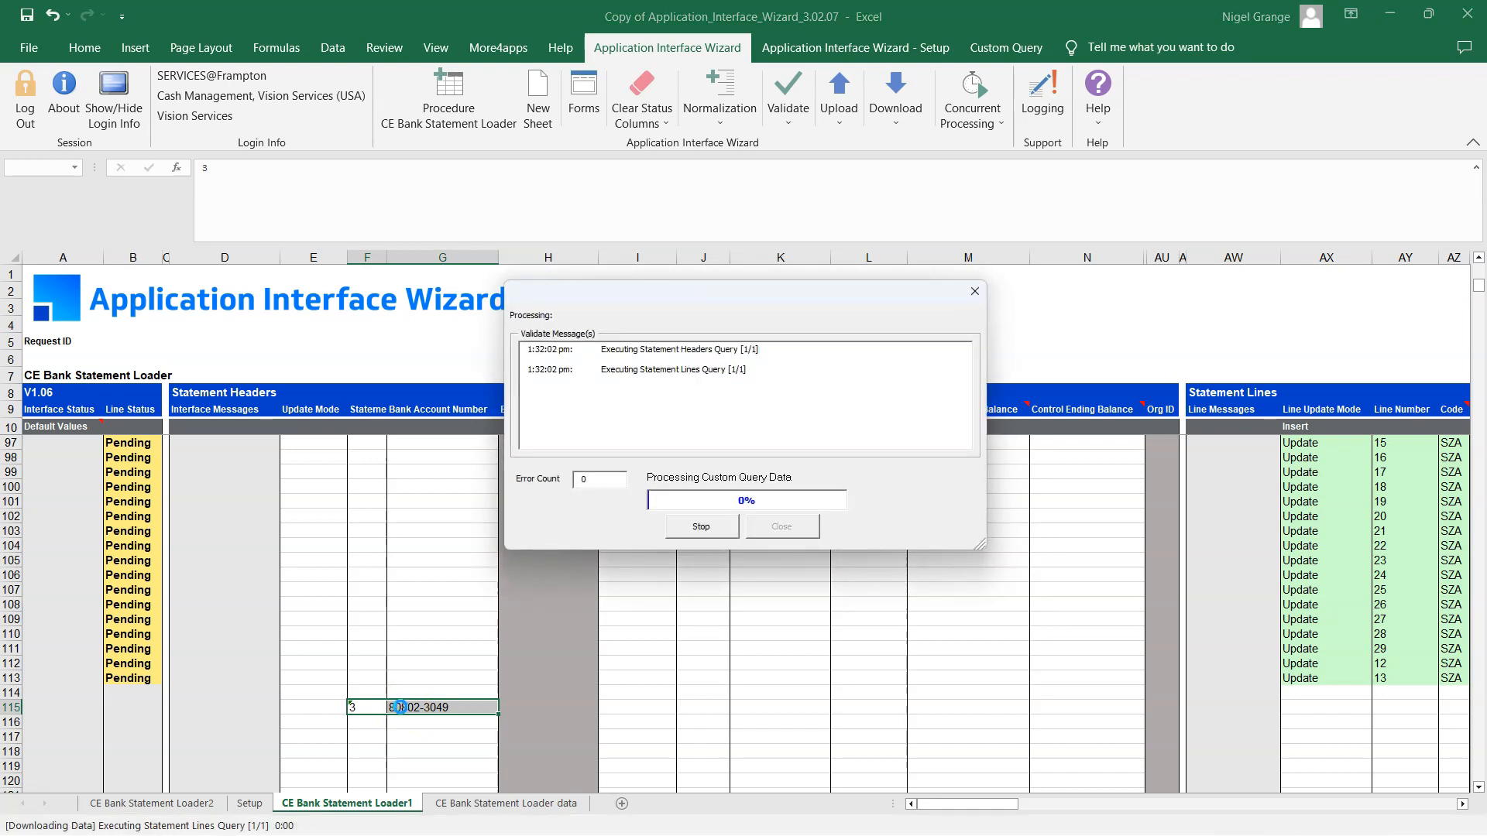
pyautogui.click(734, 493)
pyautogui.moveTo(937, 809); pyautogui.dragTo(984, 810)
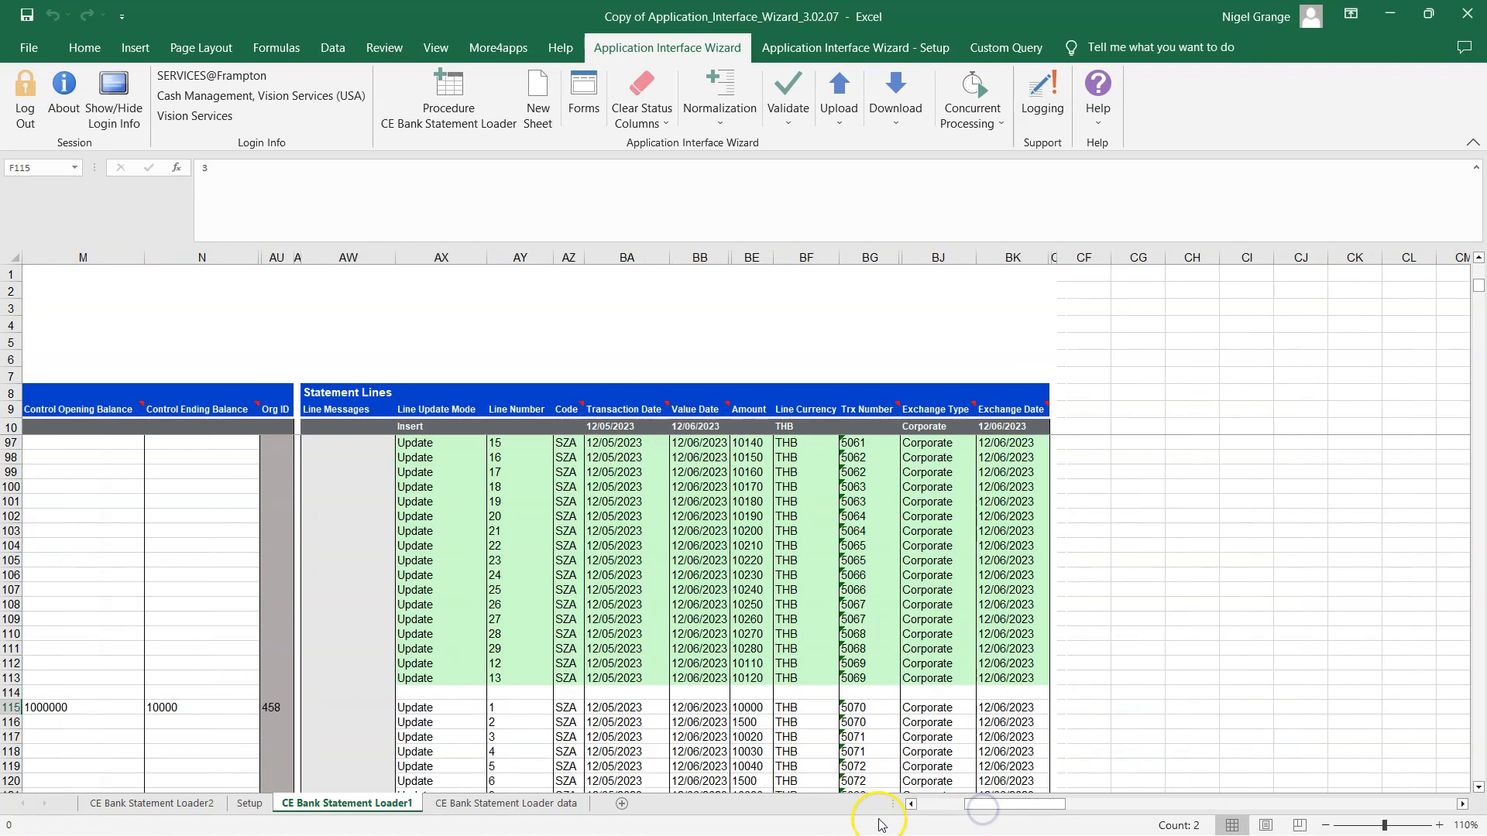
pyautogui.click(750, 723)
pyautogui.scroll(-1, 753, 766)
pyautogui.click(758, 735)
pyautogui.moveTo(984, 806); pyautogui.dragTo(904, 805)
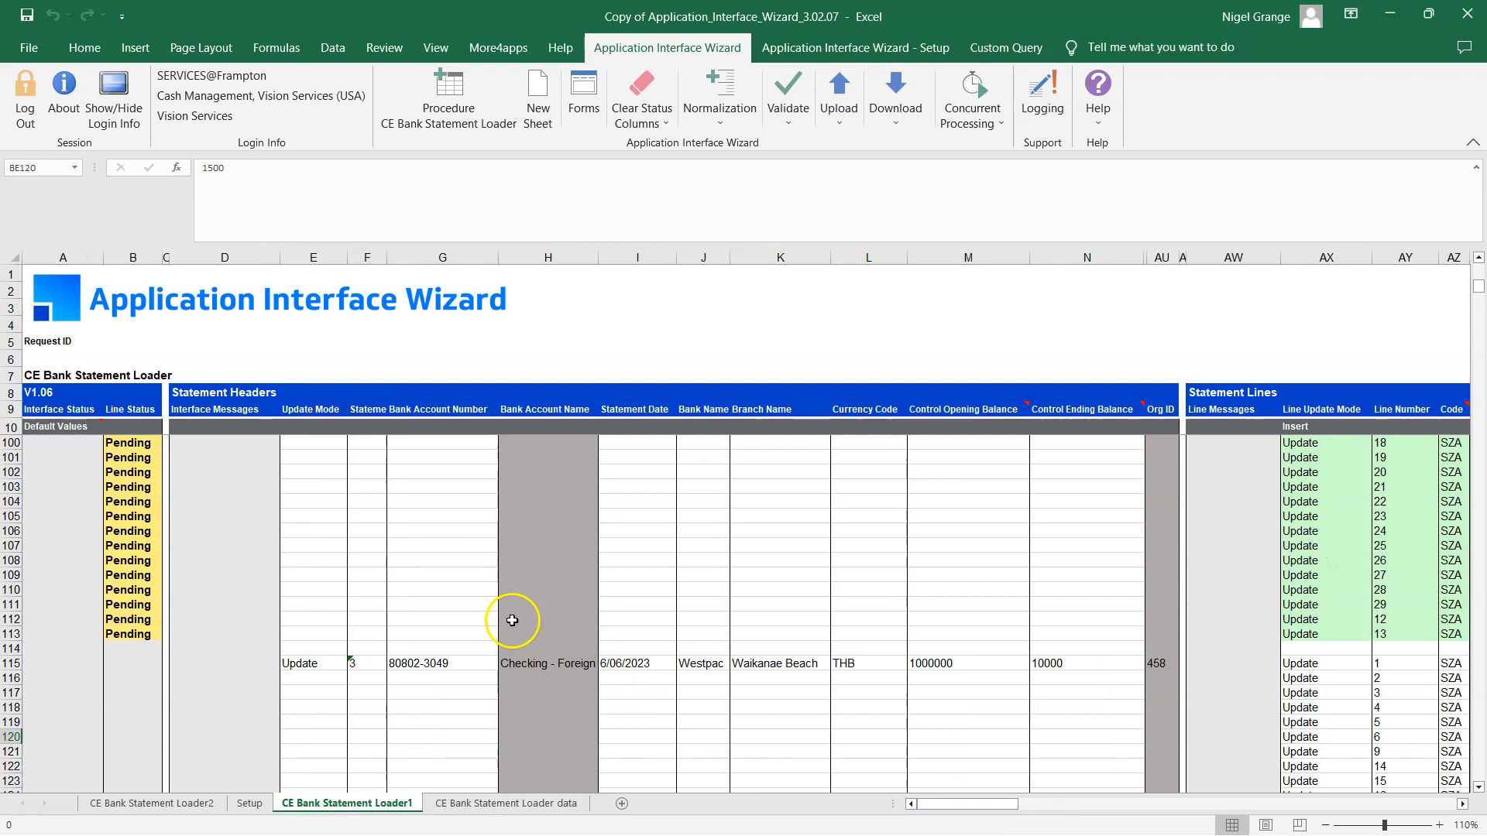